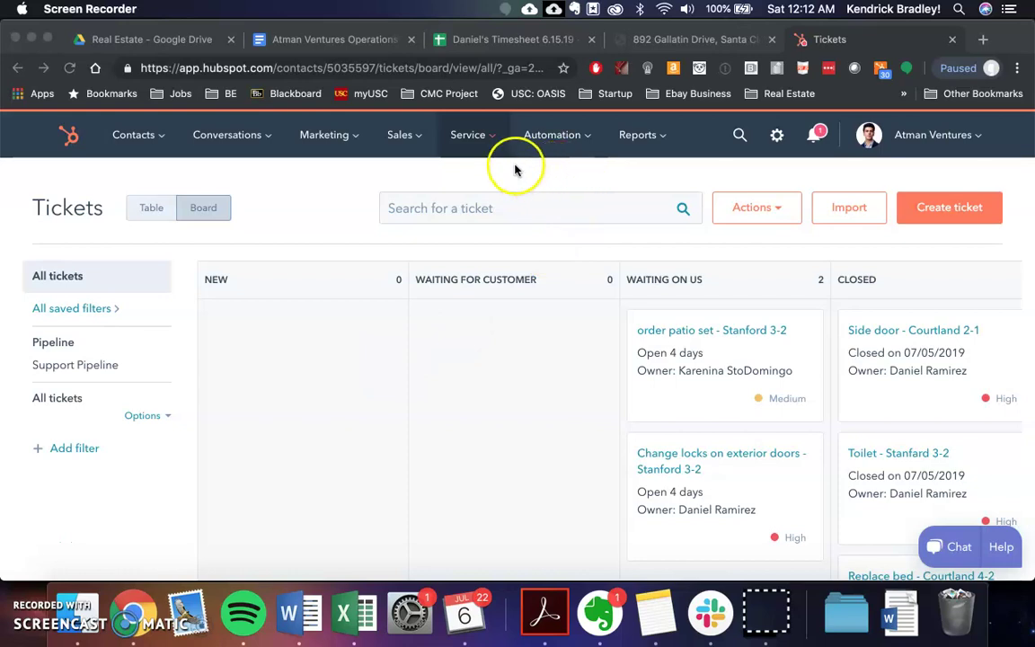
- Open the Tickets board from the Service area
left_click(1016, 34)
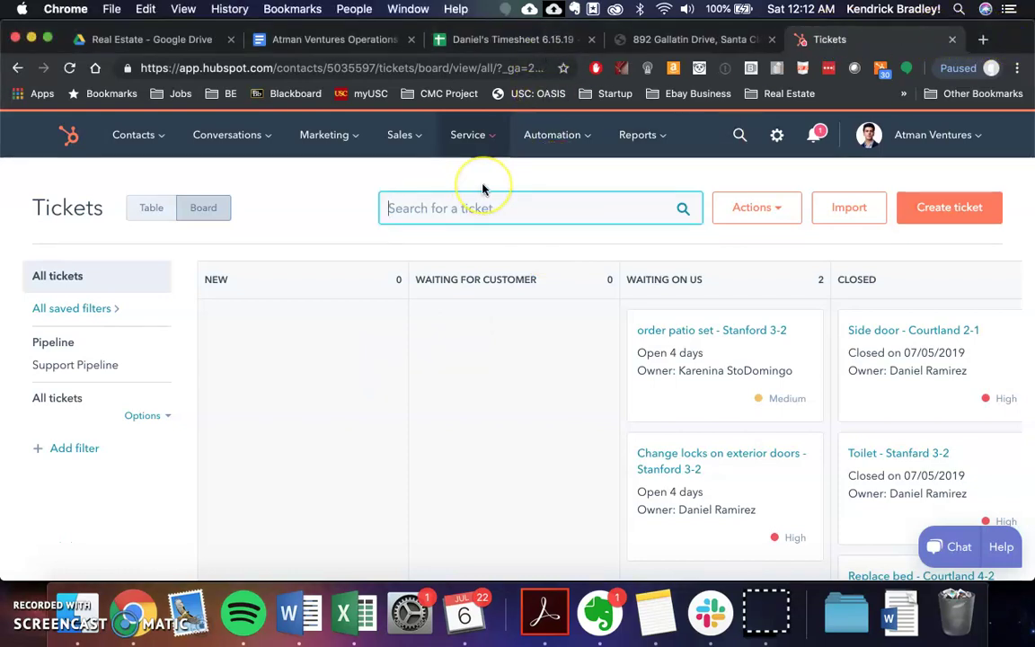
left_click(489, 142)
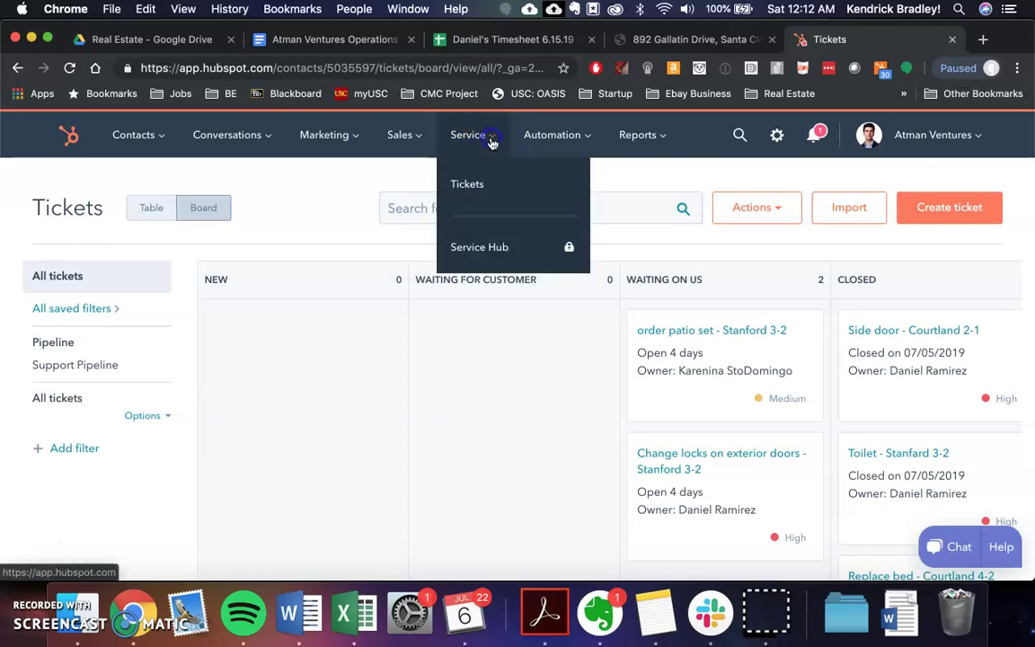
left_click(473, 187)
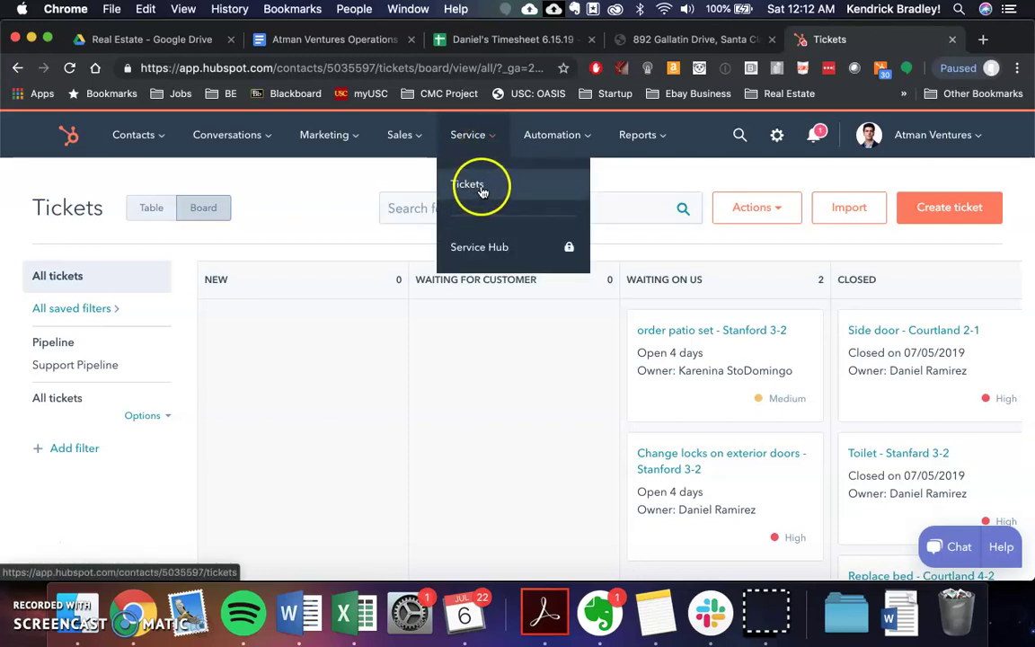
left_click(474, 136)
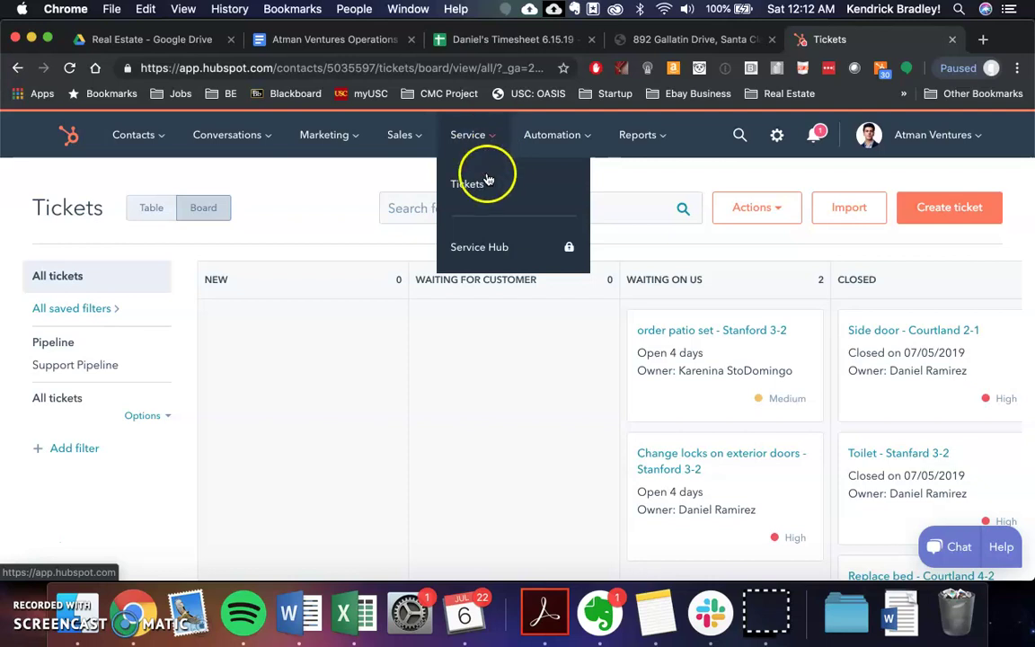
left_click(481, 186)
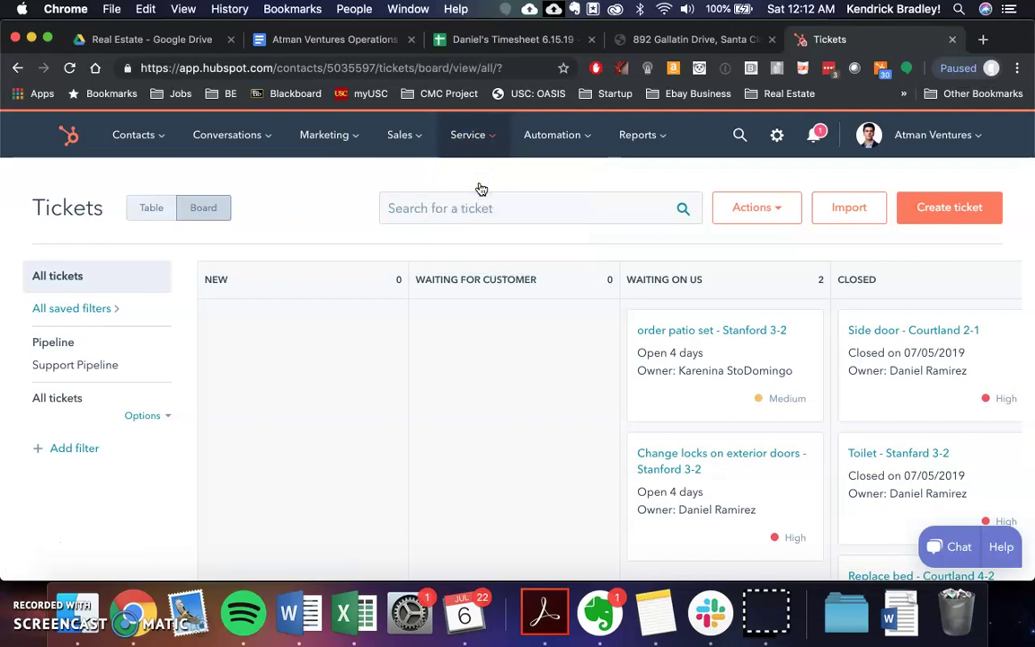
- Check the account menu and review the ticket board's stages from New through Delivery in Progress
left_click(983, 147)
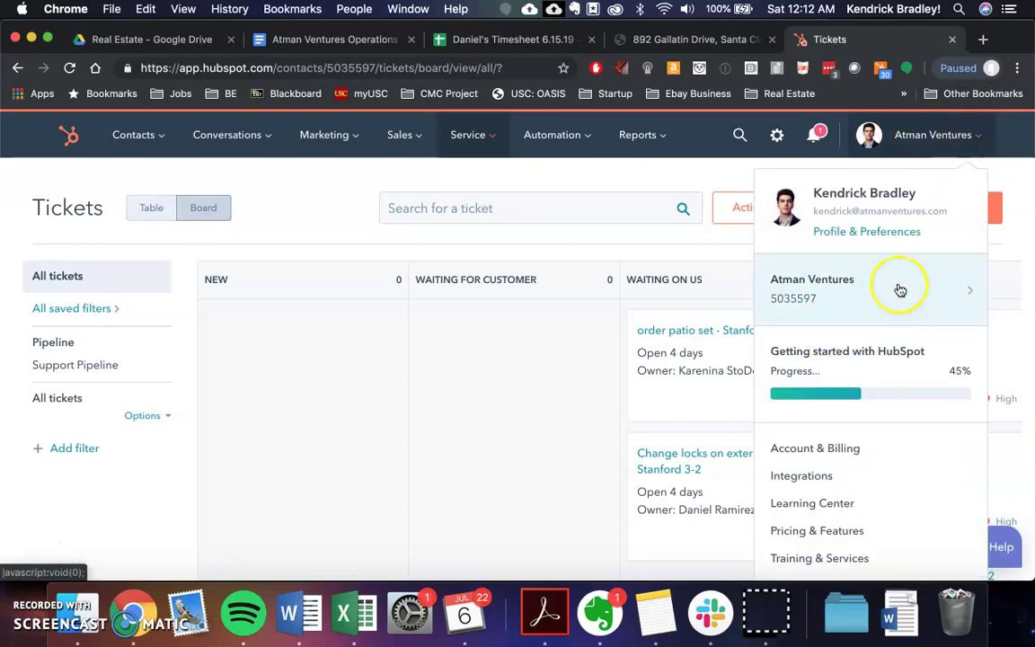
left_click(590, 376)
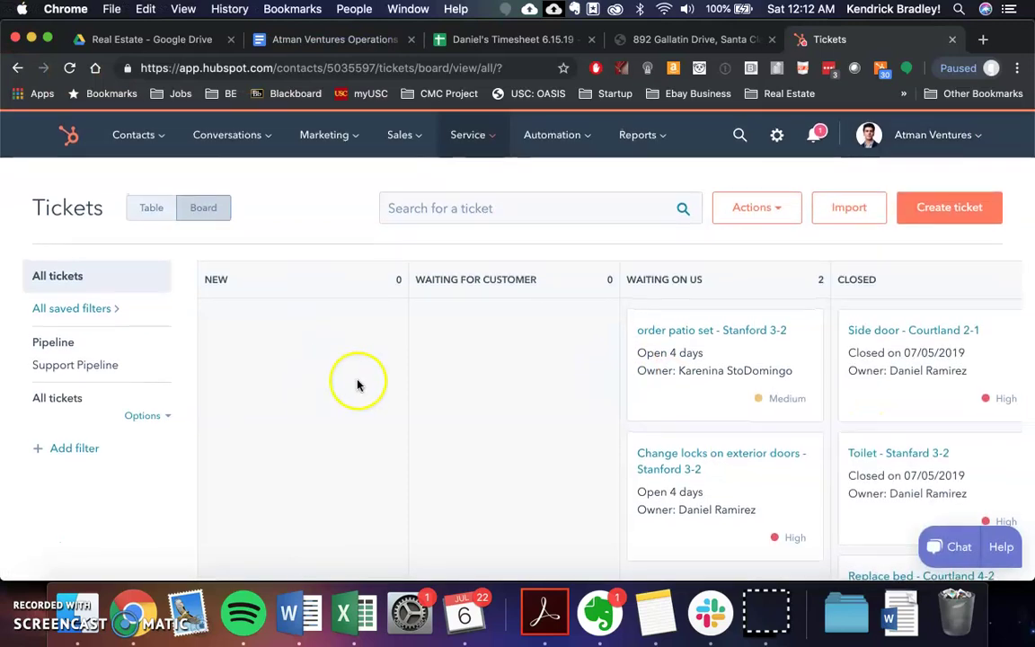
scroll(439, 386, "right", 2)
scroll(440, 387, "right", 3)
scroll(275, 312, "left", 5)
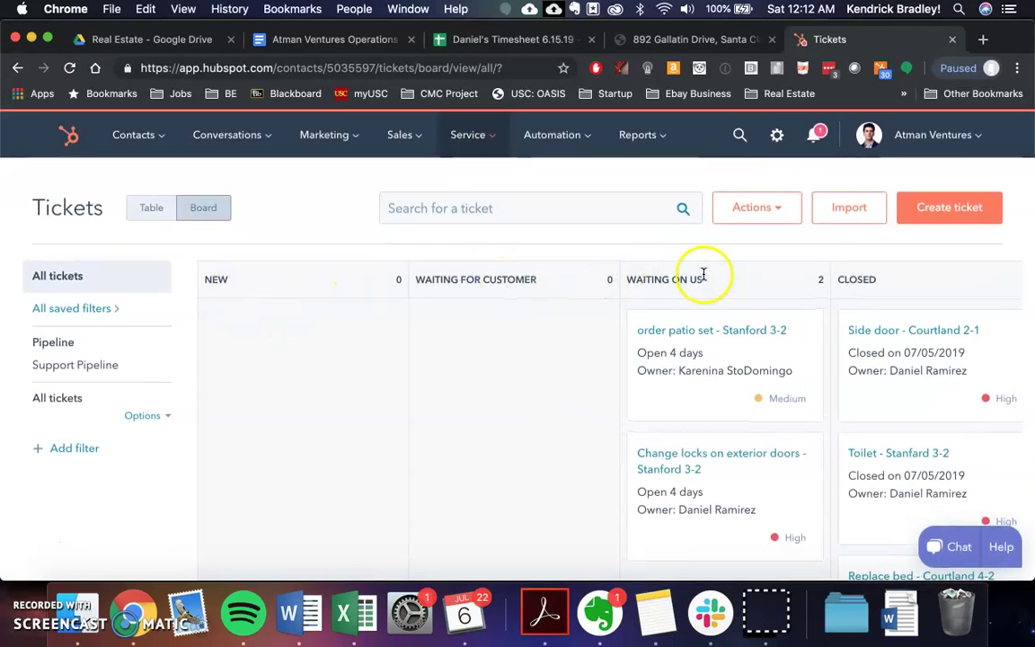
scroll(702, 273, "right", 3)
scroll(813, 275, "right", 6)
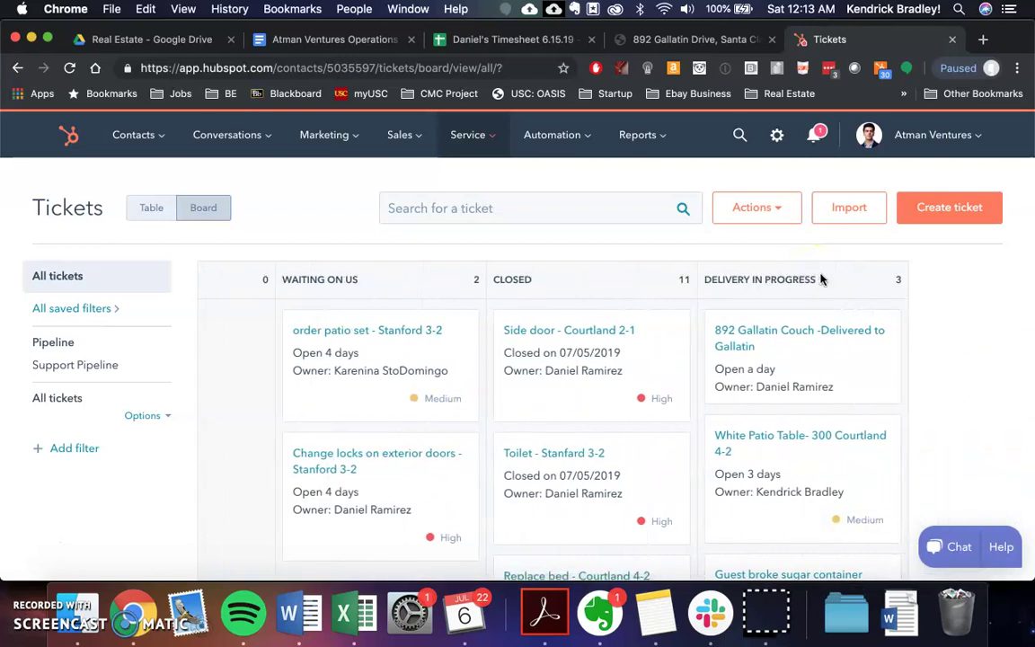
scroll(617, 306, "left", 8)
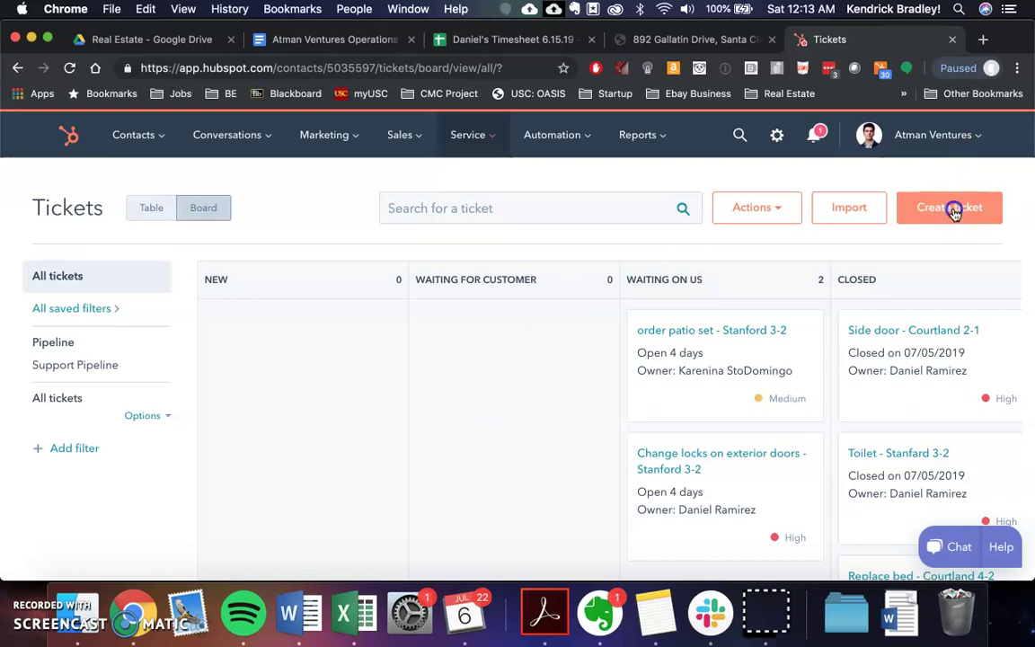
left_click(958, 210)
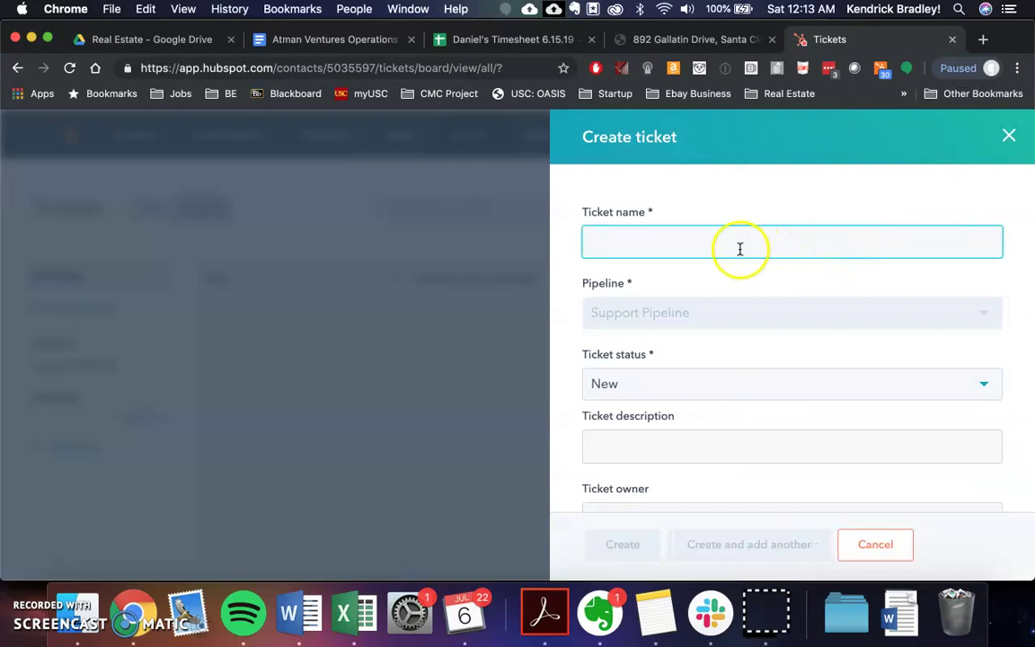
left_click(723, 249)
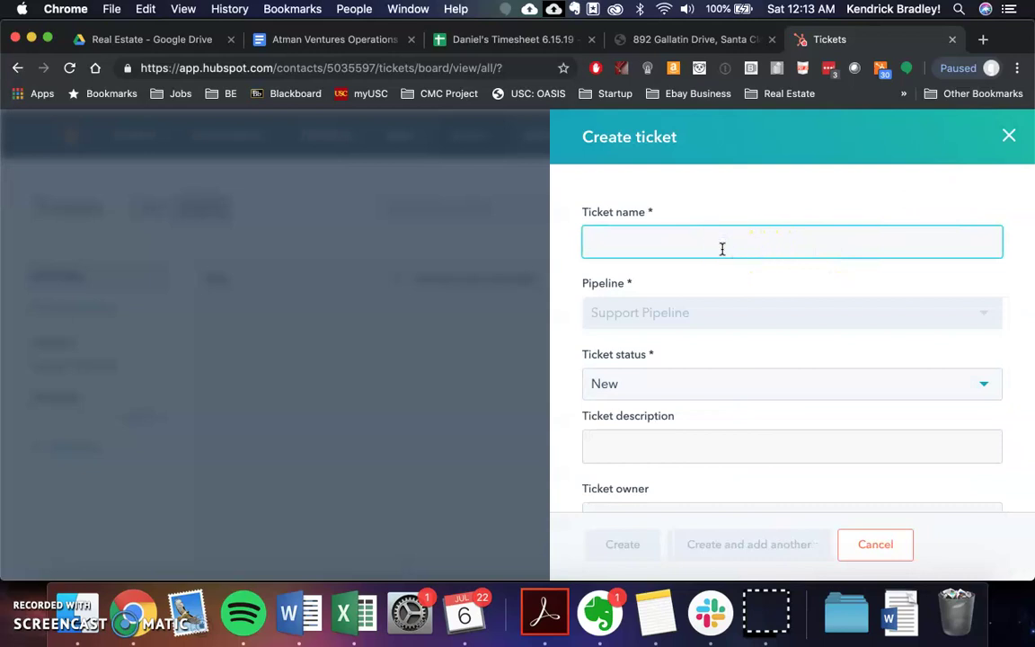
left_click(1006, 137)
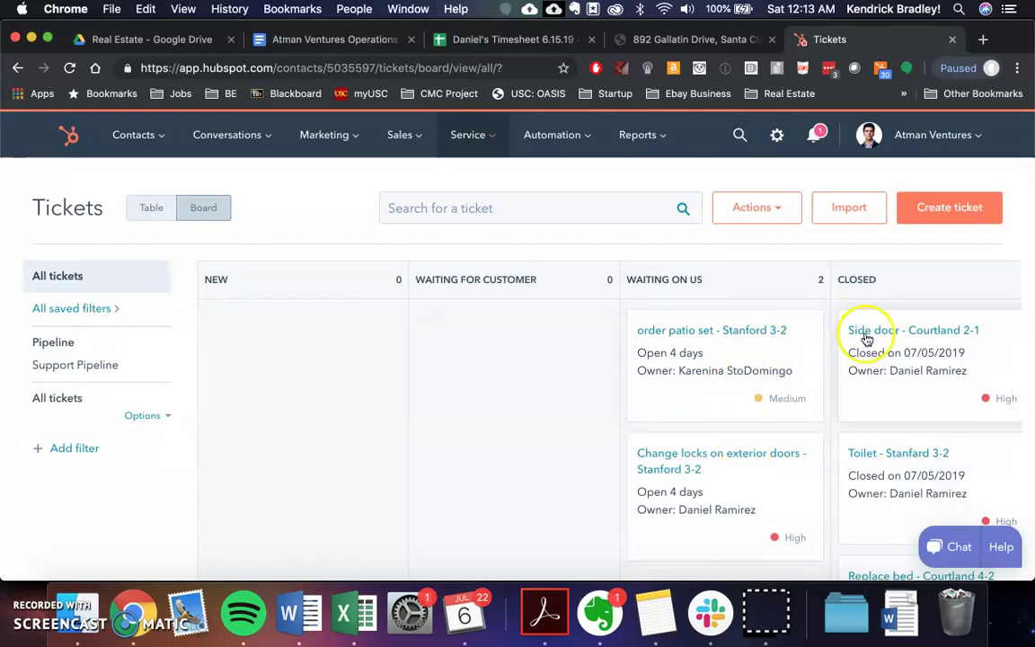
- Review the ticket cards and their description previews in the Waiting on us, Closed and Delivery in Progress stages
scroll(861, 337, "right", 2)
mouse_move(861, 337)
scroll(861, 337, "right", 1)
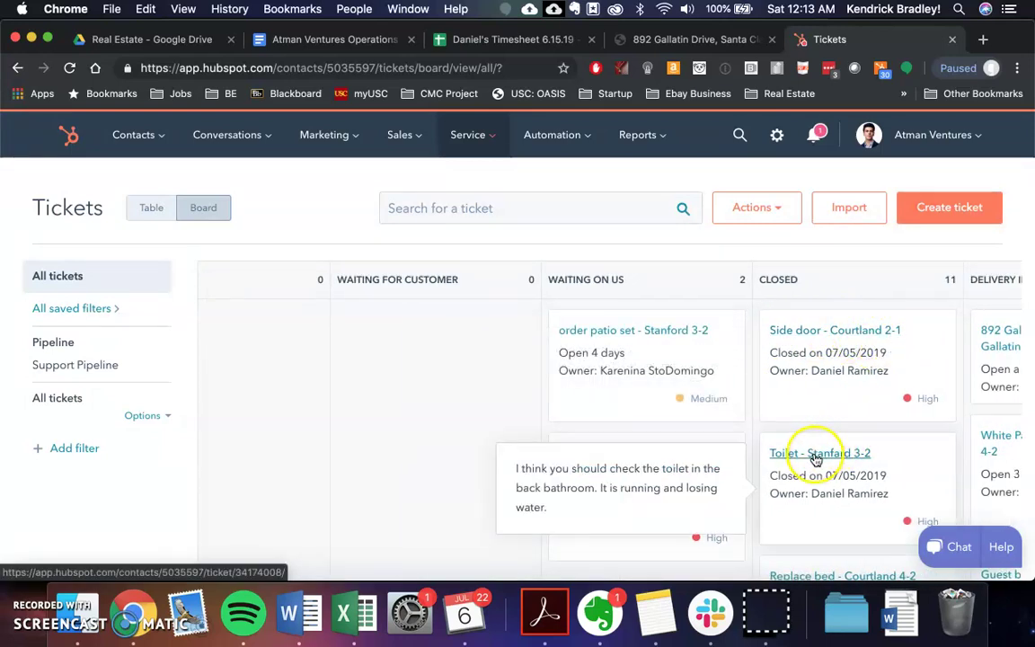
scroll(880, 334, "right", 6)
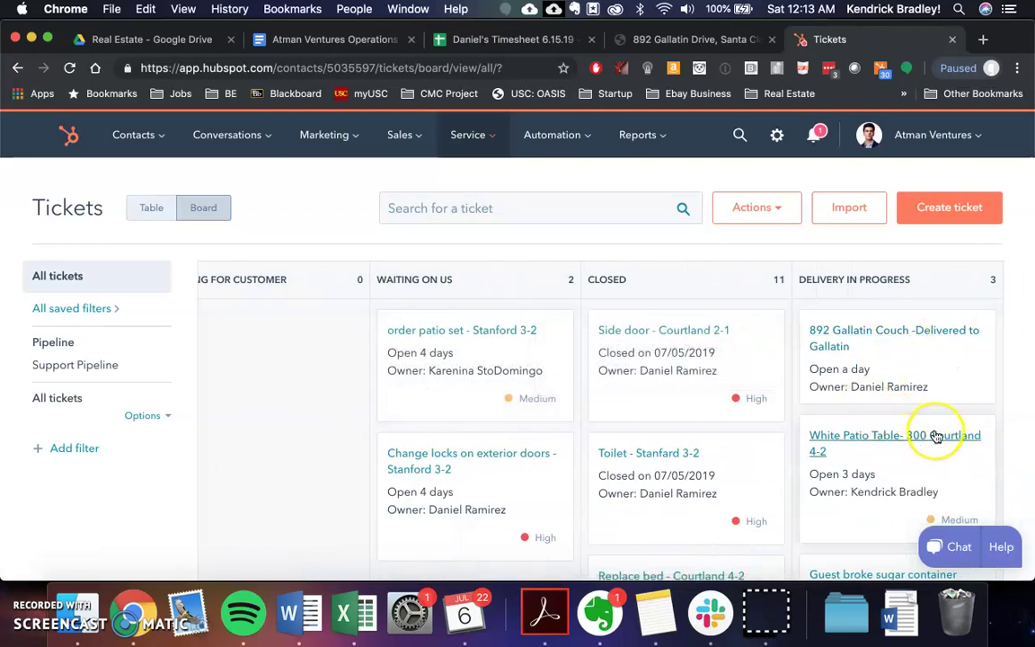
scroll(935, 438, "down", 1)
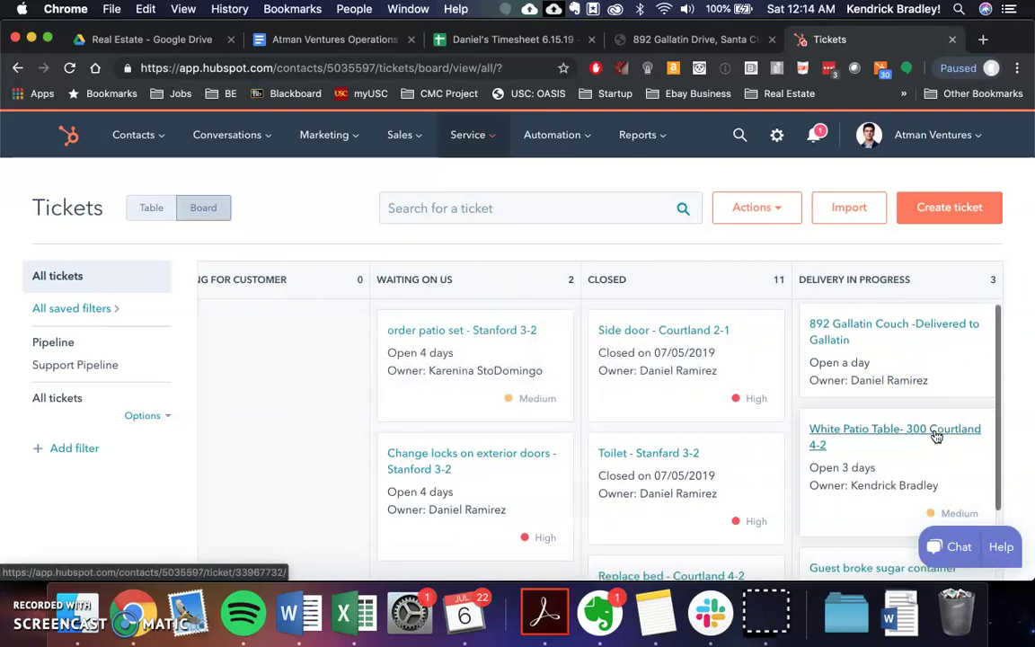
mouse_move(710, 329)
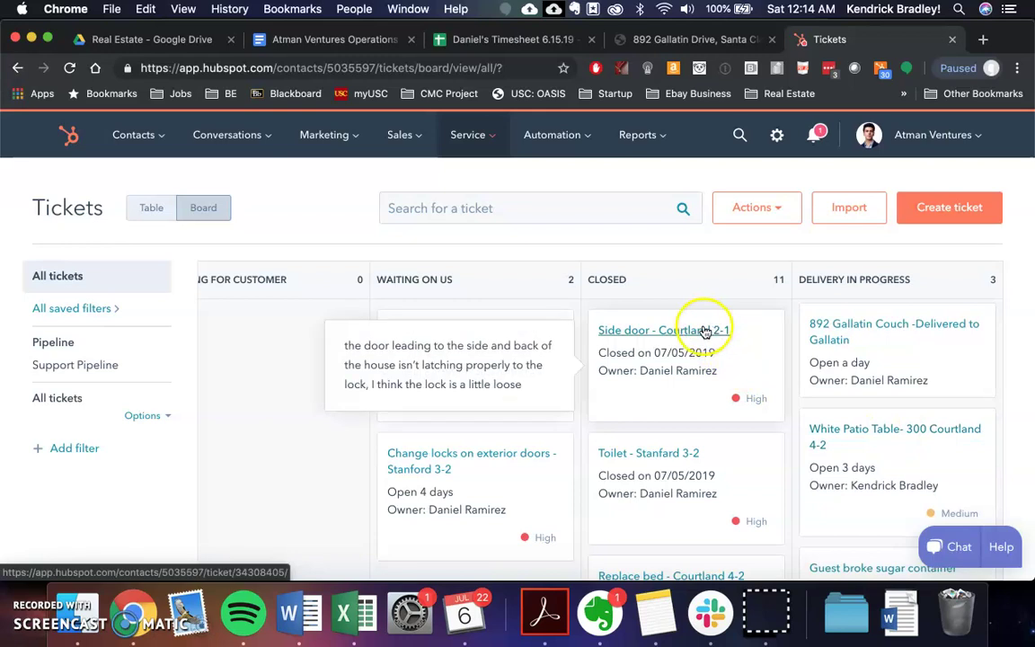
mouse_move(670, 451)
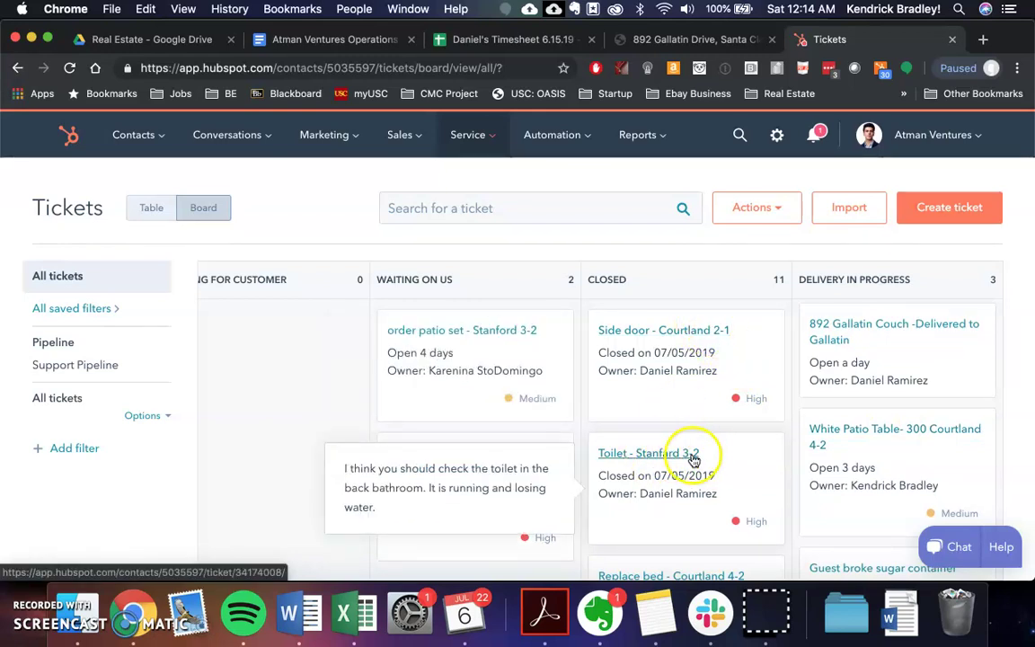
scroll(687, 463, "down", 2)
scroll(695, 462, "up", 2)
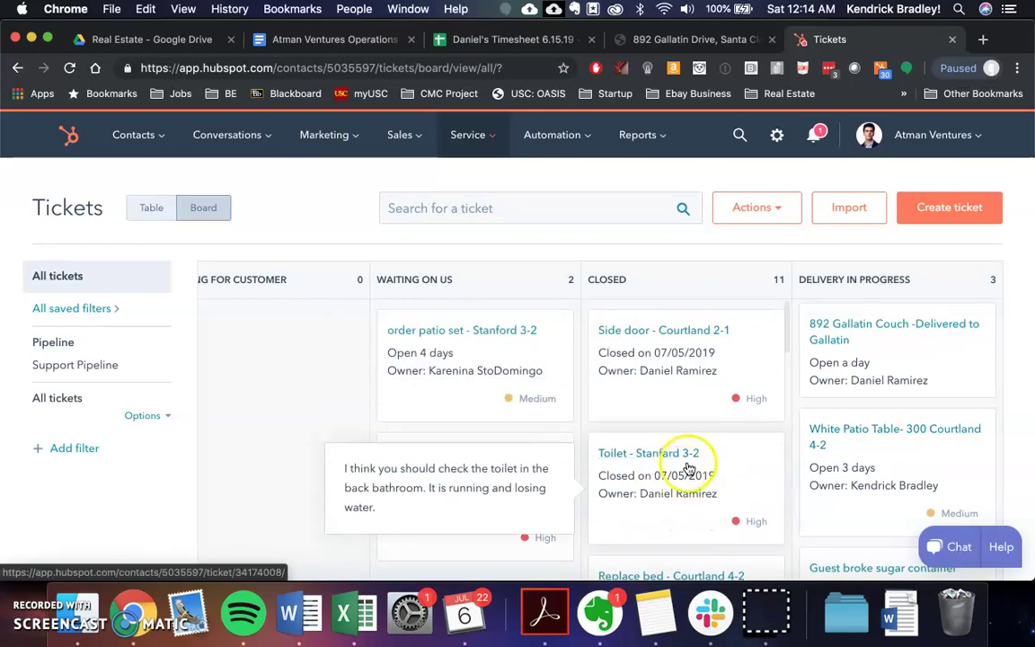
mouse_move(505, 331)
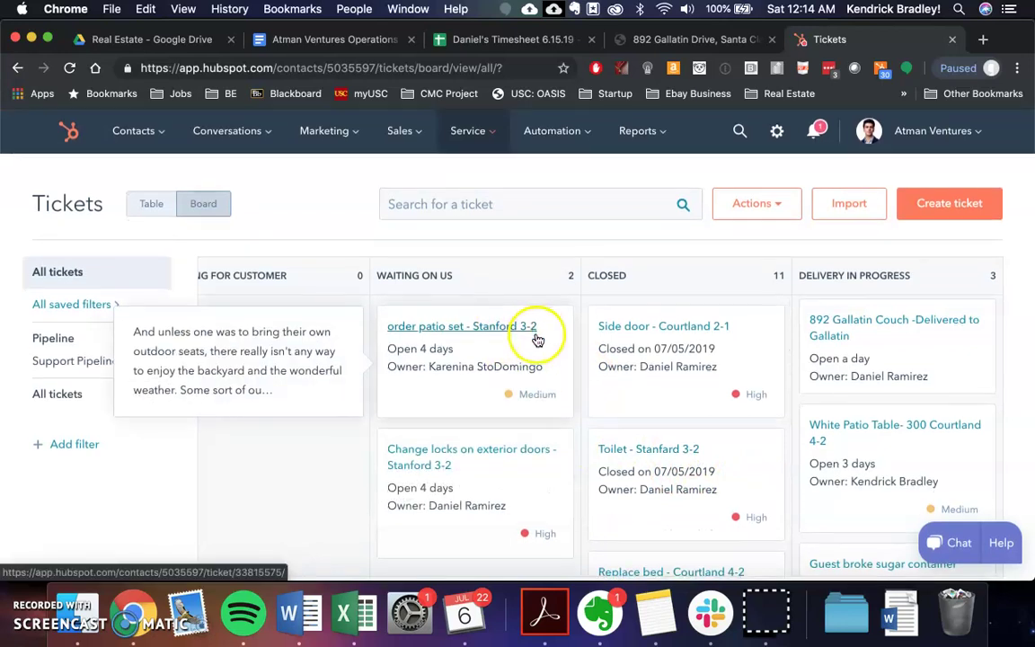
scroll(640, 382, "down", 5)
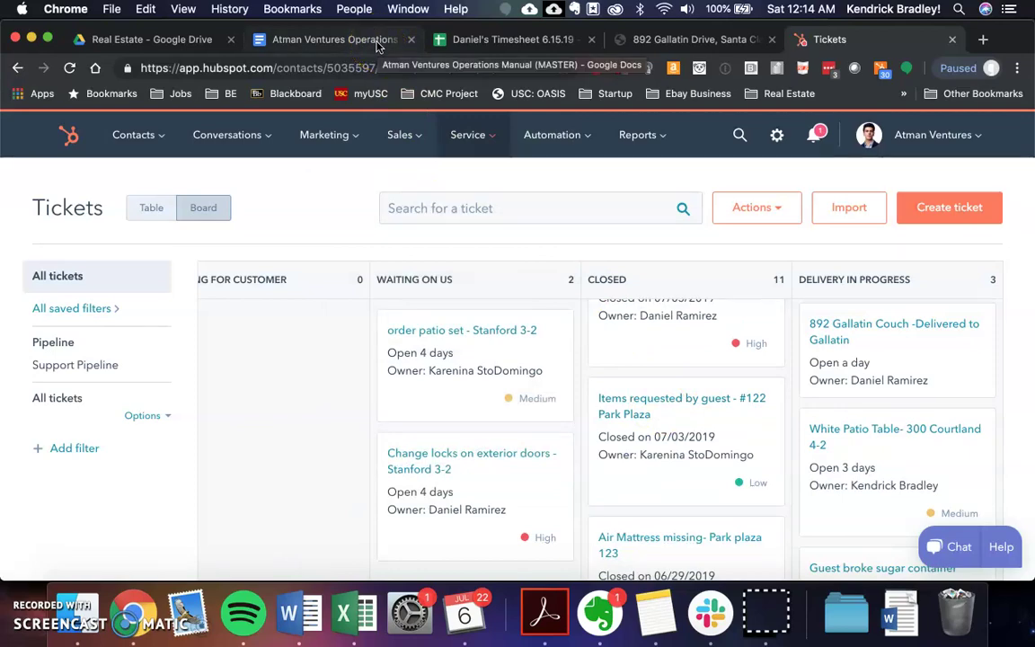
- Switch to the Atman Ventures Operations Manual in Google Docs and search the document for "unit"
left_click(378, 43)
scroll(493, 356, "down", 5)
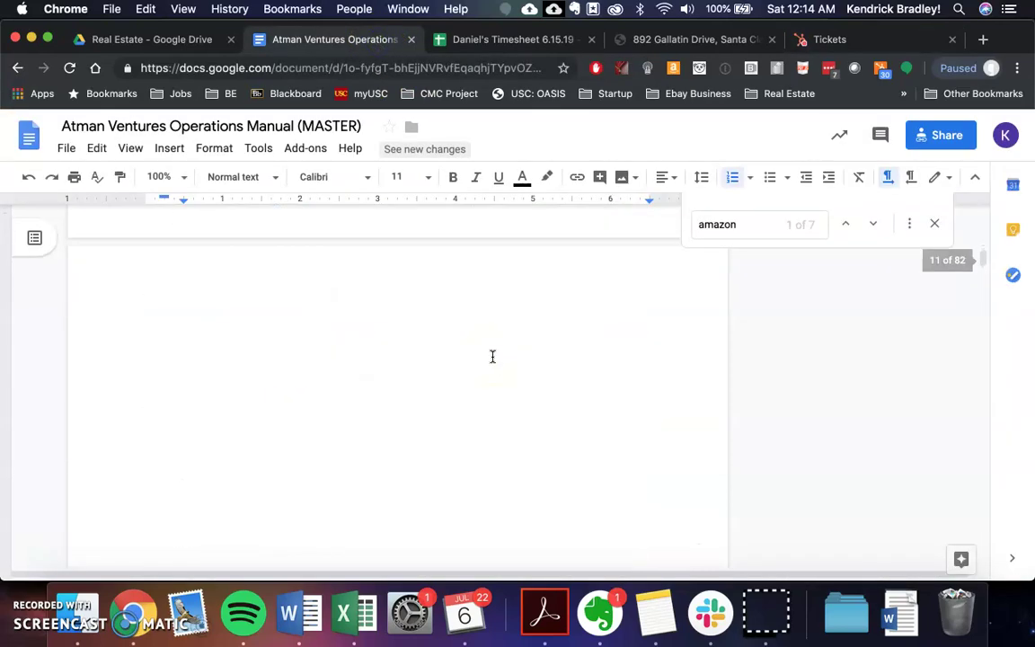
scroll(493, 357, "down", 5)
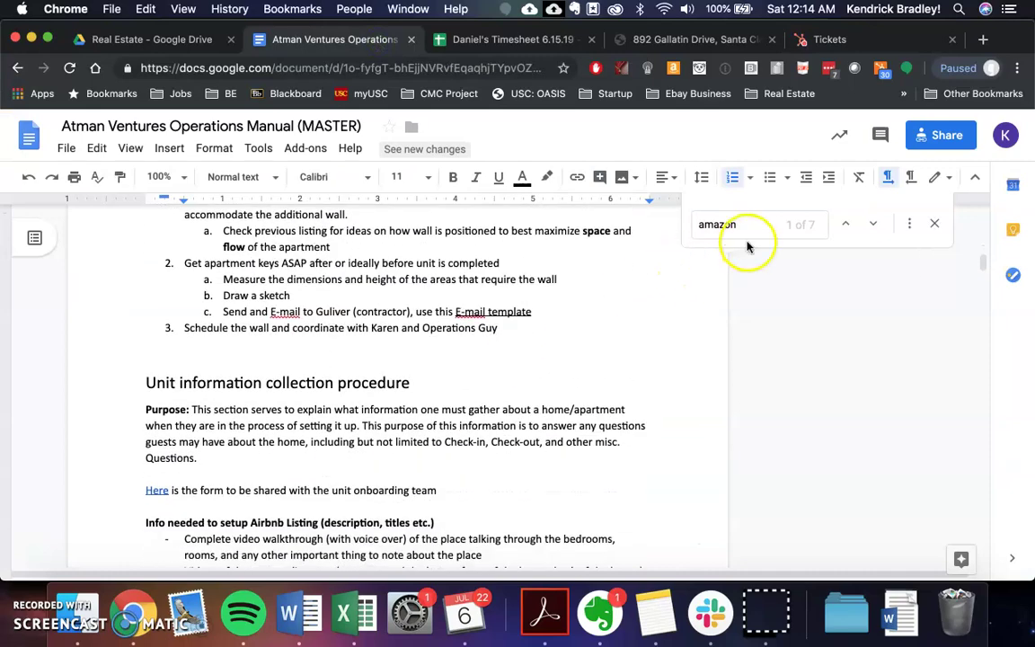
left_click(748, 231)
key("Return")
type("unit")
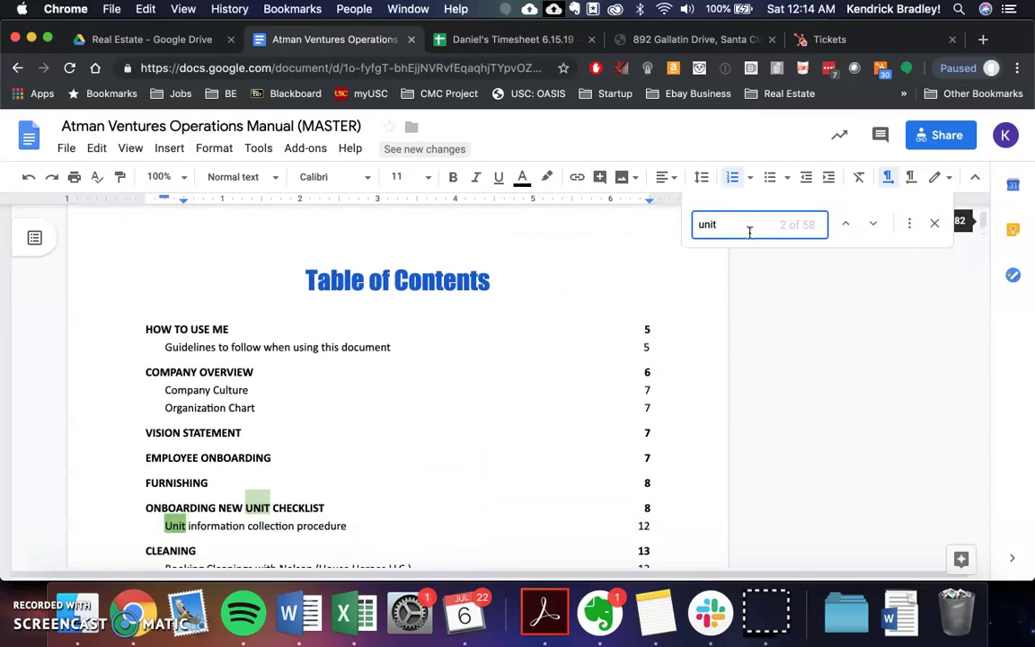
- Read through the manual's table of contents from the unit checklist entries down to Loose Links
scroll(279, 450, "down", 5)
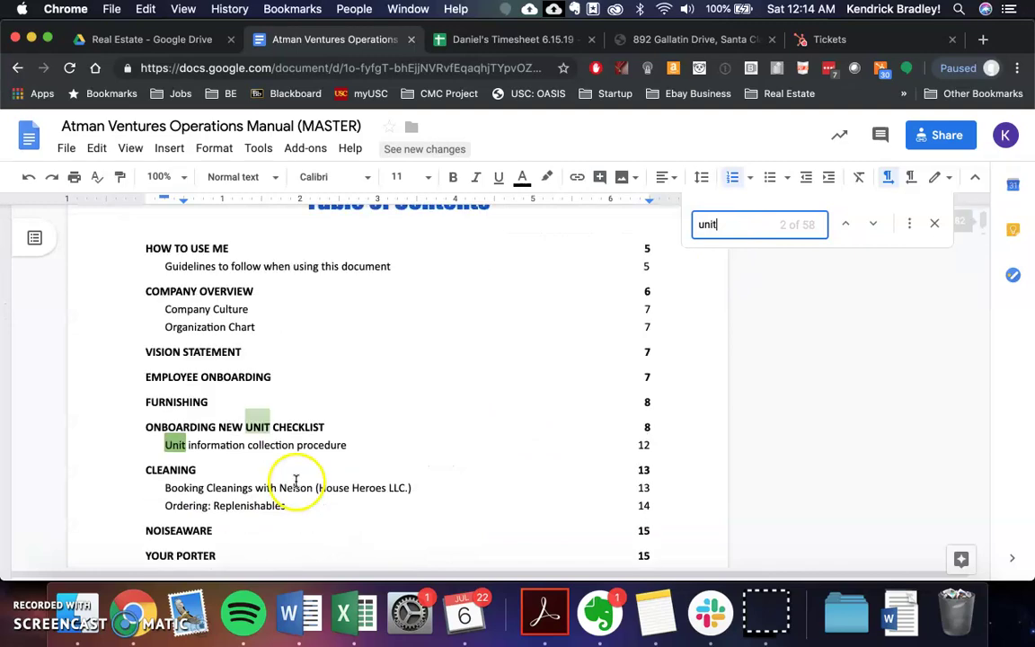
scroll(258, 407, "down", 15)
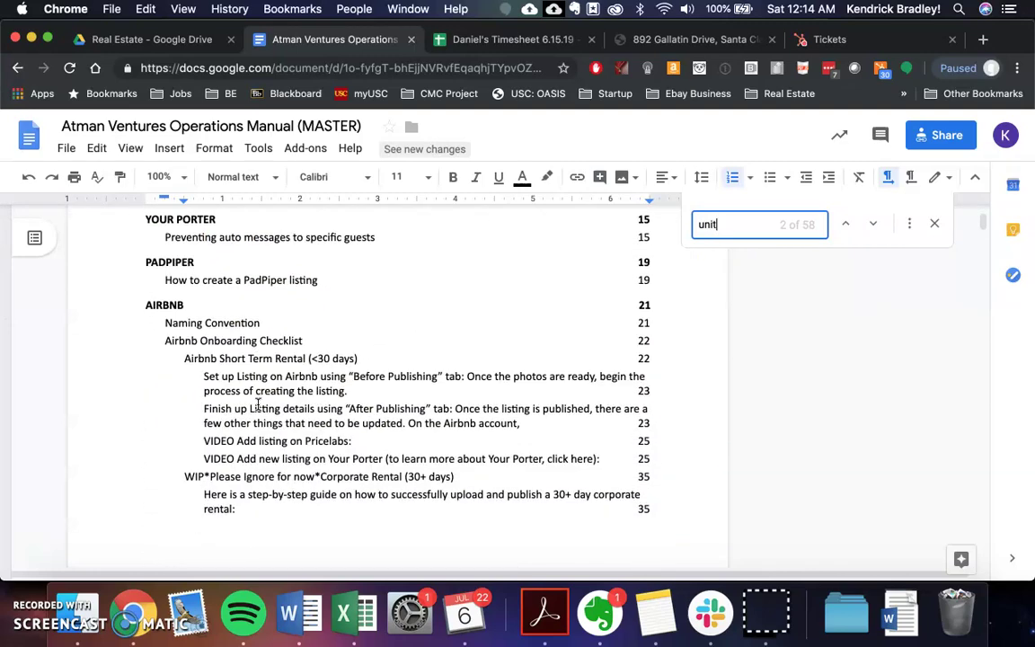
scroll(258, 406, "down", 3)
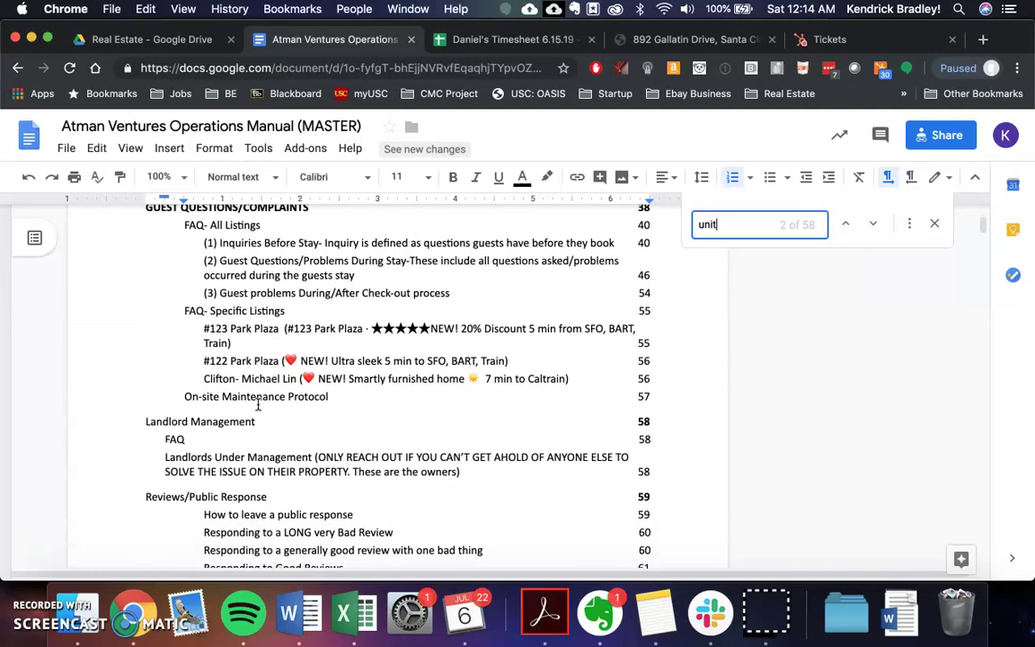
scroll(258, 406, "down", 9)
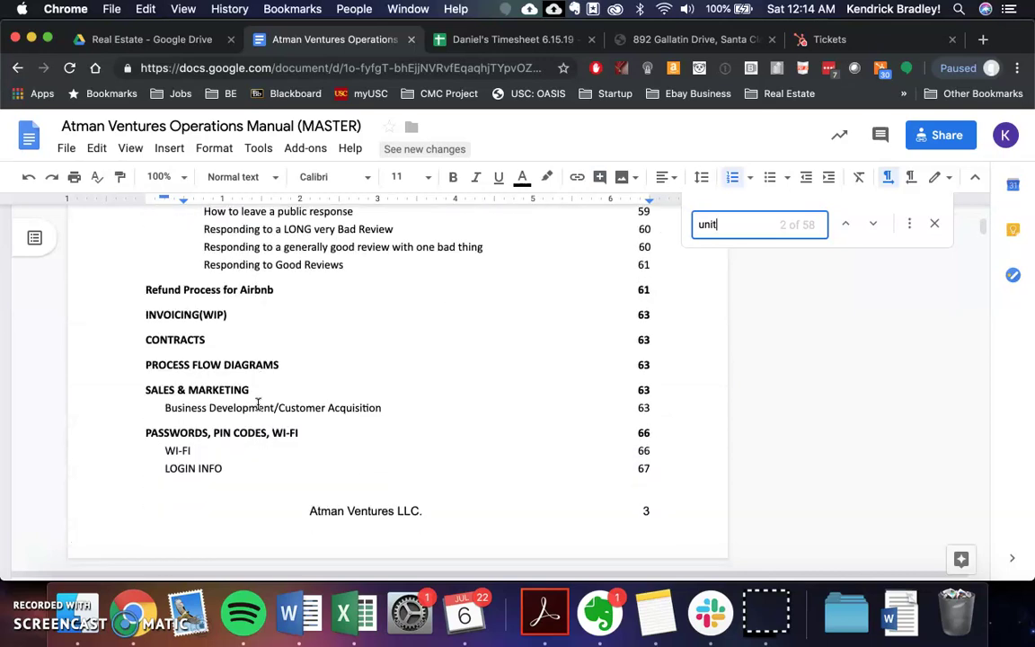
scroll(258, 405, "up", 1)
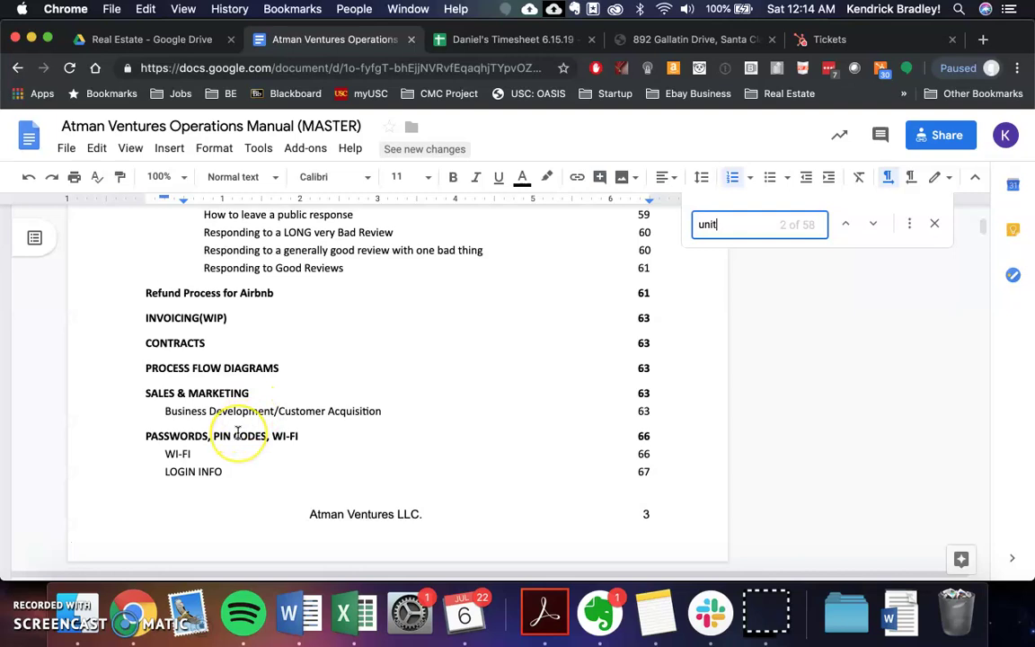
scroll(239, 432, "down", 7)
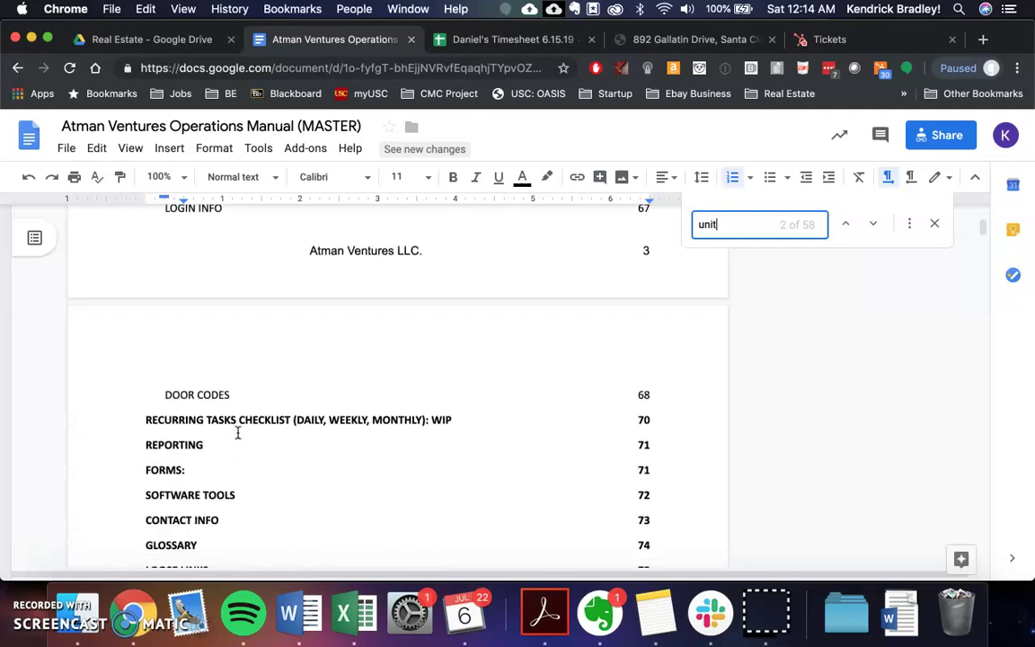
scroll(239, 432, "down", 5)
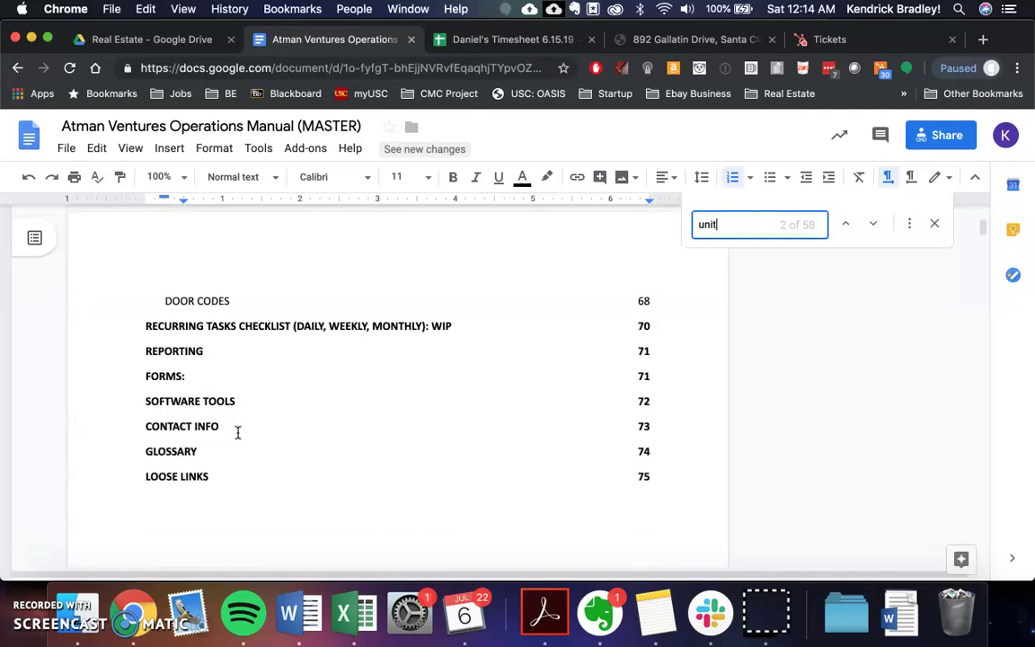
- Read through the manual's table of contents again, from the opening guidelines through guest questions and landlord management to passwords and Wi-Fi
scroll(239, 433, "up", 10)
scroll(238, 432, "up", 8)
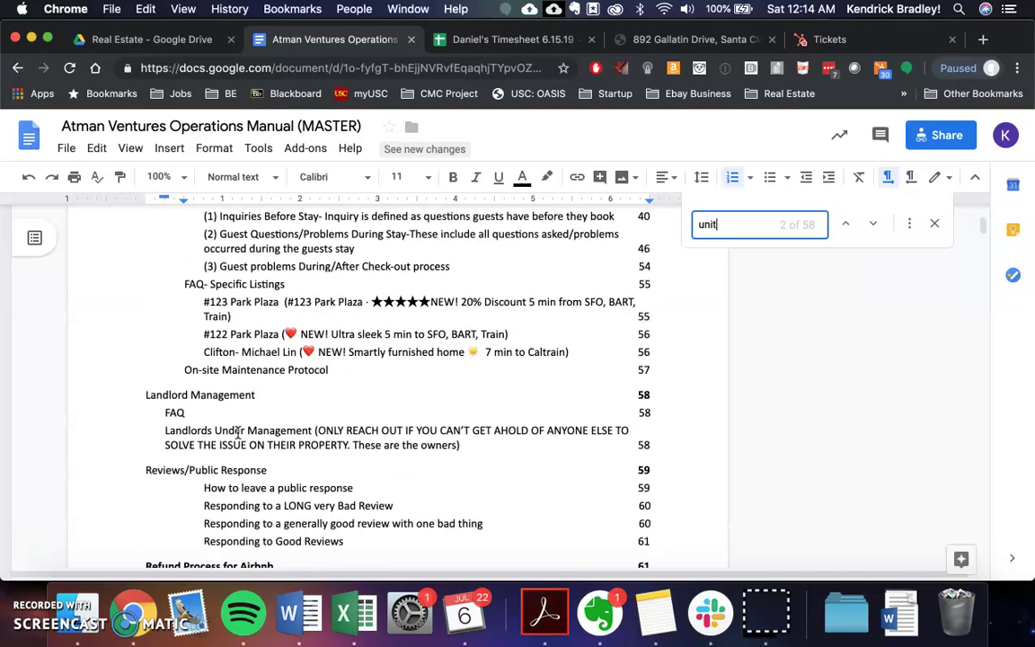
scroll(238, 432, "up", 3)
scroll(238, 432, "down", 8)
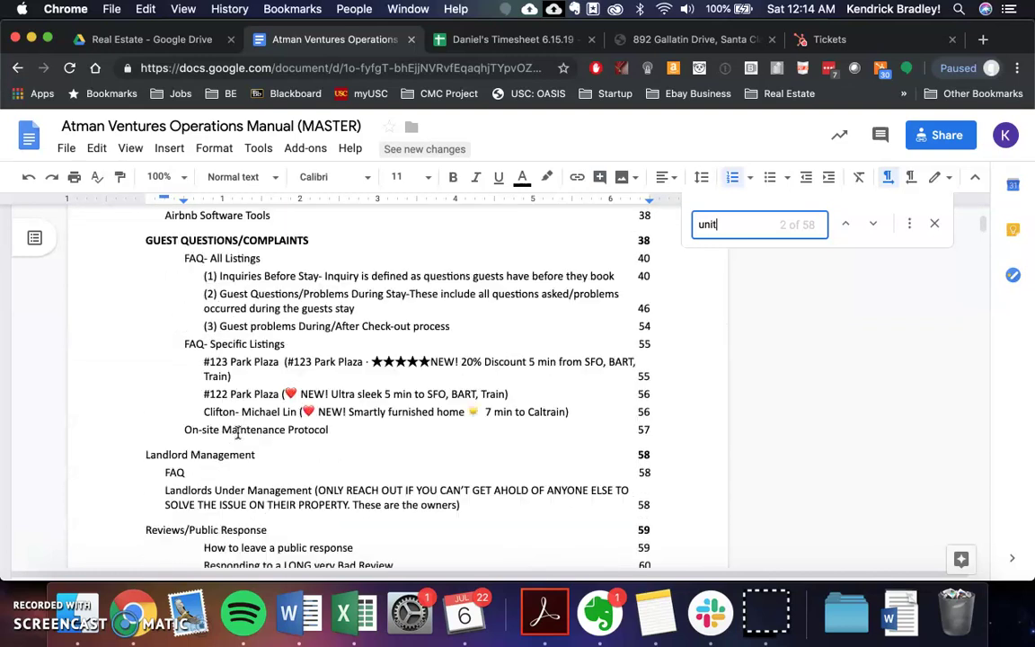
left_click(252, 290)
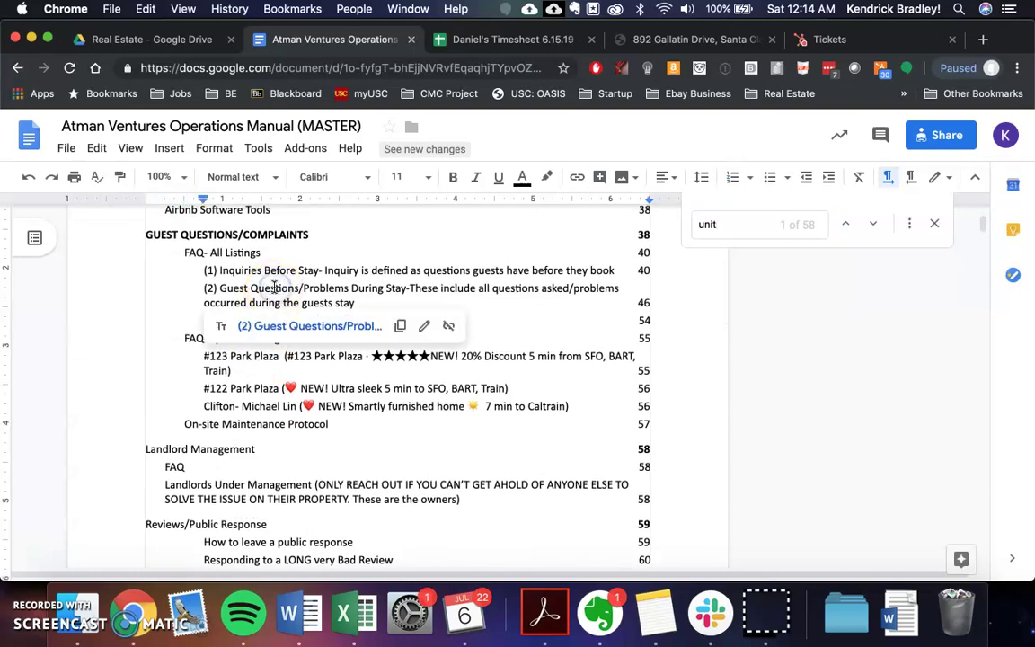
scroll(273, 286, "up", 4)
scroll(274, 285, "up", 10)
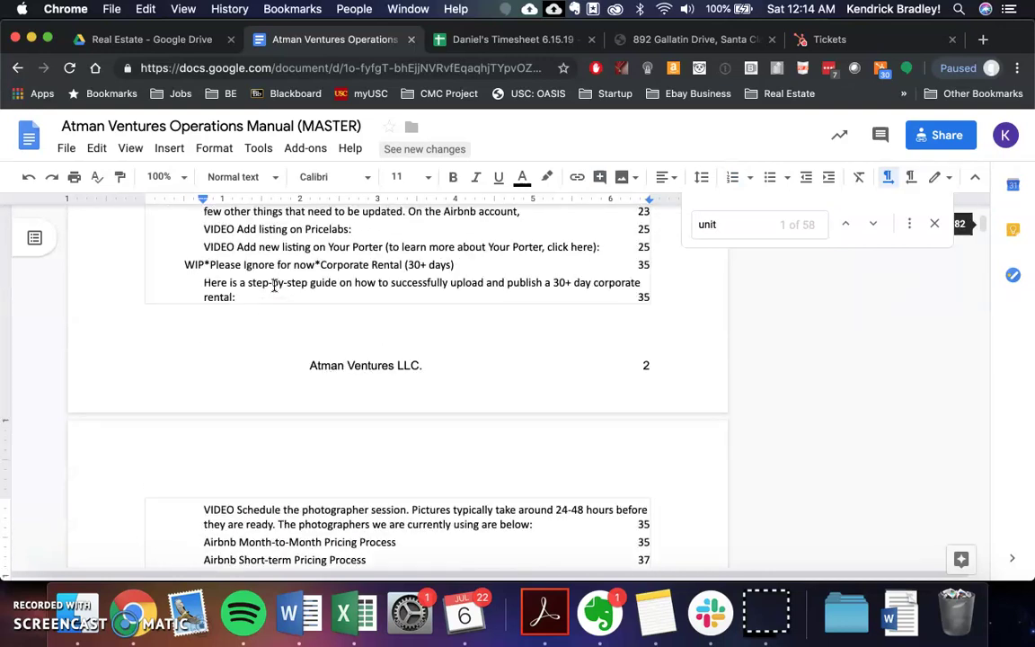
scroll(274, 285, "up", 5)
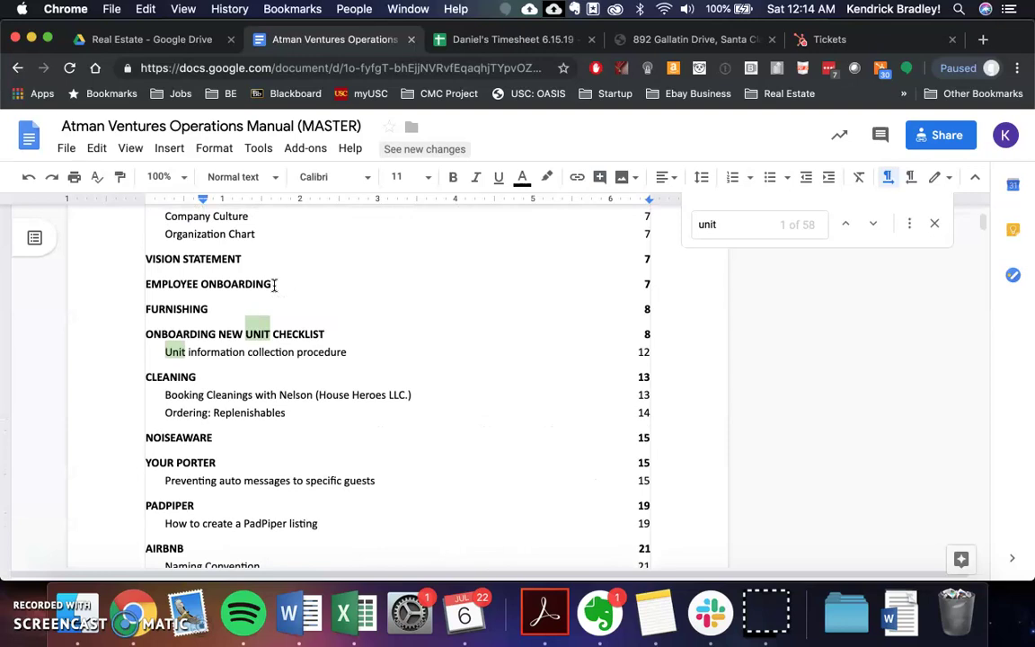
scroll(274, 285, "up", 3)
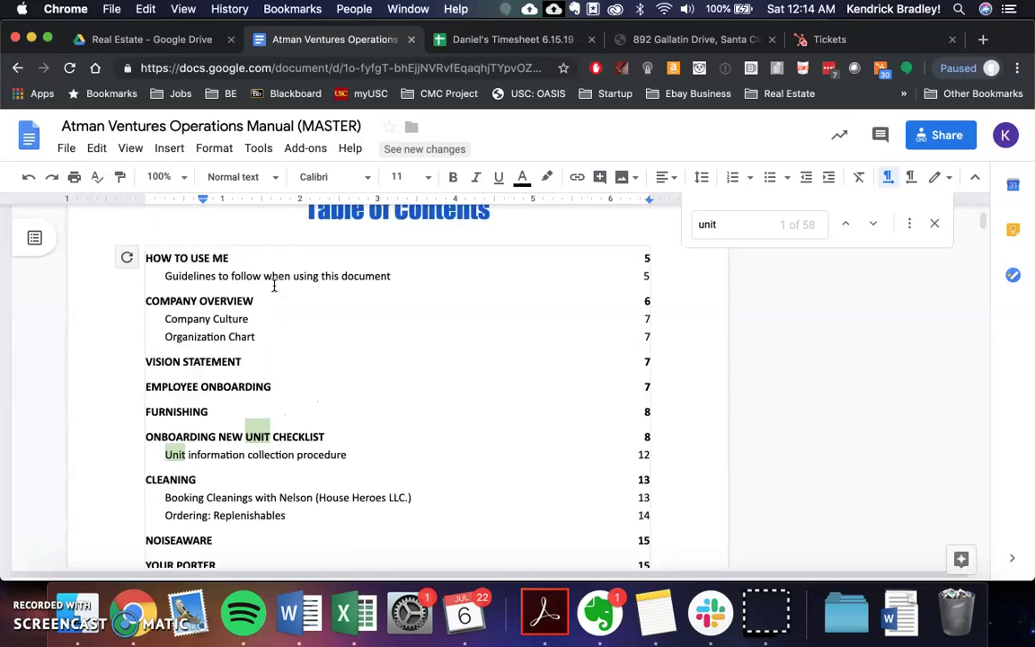
scroll(274, 285, "down", 18)
scroll(274, 285, "down", 10)
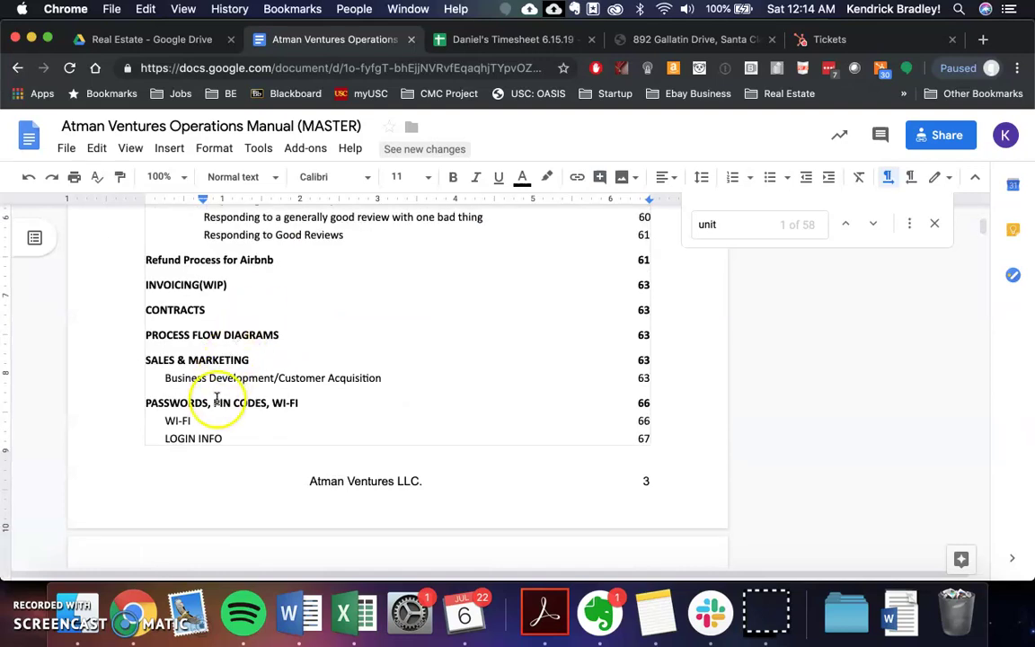
- Go to the manual's Passwords, PIN Codes, Wi-Fi section and review its login info table and door code list
left_click(282, 425)
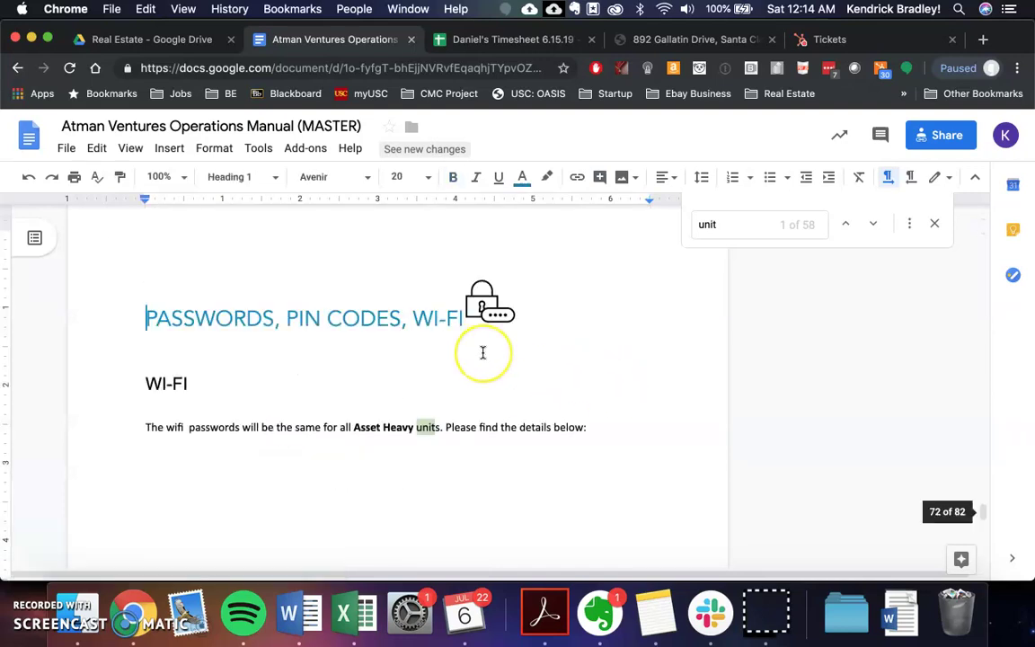
scroll(482, 352, "down", 5)
scroll(483, 352, "down", 10)
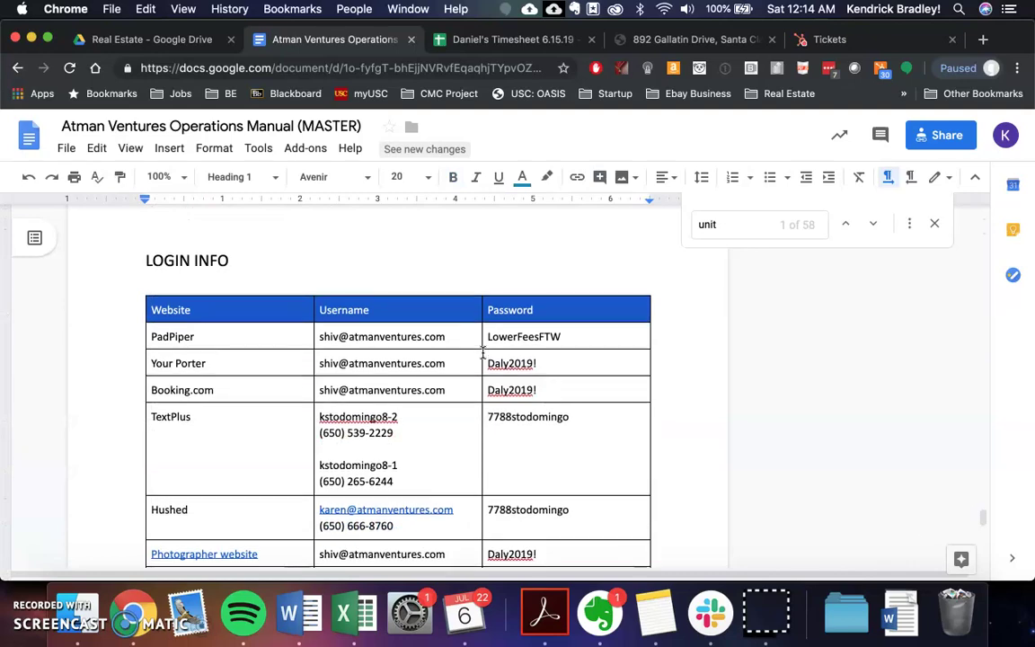
scroll(482, 353, "up", 4)
scroll(407, 352, "down", 20)
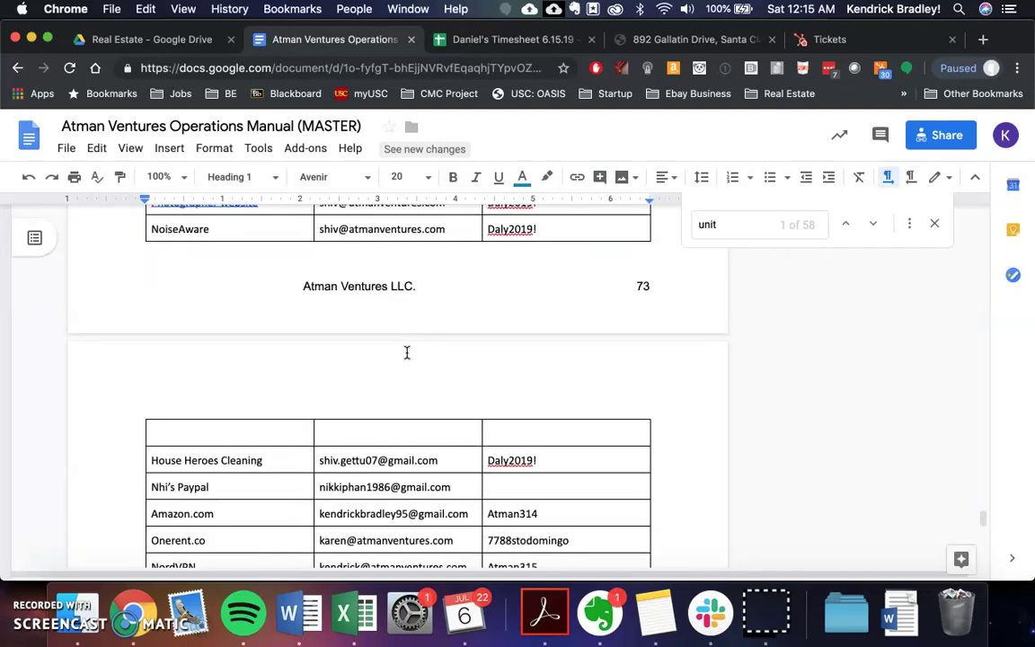
scroll(407, 353, "down", 5)
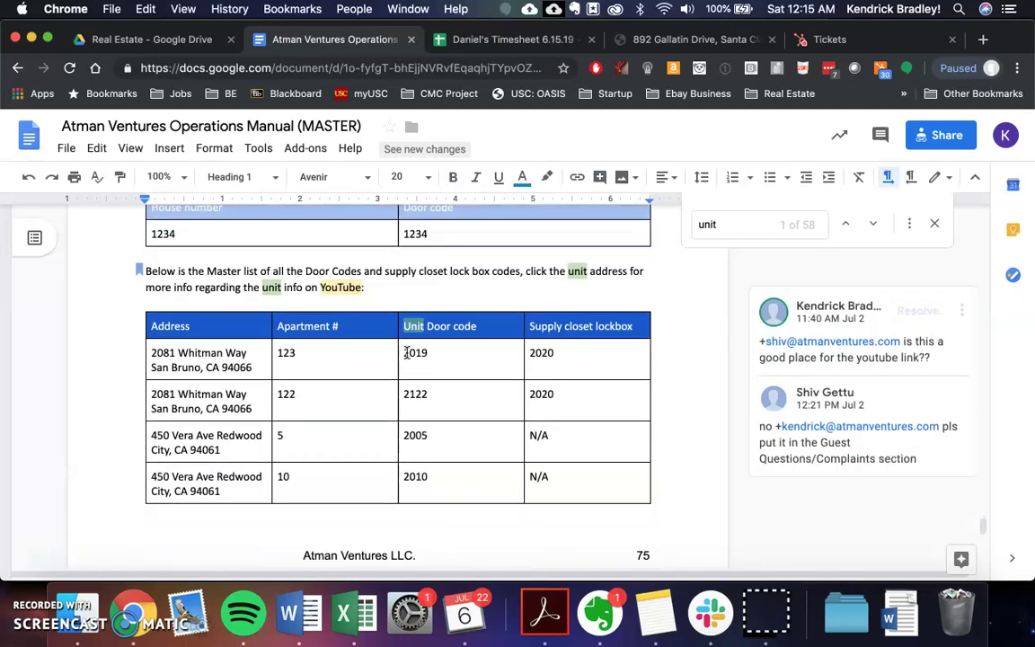
- Review the manual's recurring daily and weekly task checklist and its table of software tools
scroll(457, 353, "down", 15)
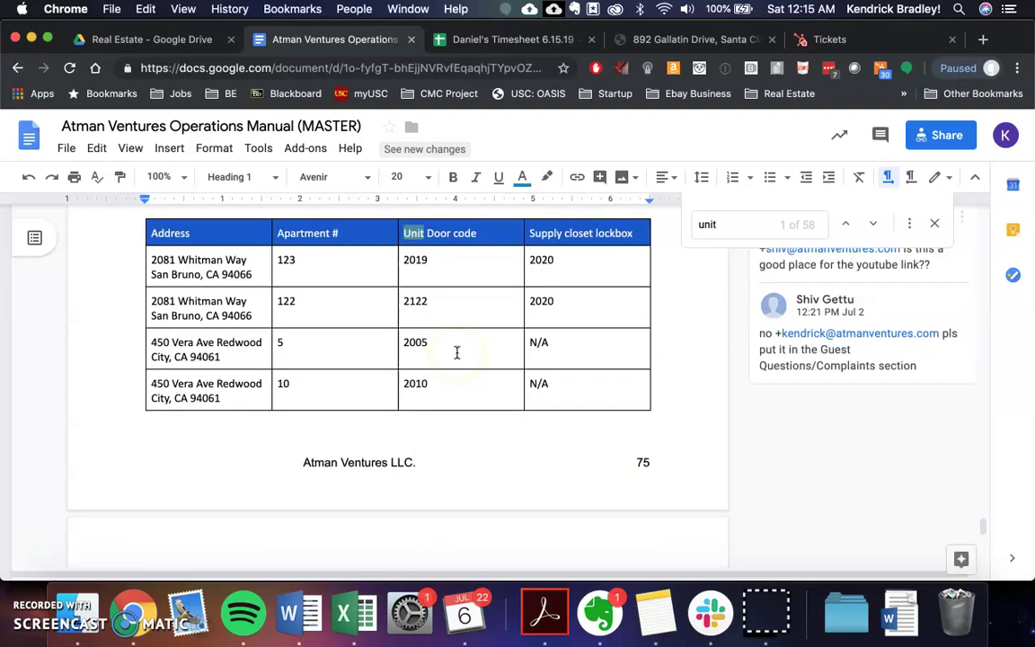
scroll(457, 353, "down", 15)
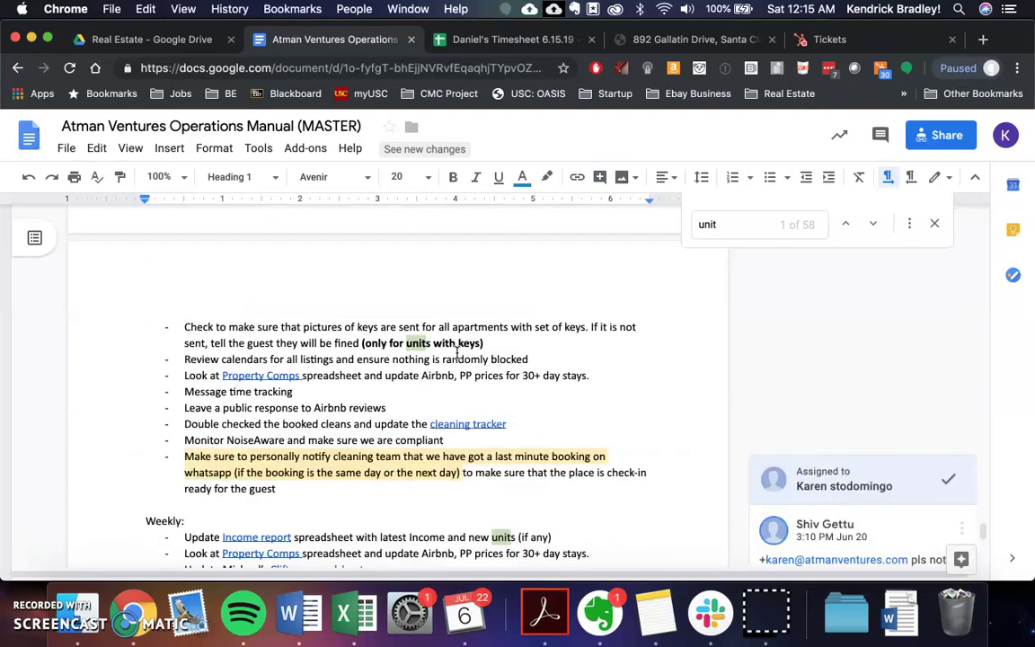
scroll(457, 353, "down", 15)
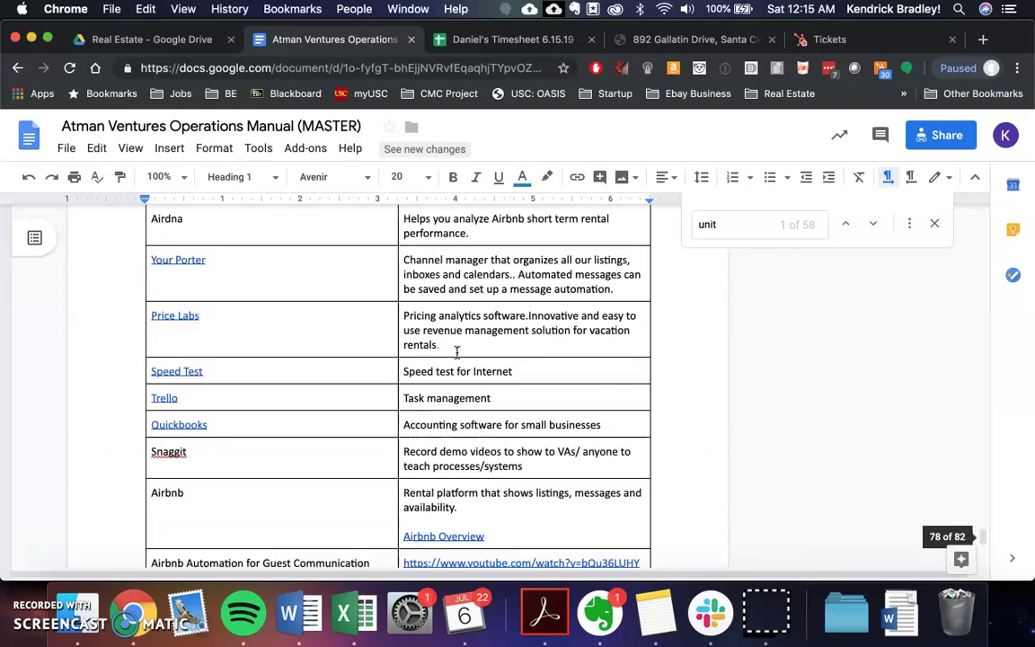
scroll(456, 354, "down", 15)
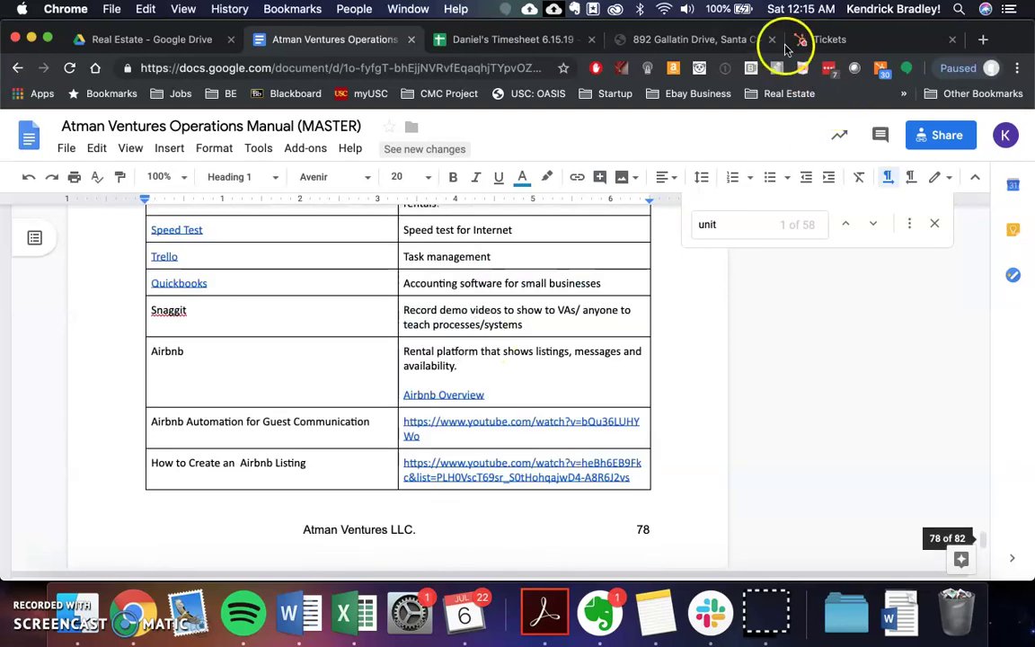
left_click(813, 37)
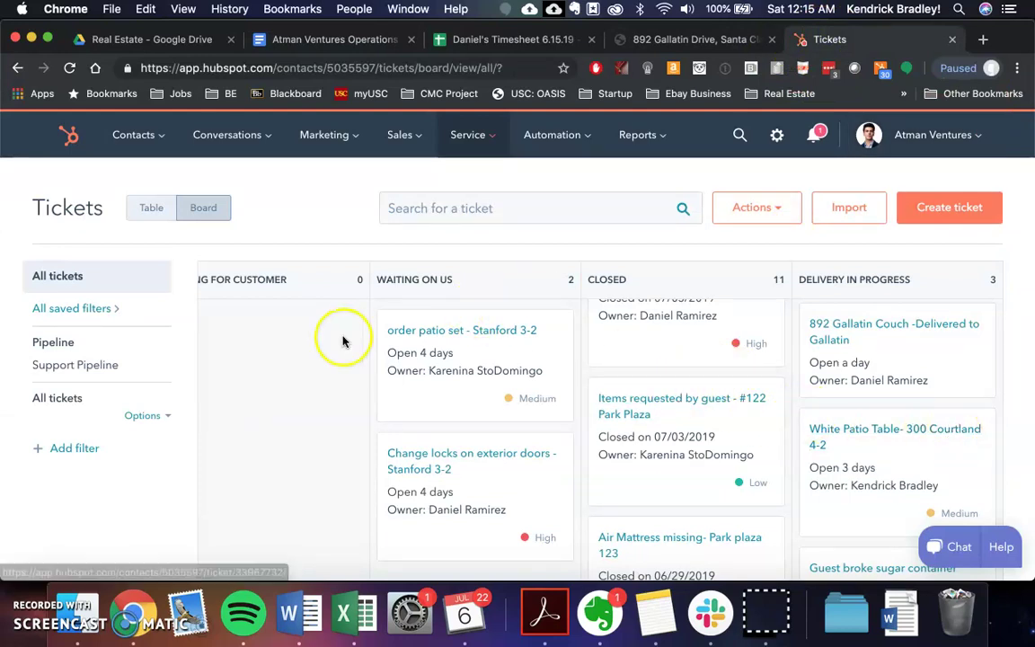
scroll(359, 337, "left", 5)
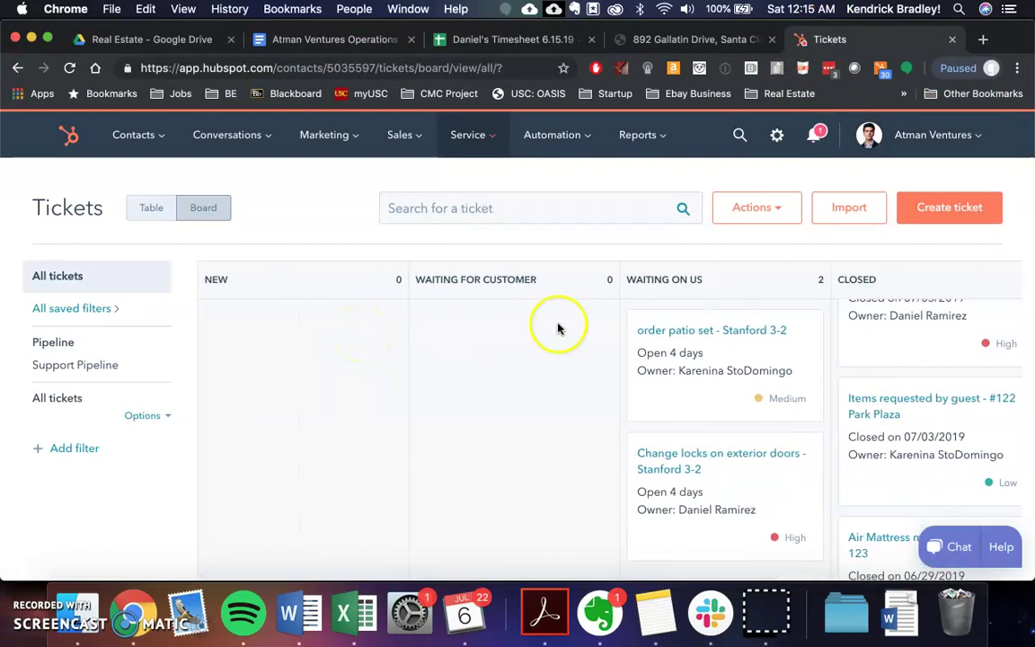
left_click(958, 205)
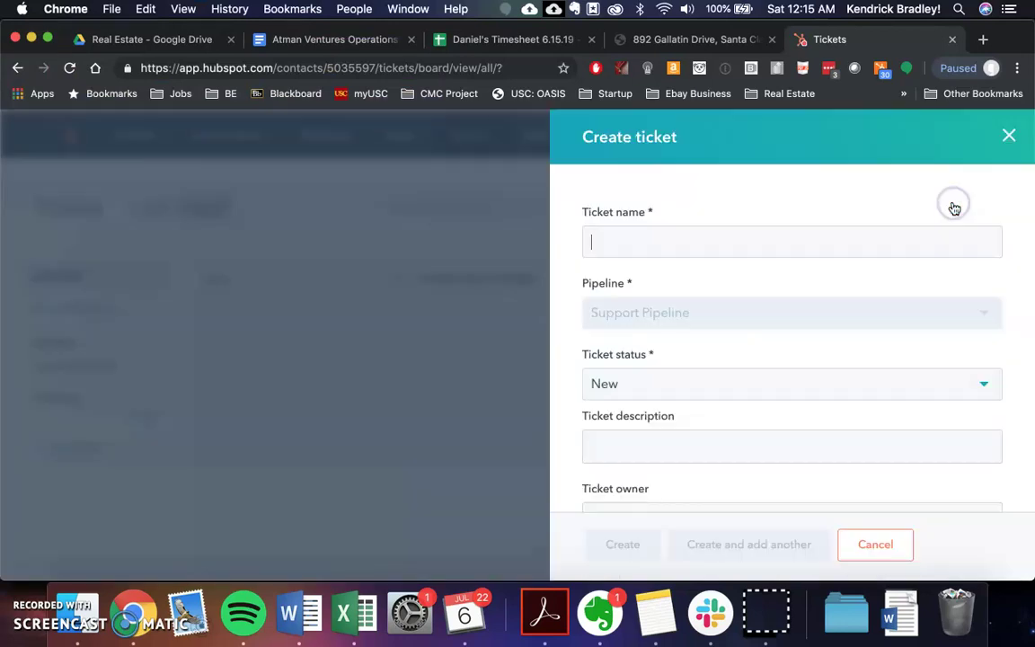
left_click(651, 236)
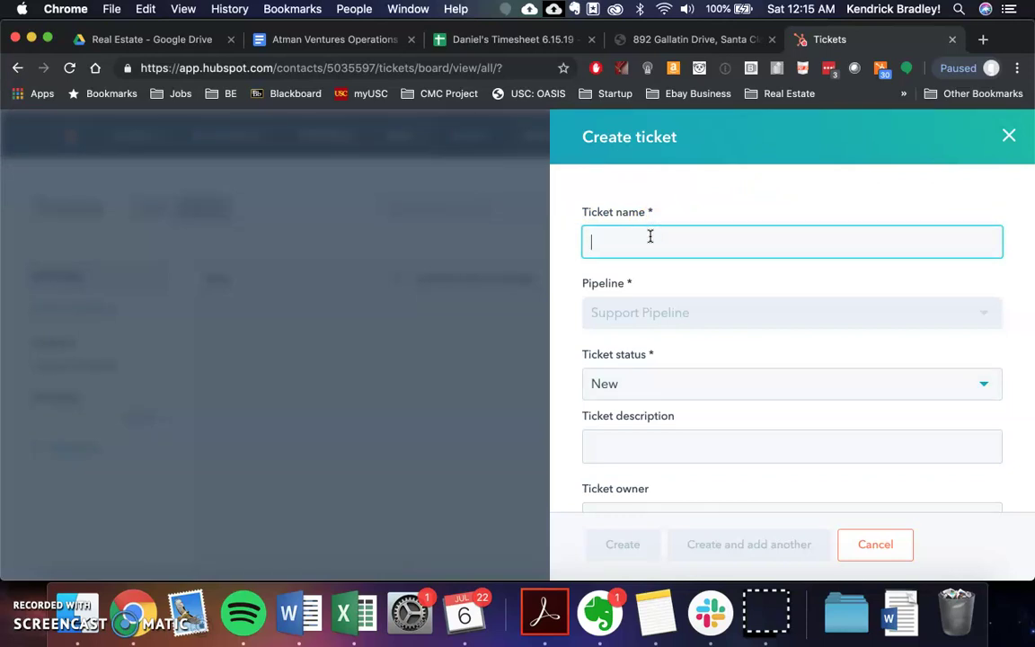
type("D")
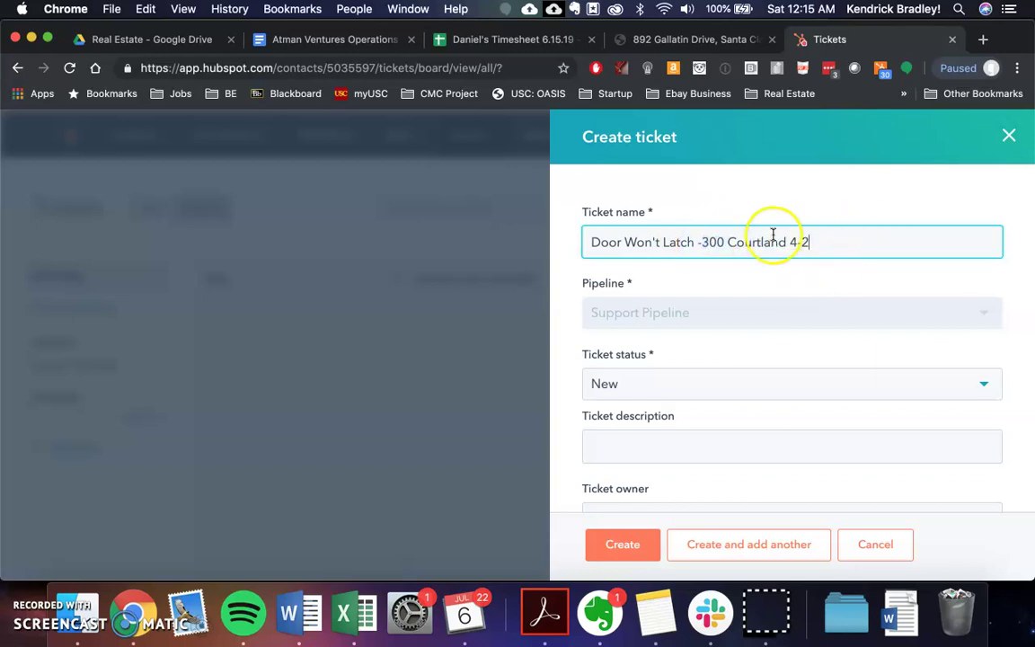
- Review the new ticket's description, priority, unit and issue type fields and check the ticket owner choices
scroll(729, 284, "down", 3)
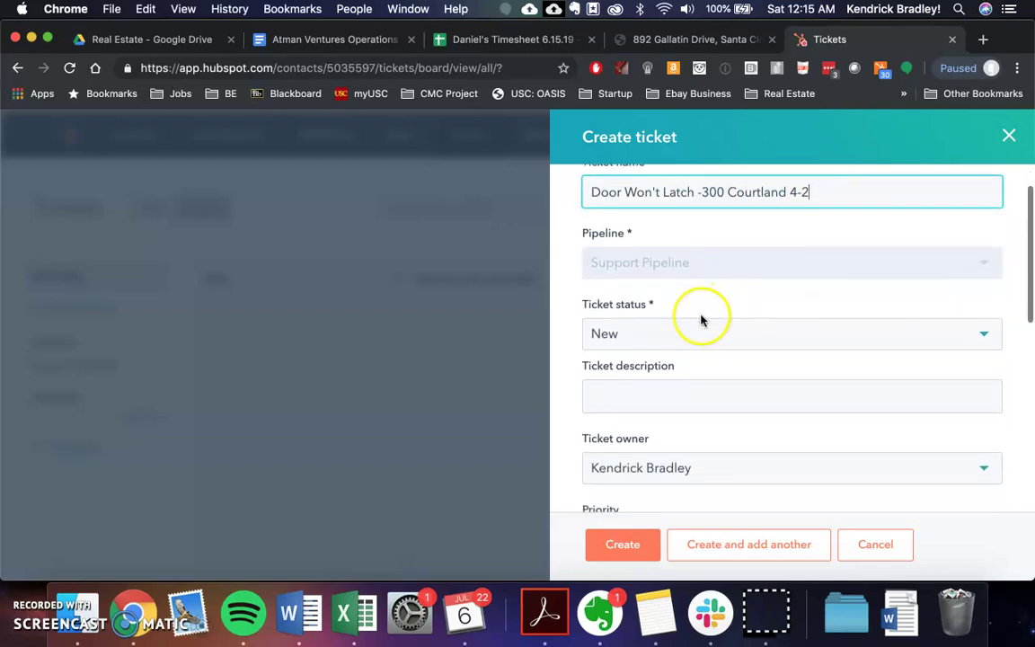
scroll(701, 320, "down", 5)
left_click(668, 259)
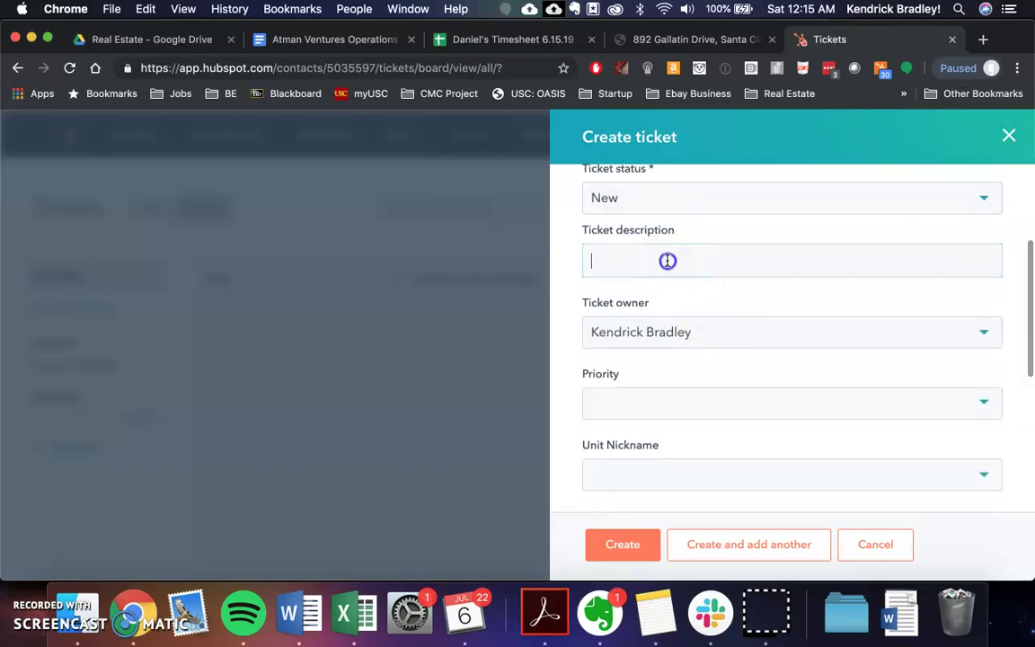
scroll(668, 261, "up", 4)
scroll(665, 265, "down", 10)
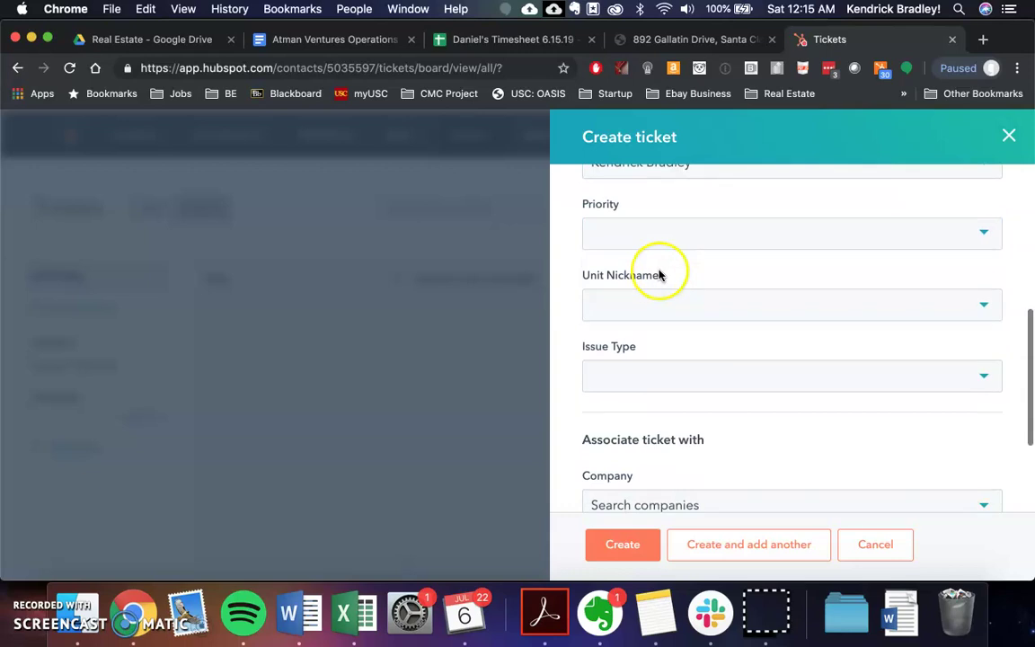
scroll(661, 270, "up", 2)
left_click(661, 236)
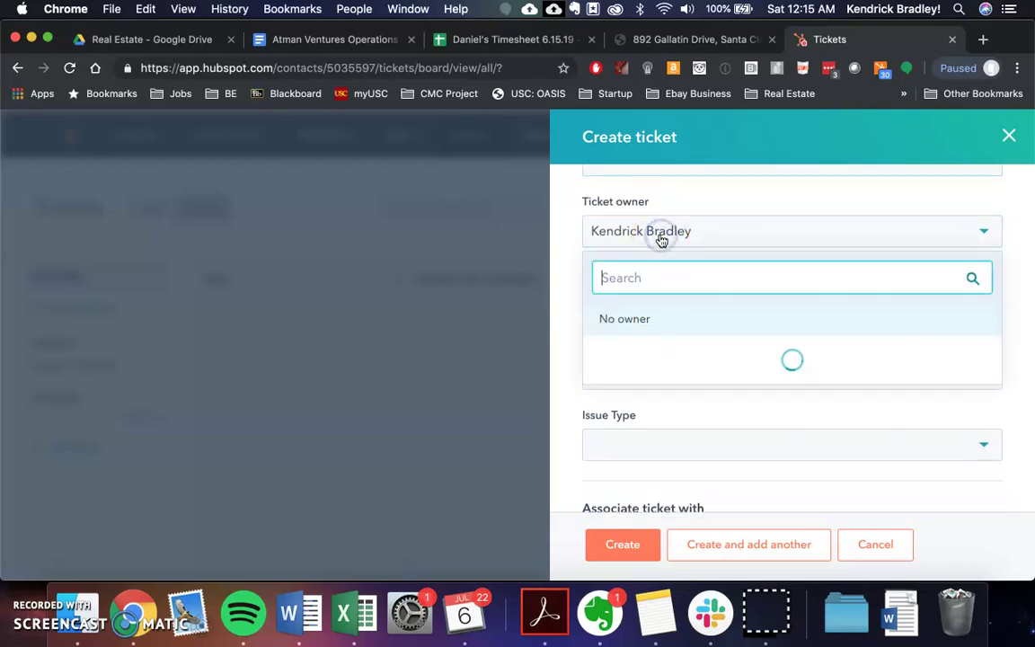
left_click(648, 368)
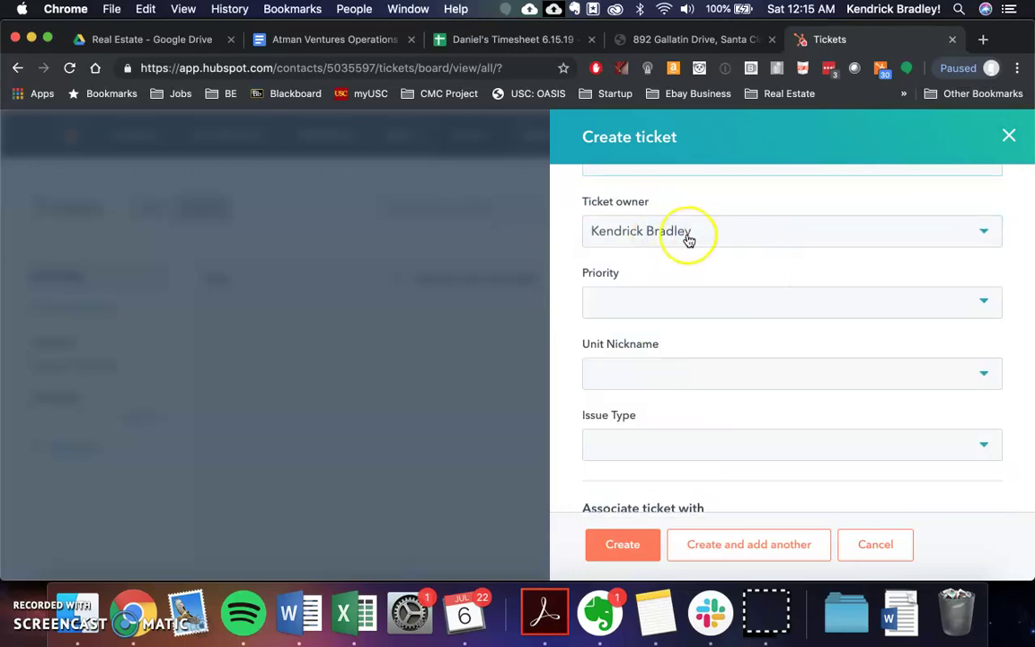
- Set the new ticket's Unit Nickname to Courtland 4-2
scroll(688, 241, "down", 3)
scroll(688, 241, "down", 3)
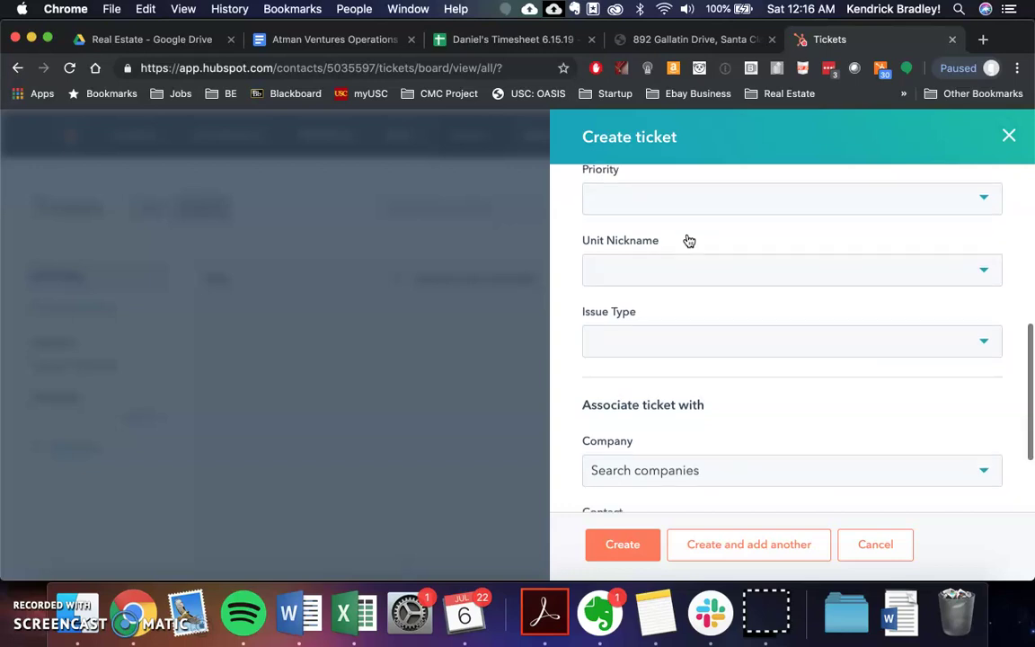
scroll(689, 241, "up", 4)
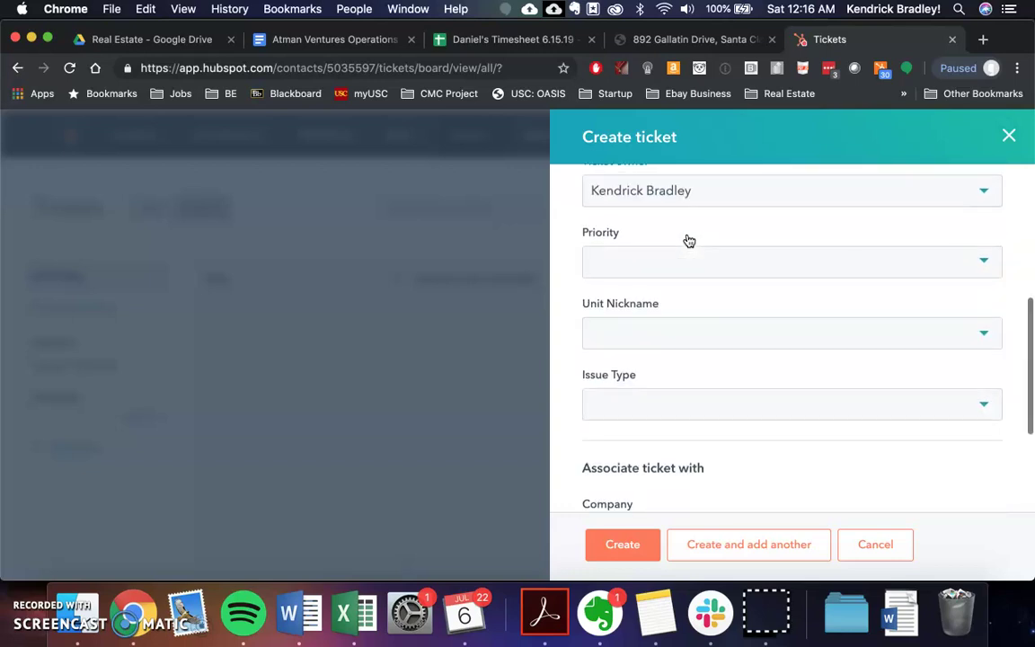
scroll(686, 240, "up", 2)
left_click(661, 403)
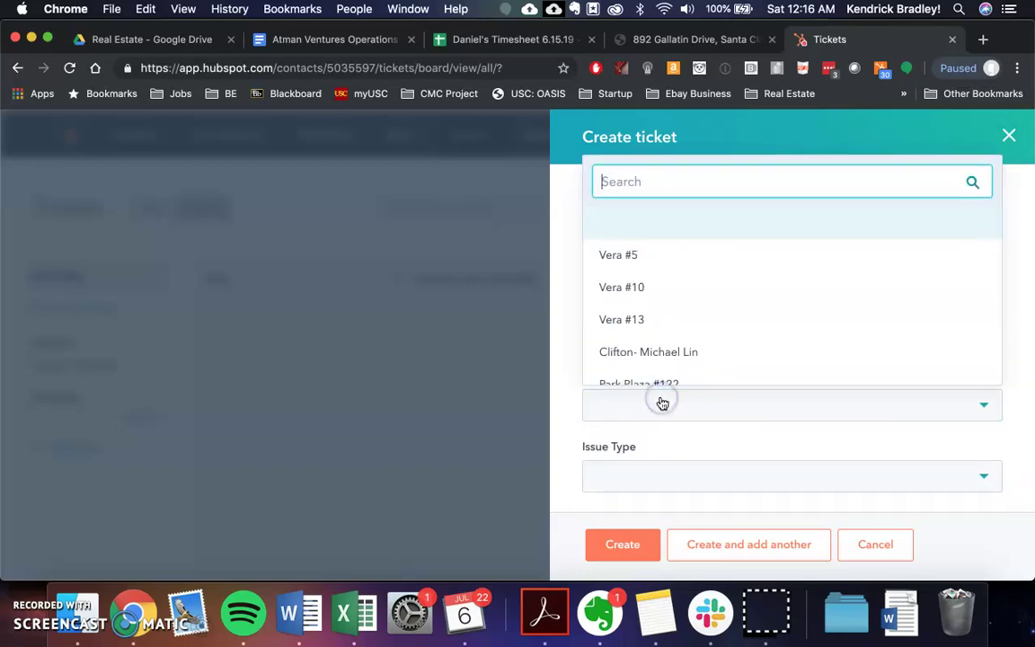
scroll(688, 308, "down", 4)
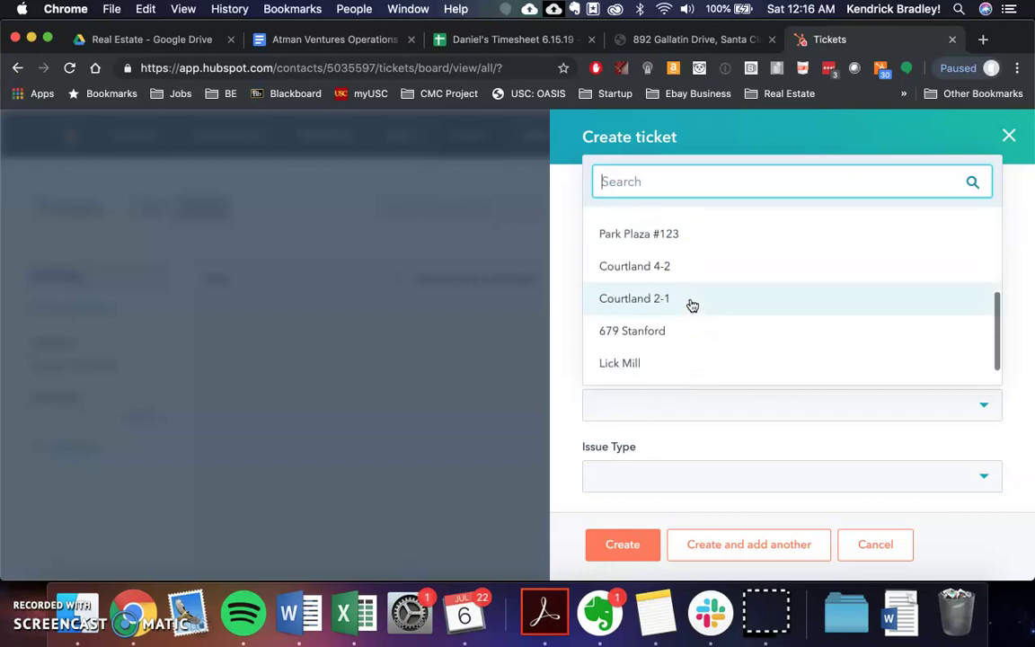
left_click(681, 268)
- Check the filled-in form for the door latch issue and create the ticket
scroll(685, 364, "up", 3)
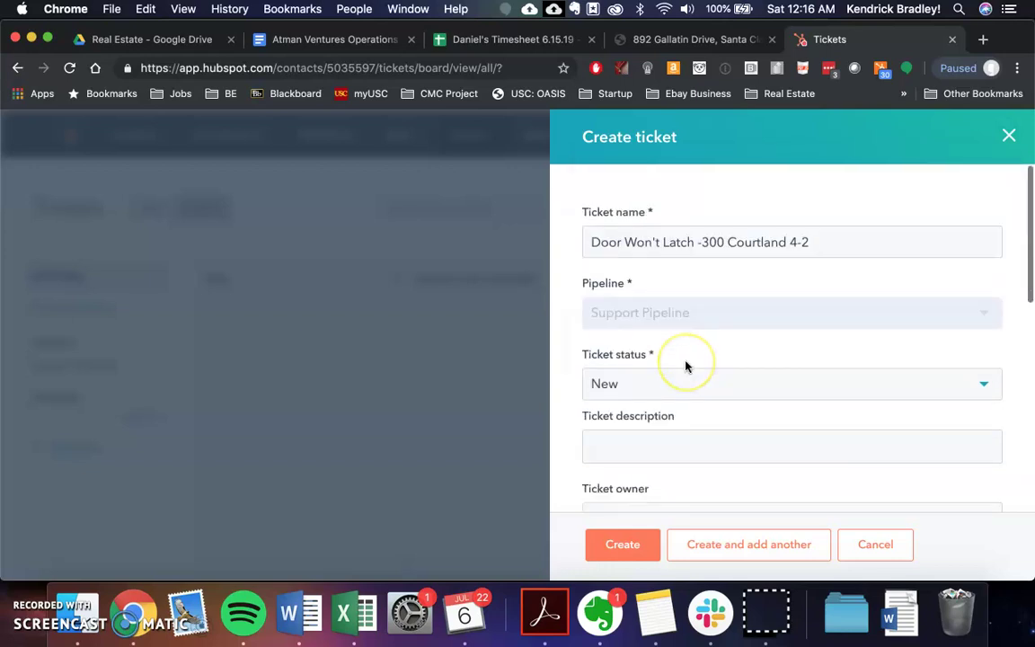
scroll(686, 364, "down", 6)
scroll(686, 364, "up", 6)
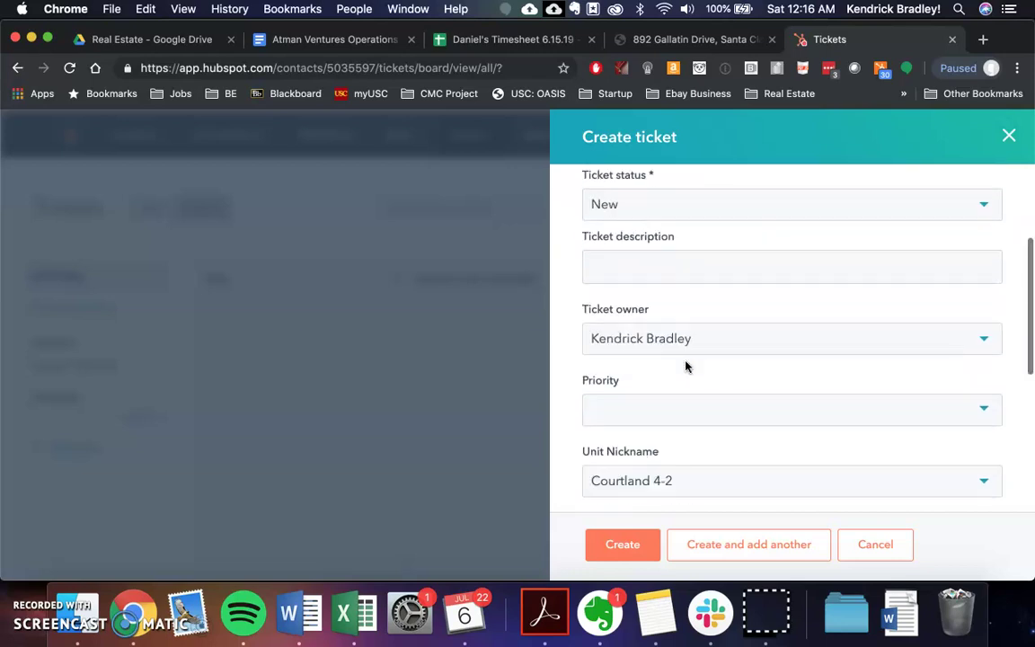
left_click(622, 547)
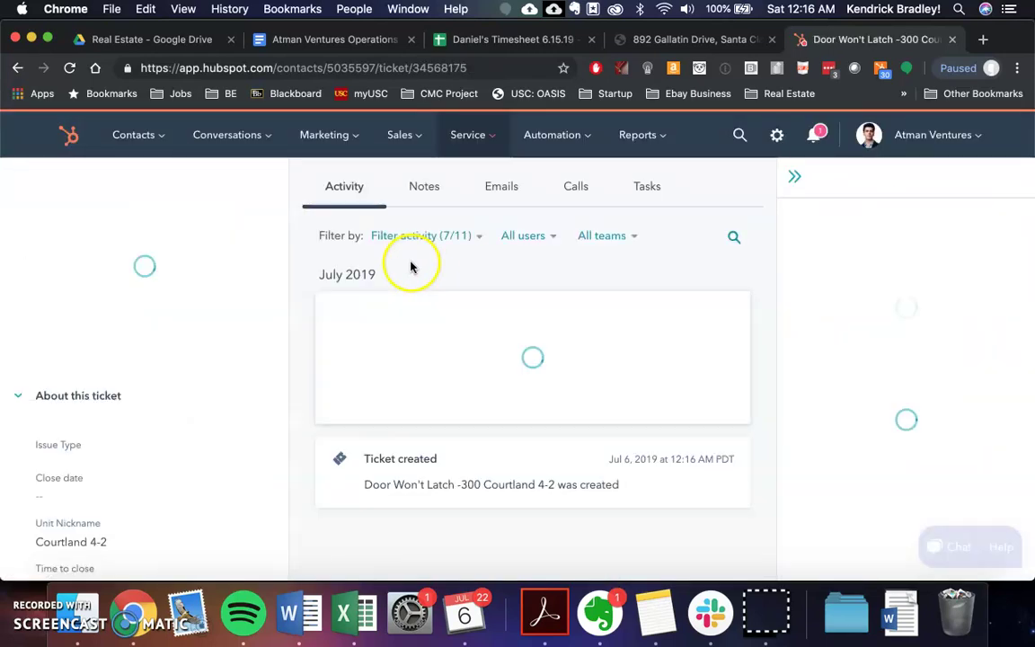
- Move the Door Won't Latch ticket from New to Waiting for customer on the board and open its record
left_click(30, 188)
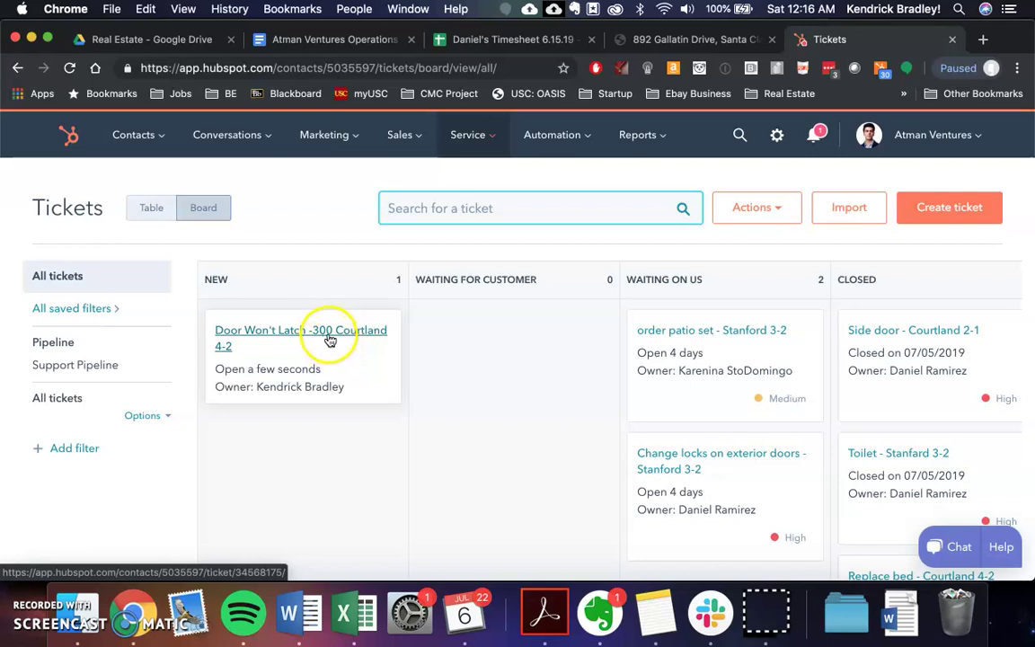
left_click_drag(321, 365, 565, 370)
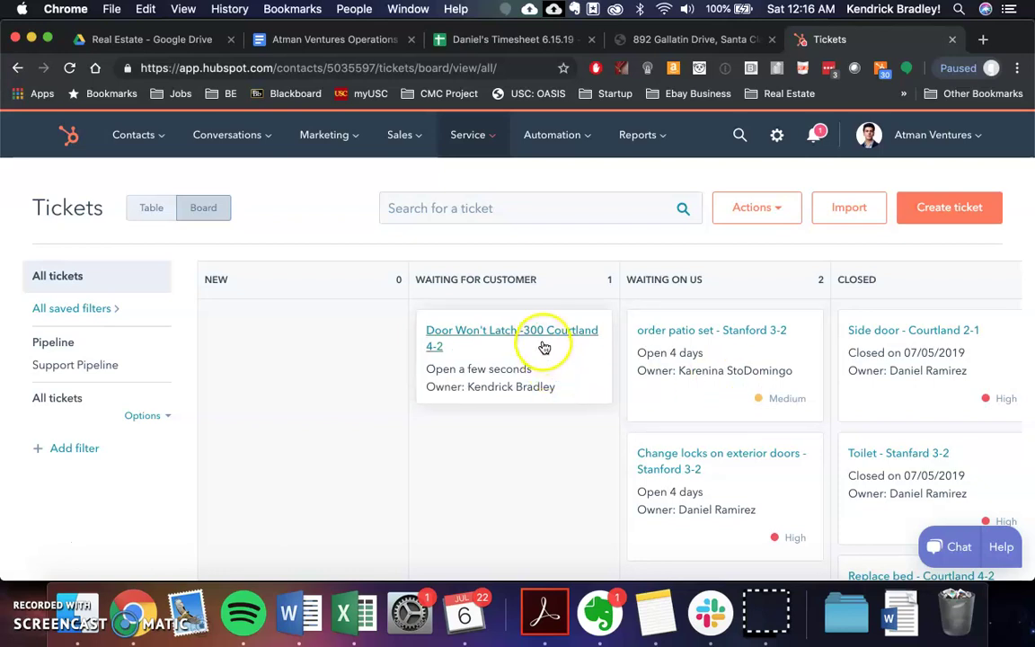
left_click(544, 346)
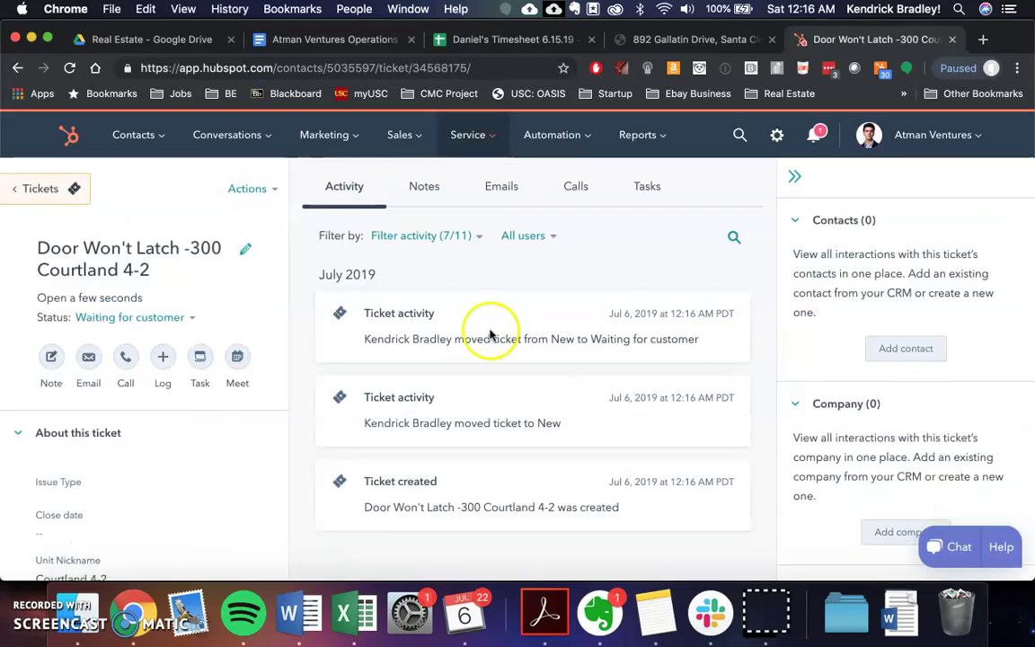
- Review the Door Won't Latch ticket's activity history, return to the tickets board and reopen the ticket
scroll(498, 365, "down", 1)
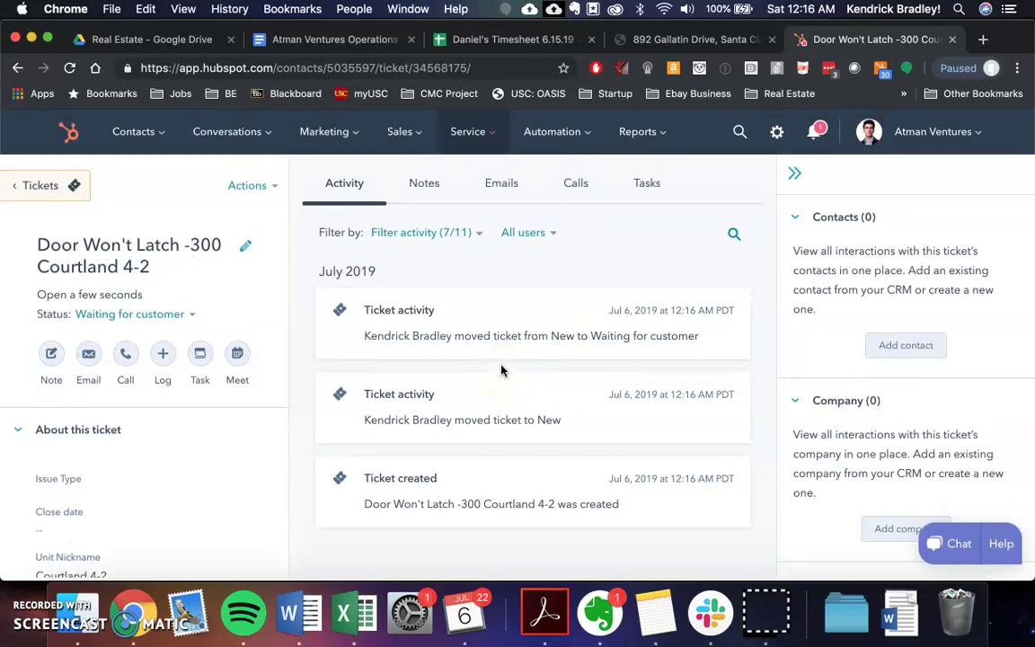
scroll(501, 370, "up", 1)
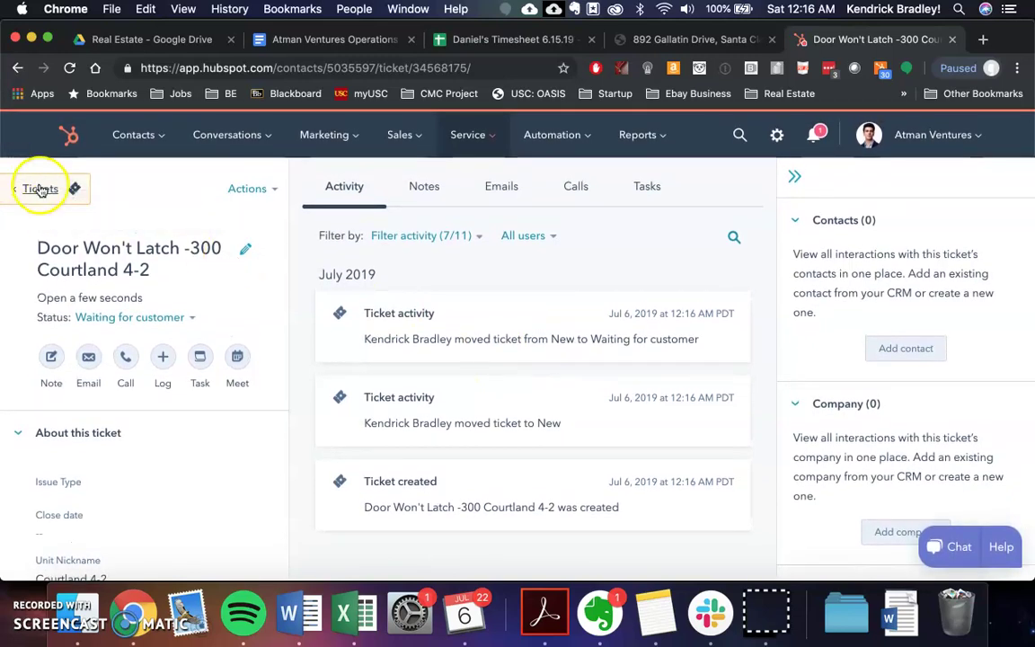
left_click(39, 189)
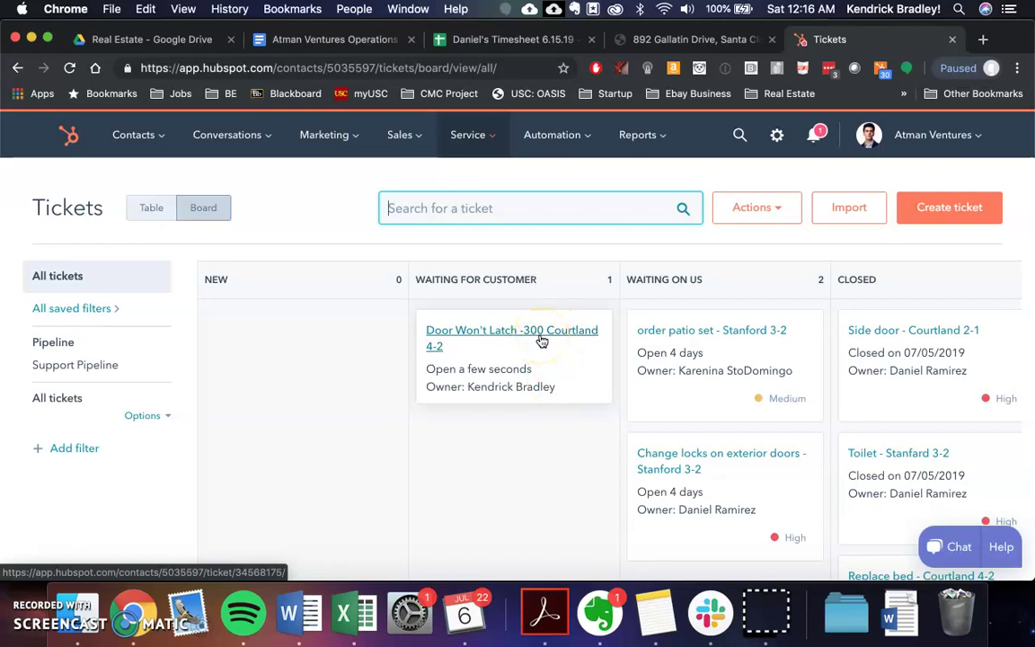
left_click(542, 341)
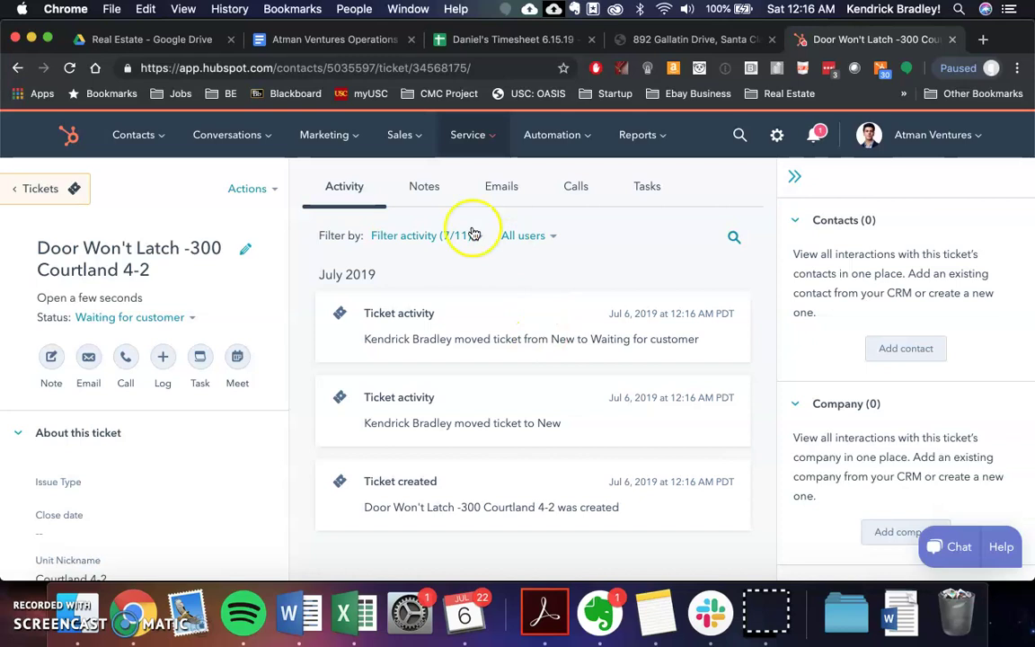
- Write a new note on the Door Won't Latch ticket reading "Side entrance door (east side)"
left_click(422, 190)
left_click(728, 241)
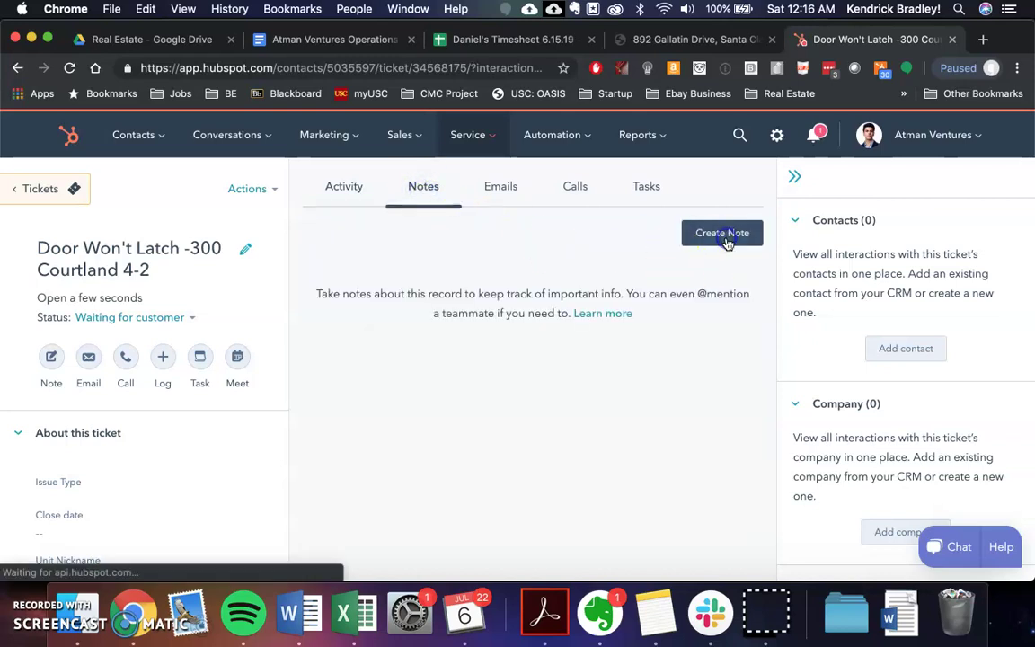
type("Side entrance door")
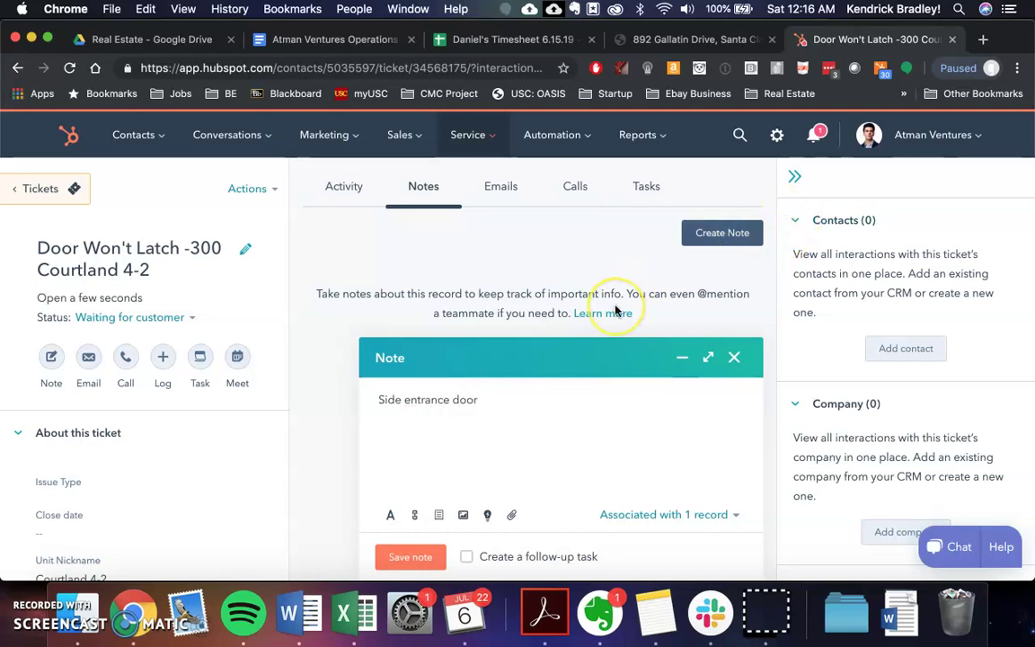
type("(east n")
type("ote")
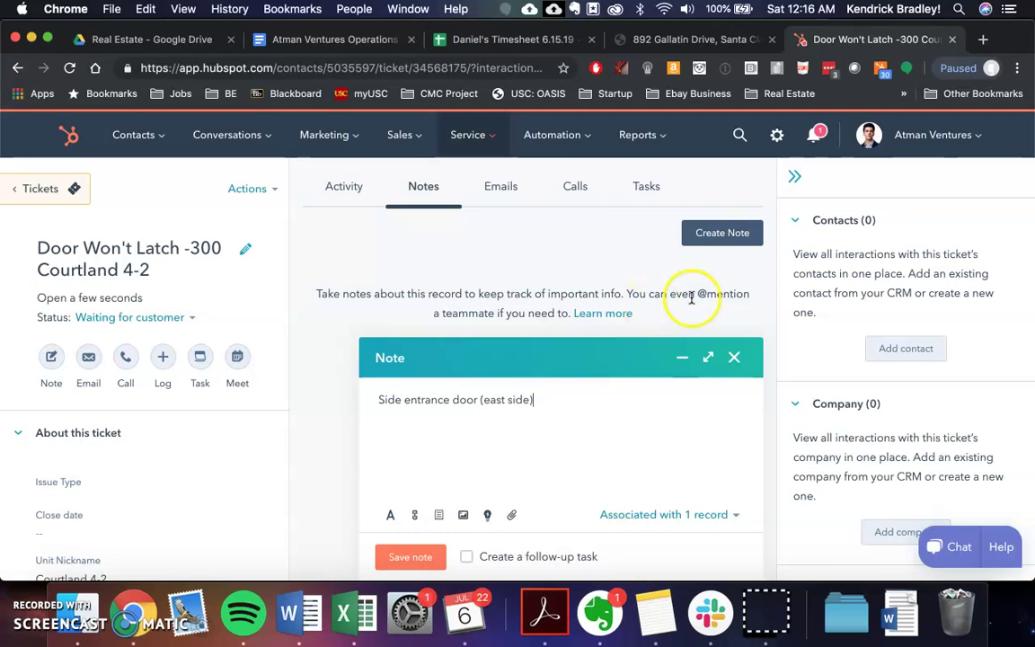
- Try the note's follow-up task option and check its timing choices
left_click(412, 557)
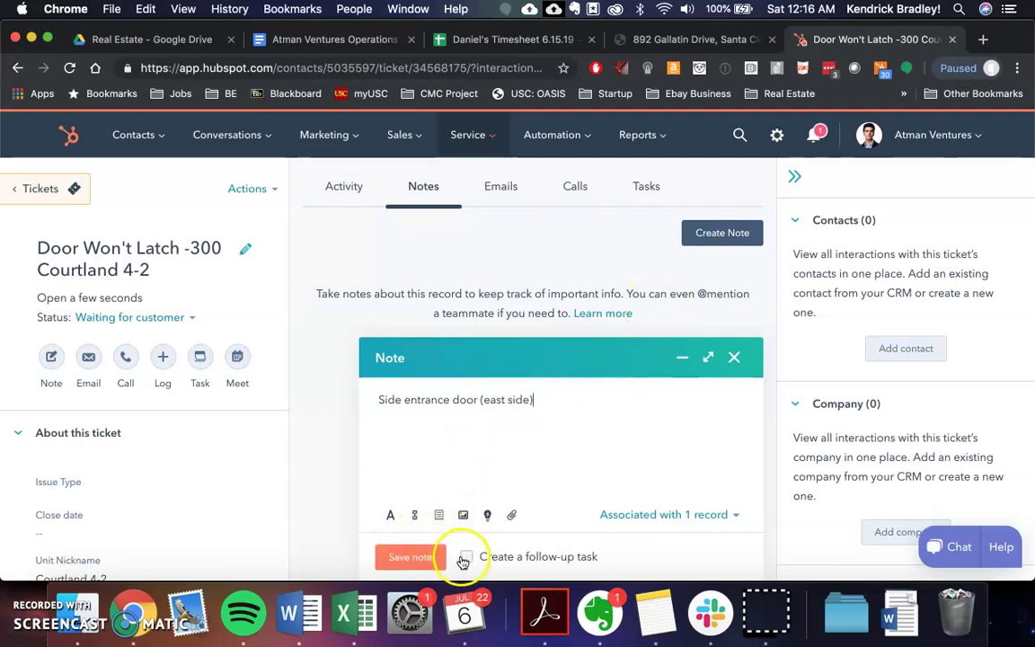
left_click(464, 557)
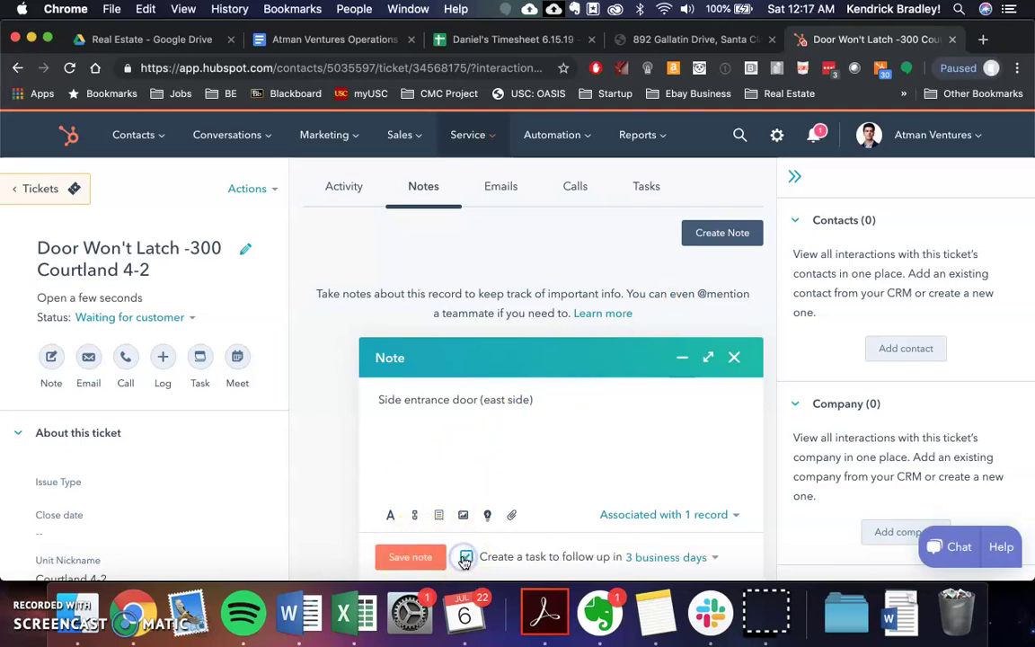
left_click(670, 558)
left_click(601, 560)
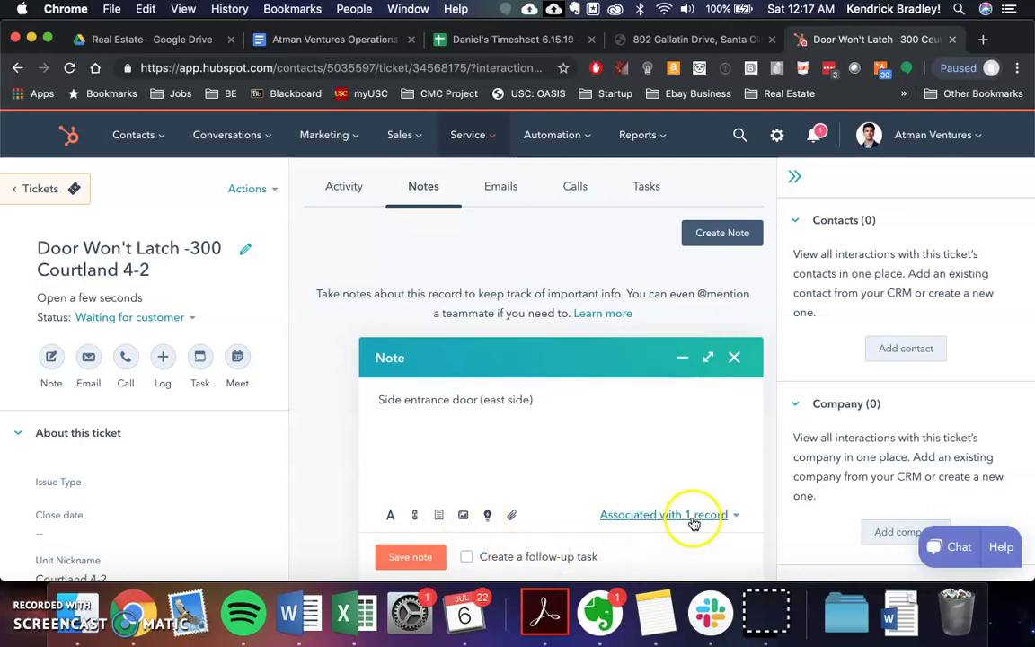
- Save the note without a follow-up task, then open its text for editing and save it again
left_click(429, 555)
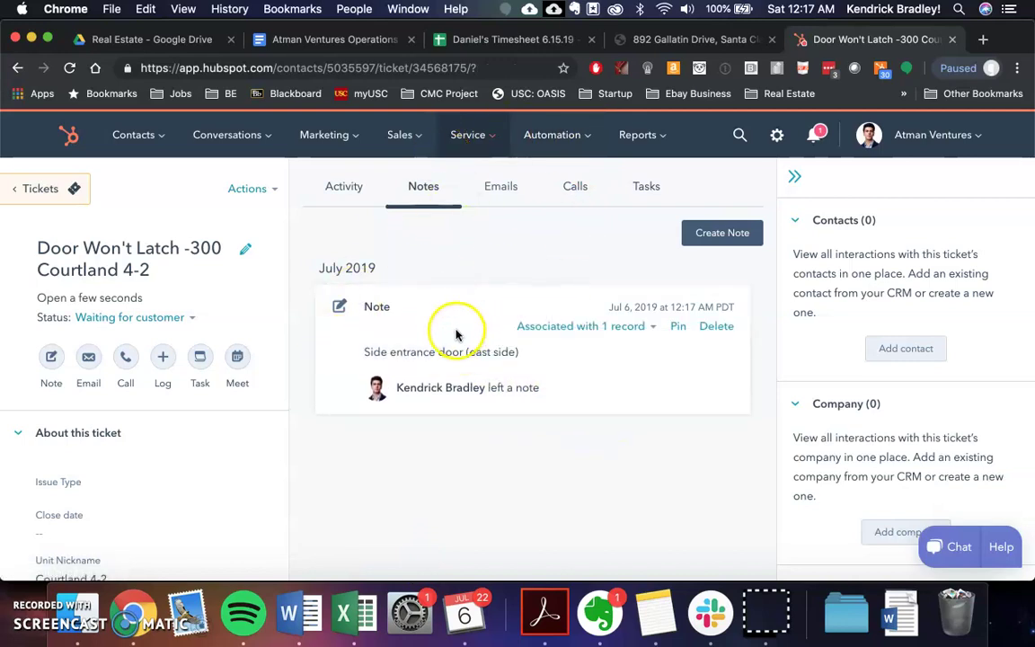
left_click(446, 357)
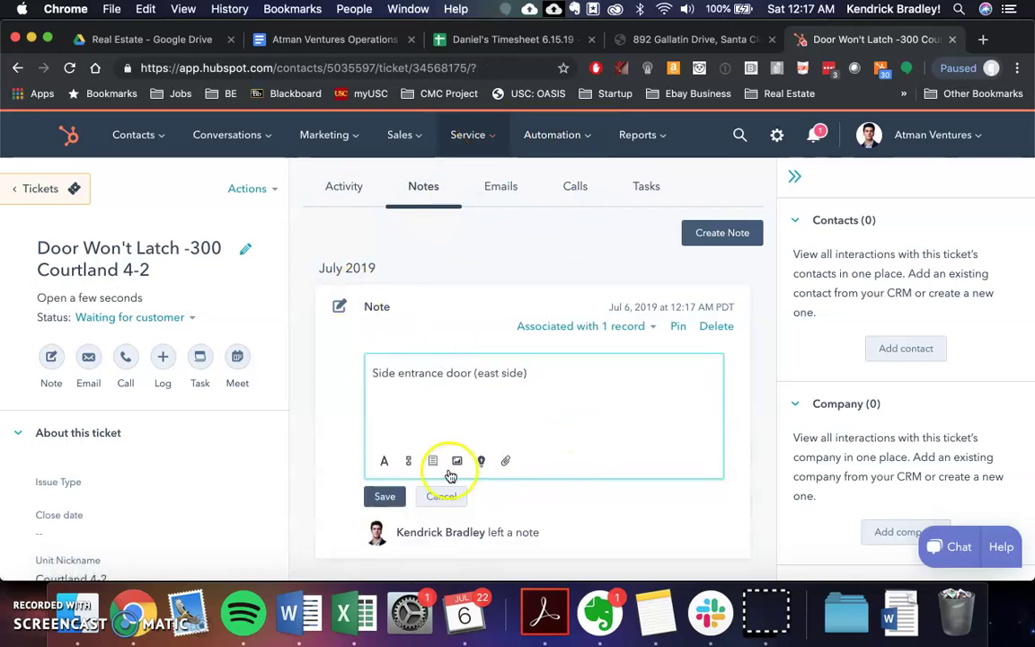
left_click(388, 497)
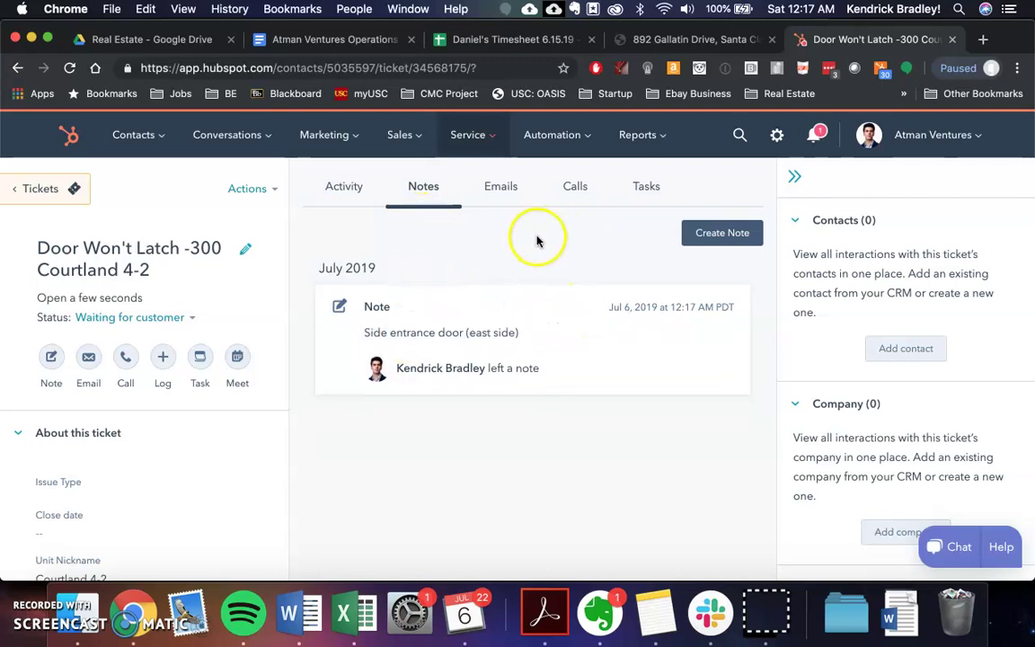
- Return to the tickets board and move the Door Won't Latch ticket from Waiting for customer to Waiting on us
left_click(485, 143)
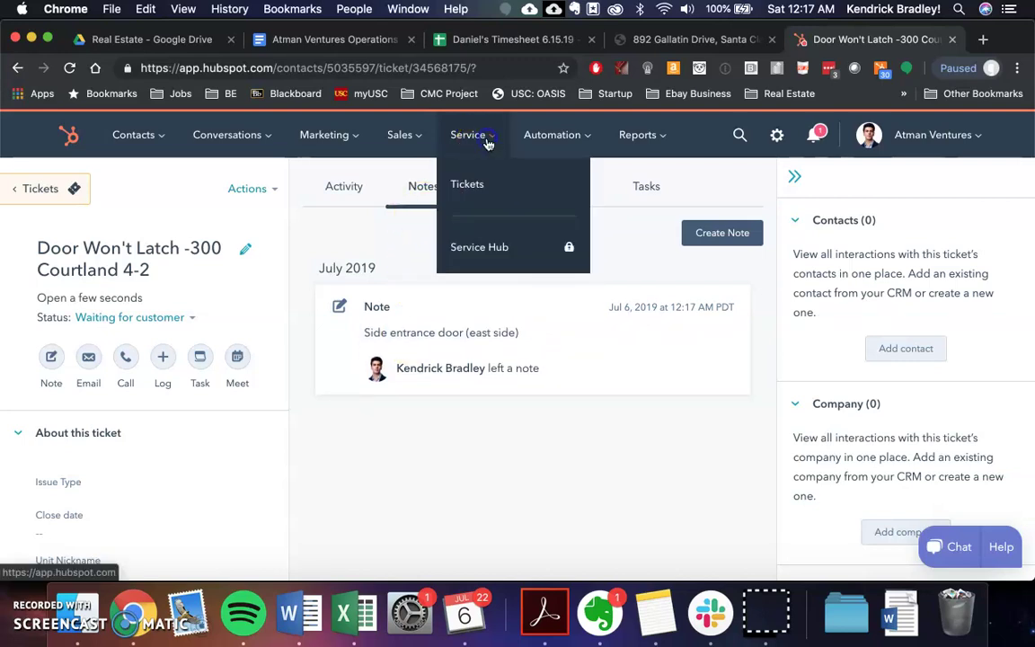
left_click(514, 187)
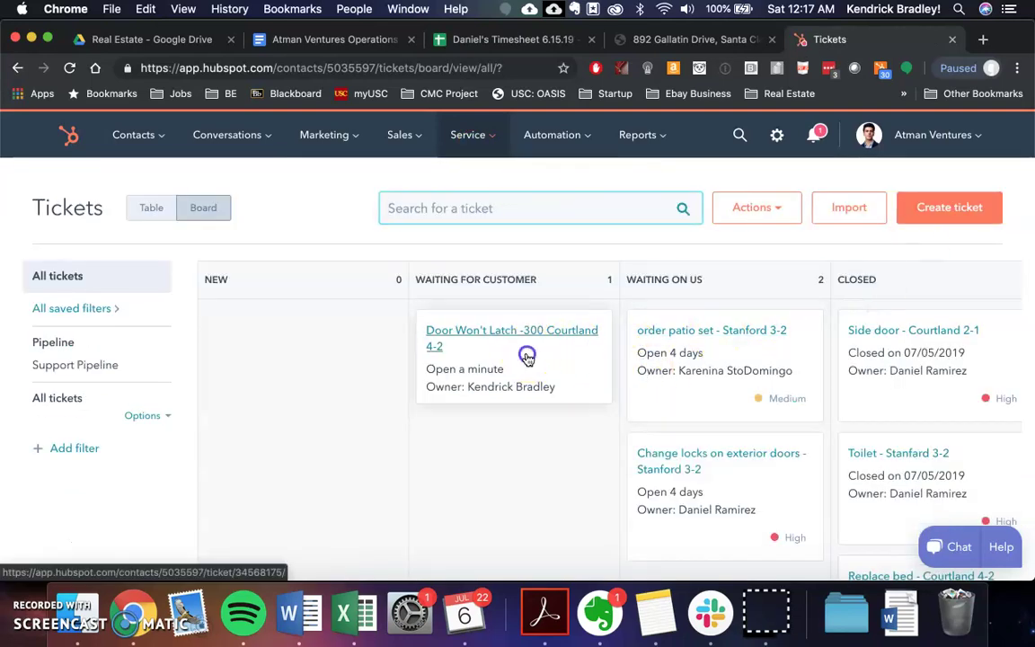
mouse_move(697, 352)
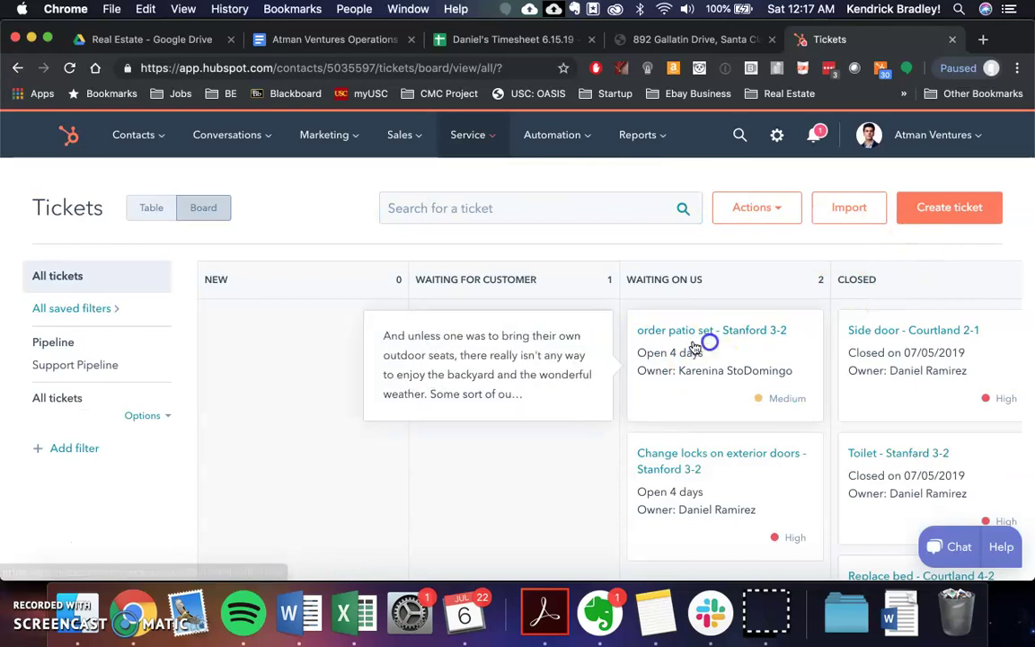
left_click_drag(513, 363, 706, 402)
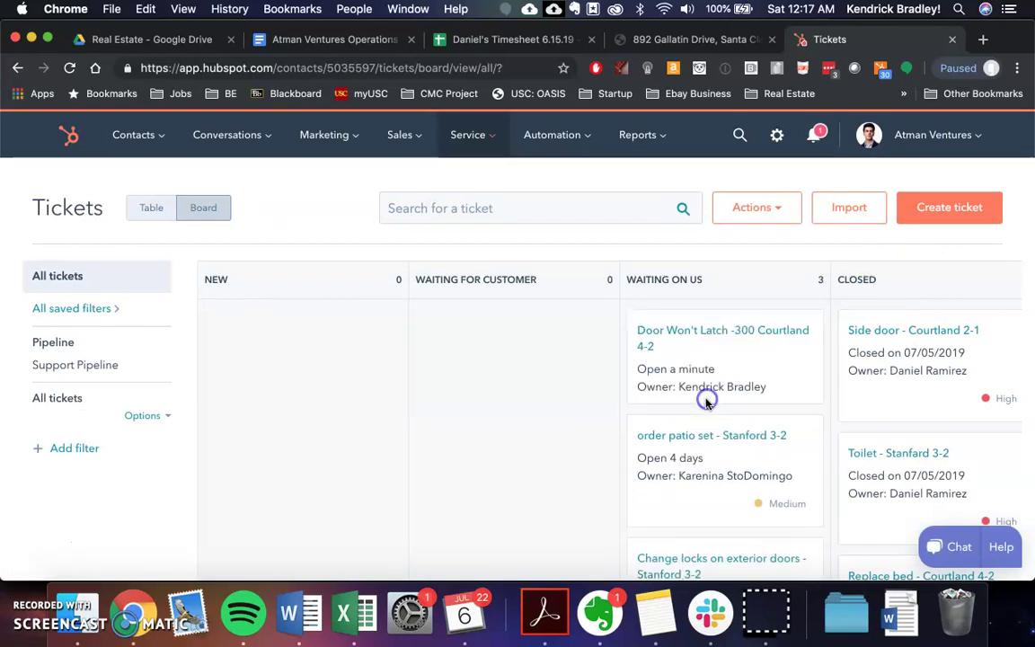
- Open the Door Won't Latch ticket from the Waiting on us column and review its status change and note
scroll(581, 346, "right", 3)
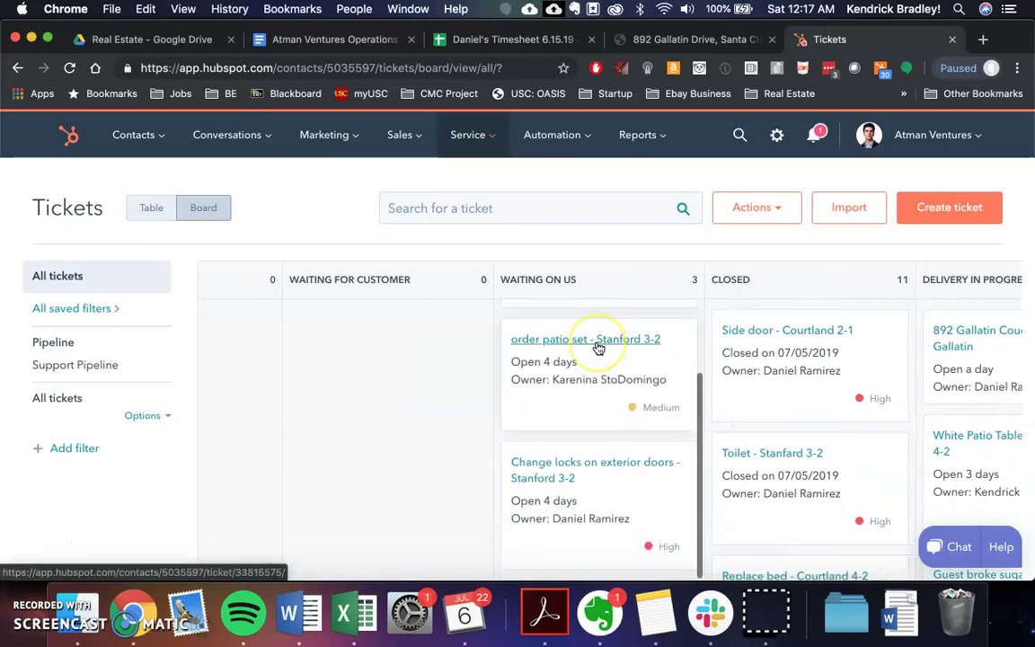
left_click(647, 359)
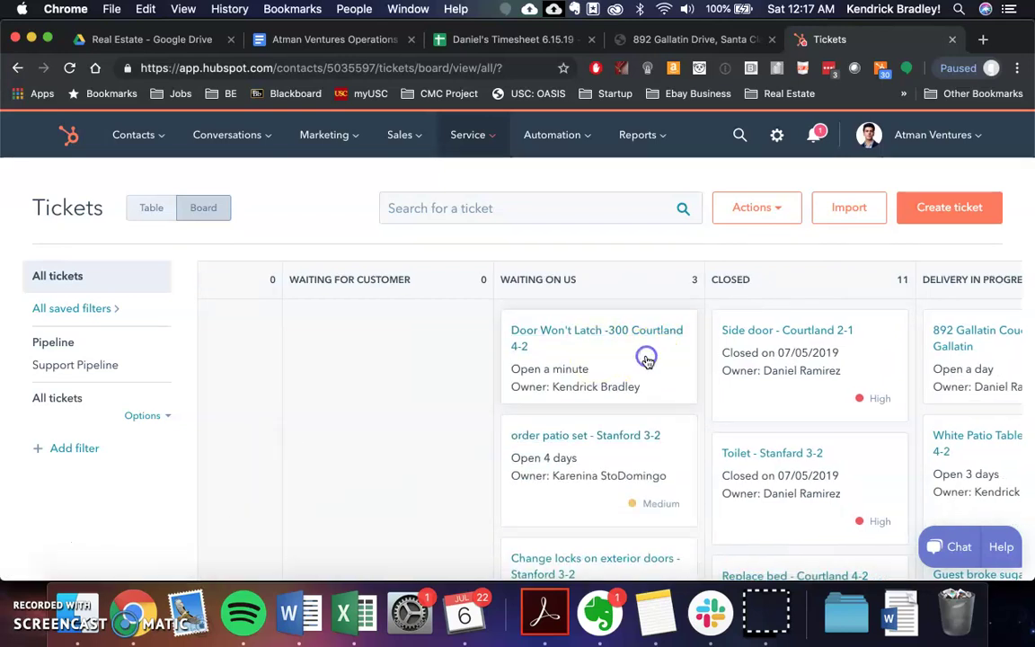
left_click(609, 339)
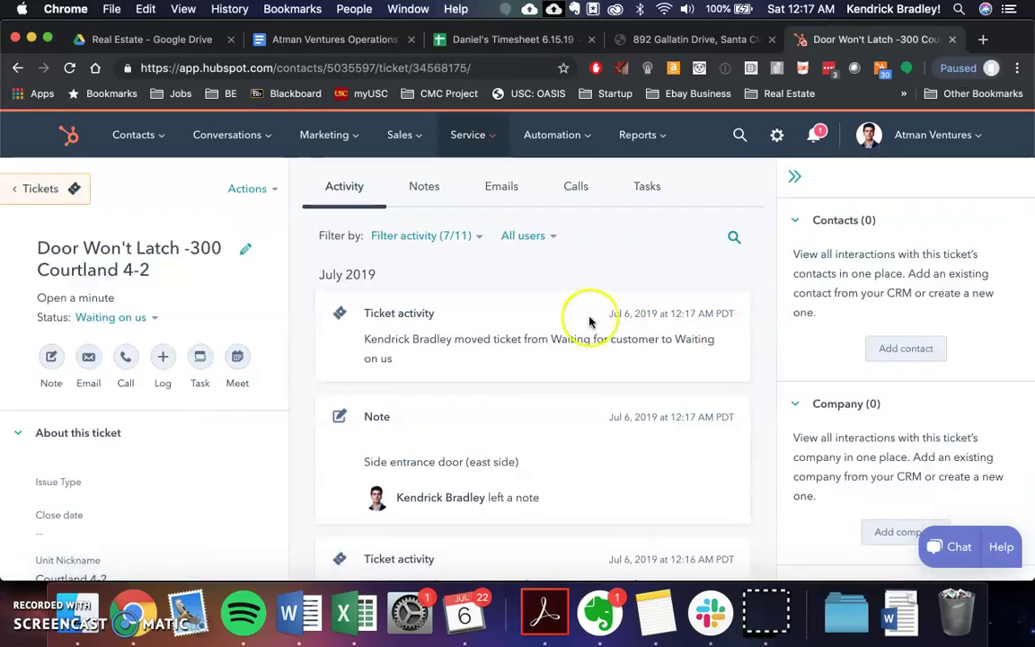
scroll(584, 322, "down", 3)
scroll(584, 321, "up", 3)
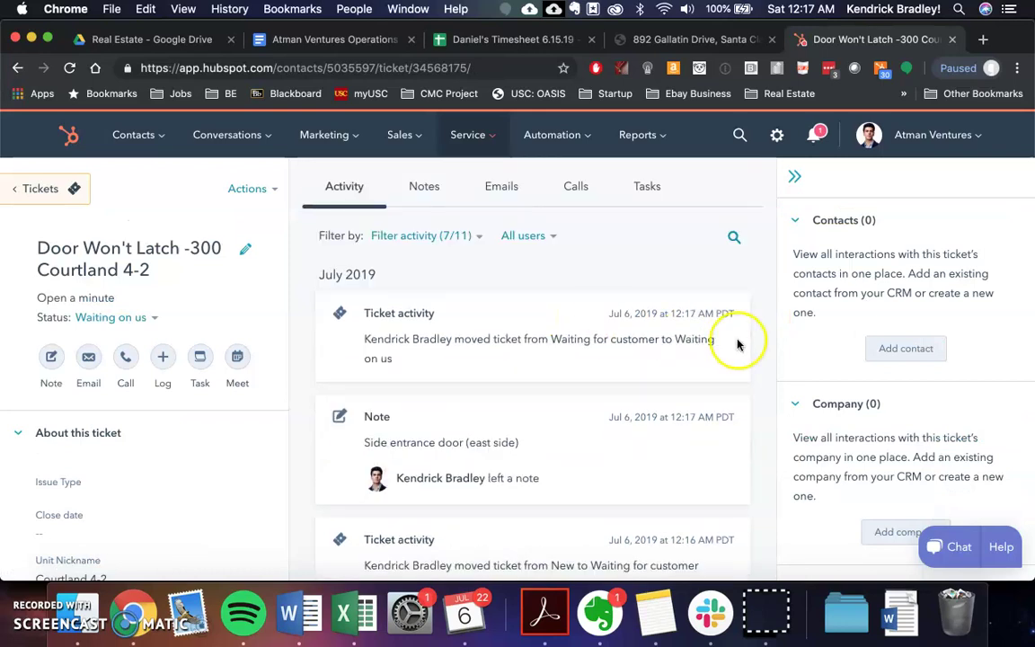
mouse_move(416, 455)
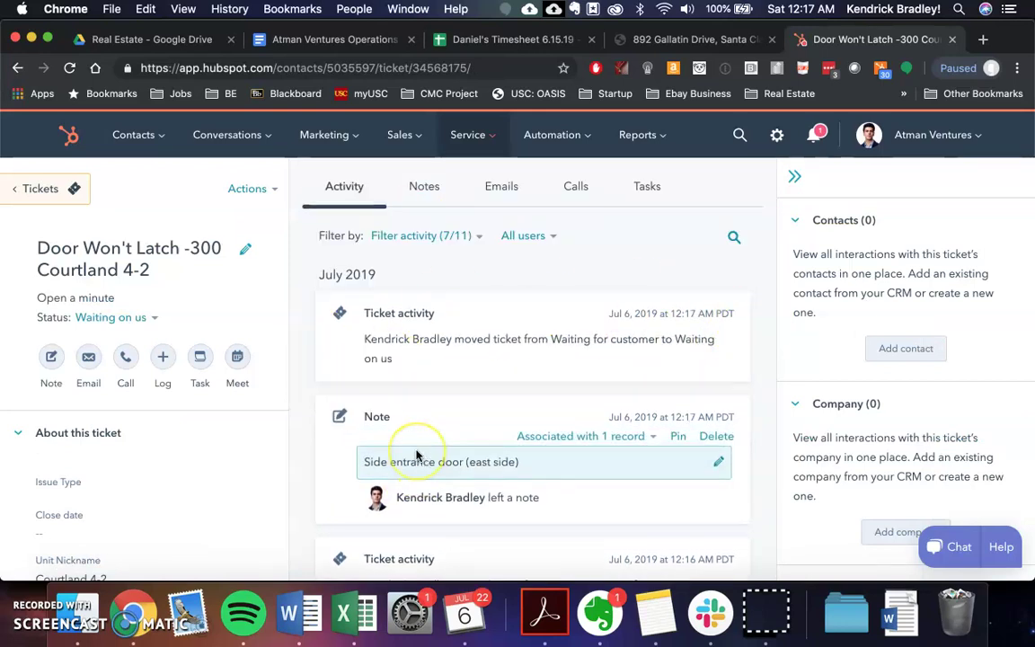
- Go back to the tickets board and reopen the Door Won't Latch ticket to check its activity history
left_click(34, 191)
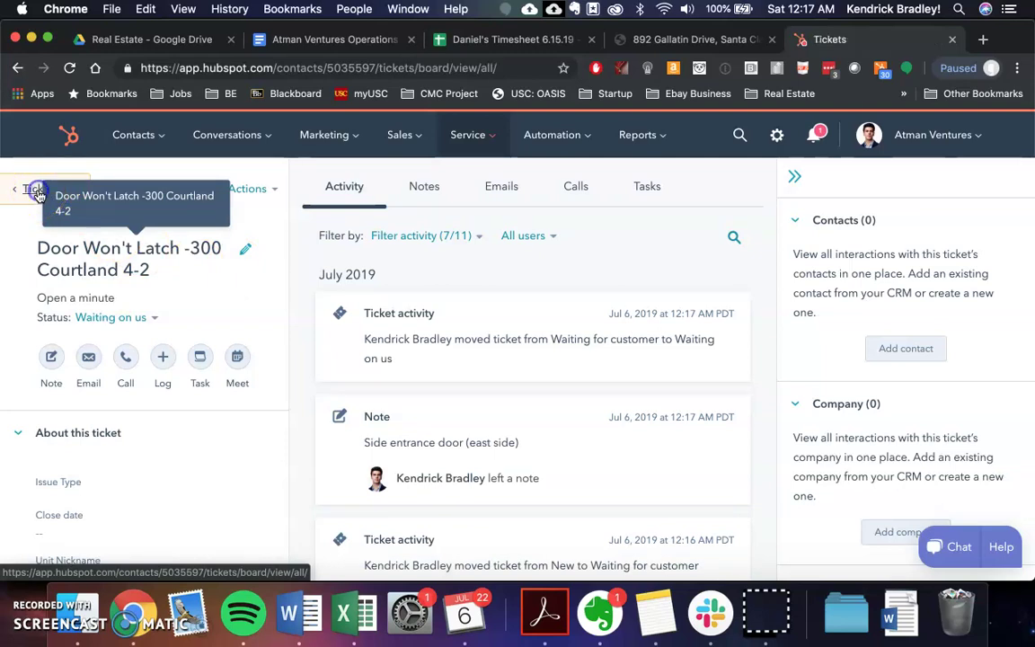
scroll(787, 358, "right", 2)
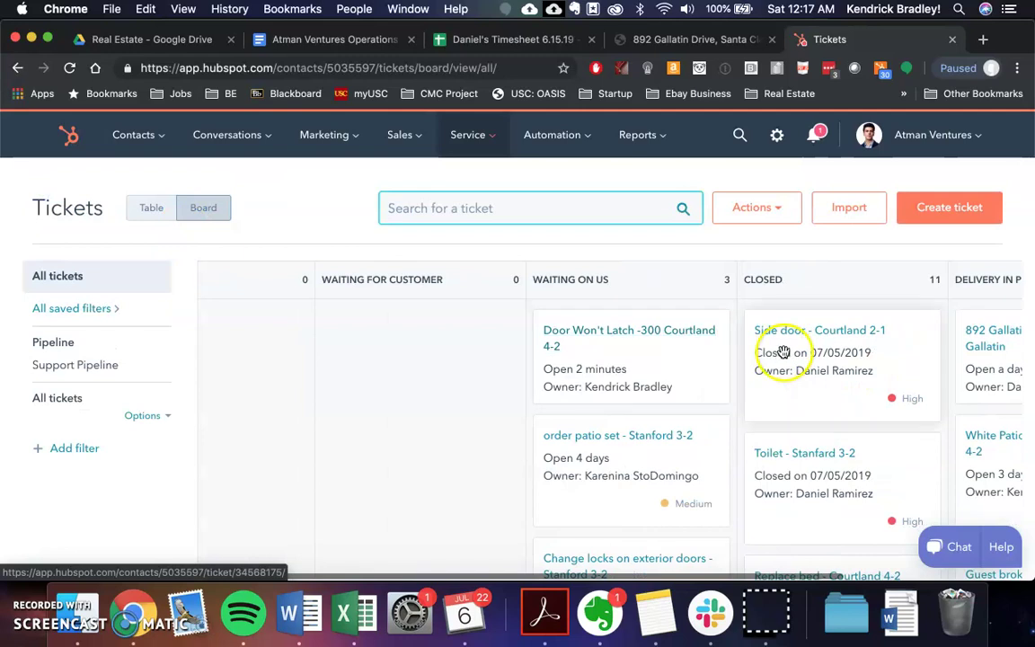
left_click(674, 344)
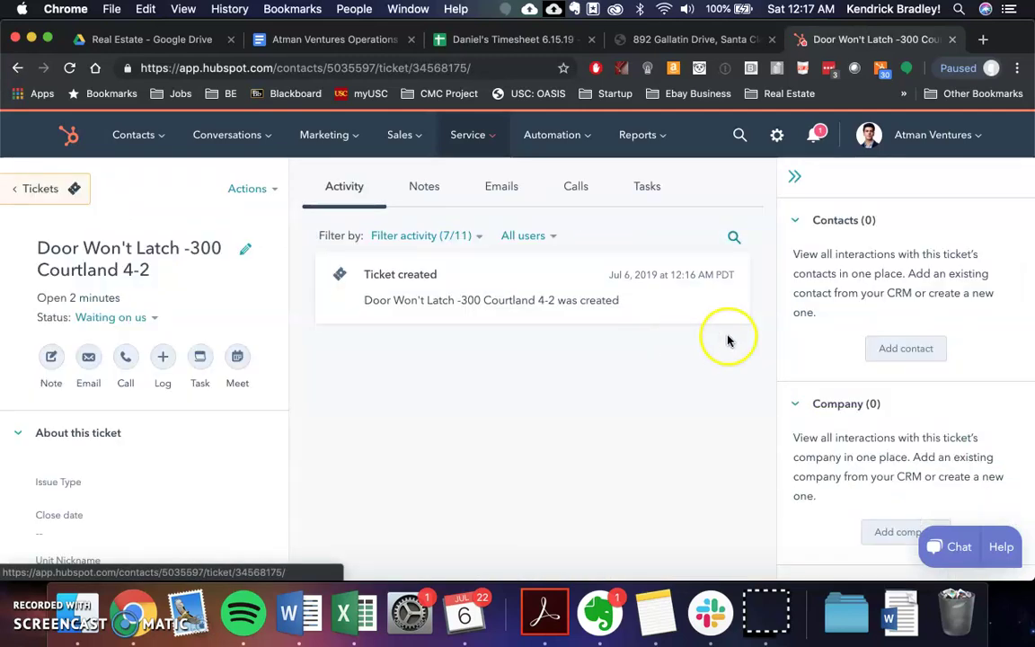
scroll(619, 360, "down", 1)
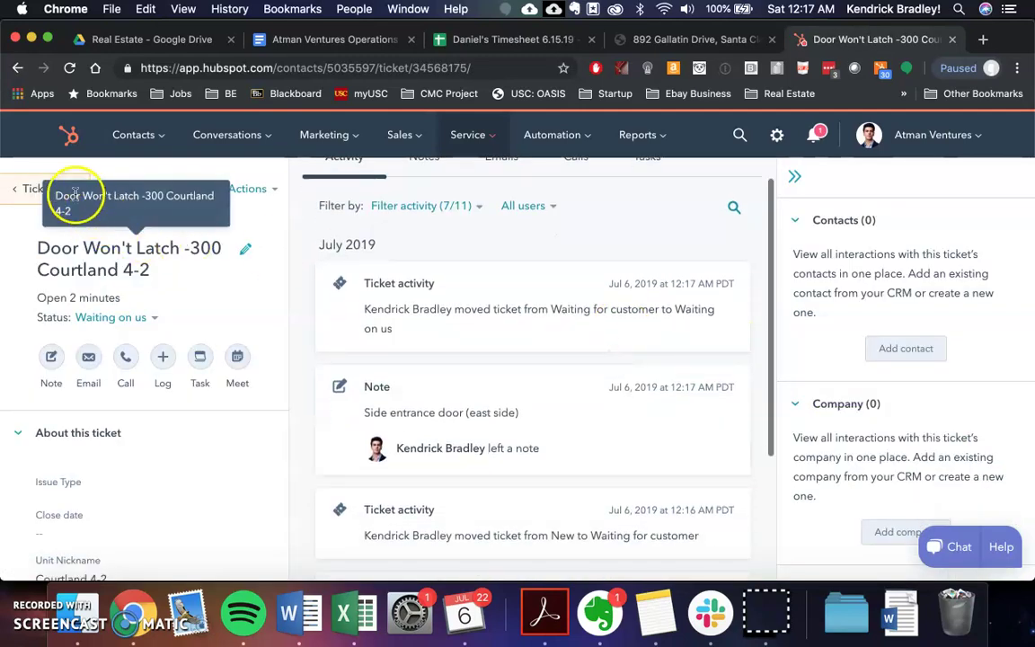
- Look across the board's columns through Closed and Delivery in Progress, then open the Door Won't Latch ticket
left_click(30, 191)
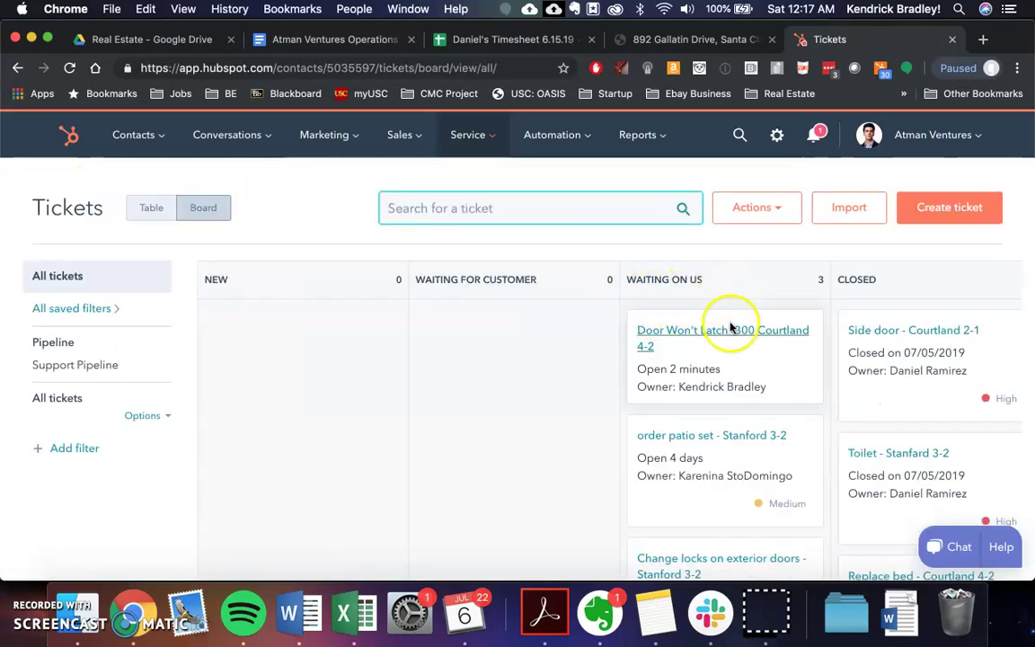
scroll(730, 325, "down", 2)
scroll(741, 482, "up", 2)
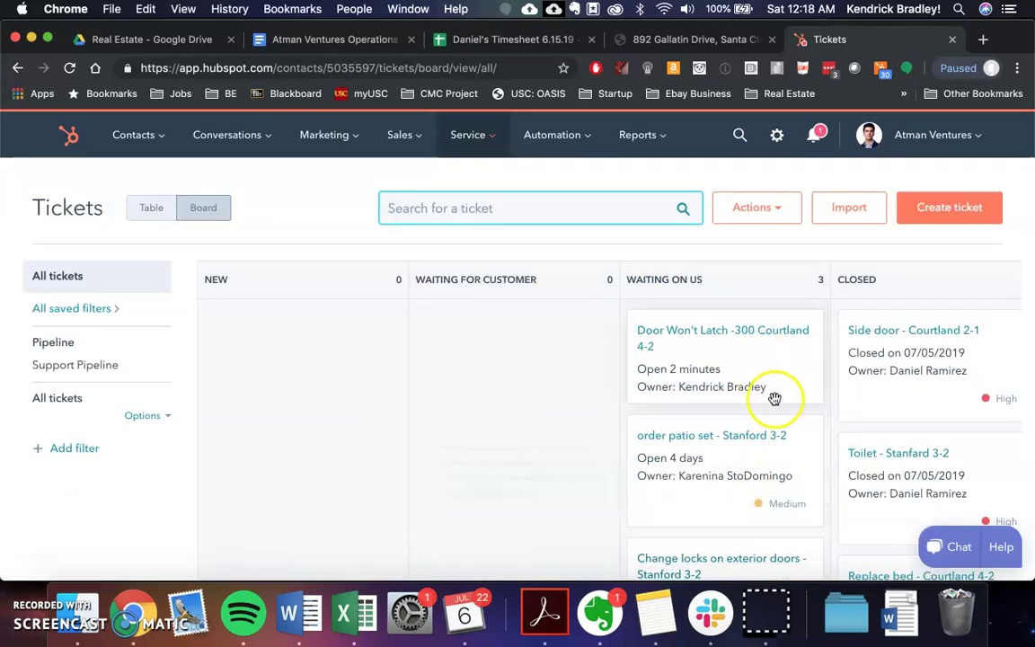
scroll(797, 387, "right", 5)
scroll(797, 388, "right", 3)
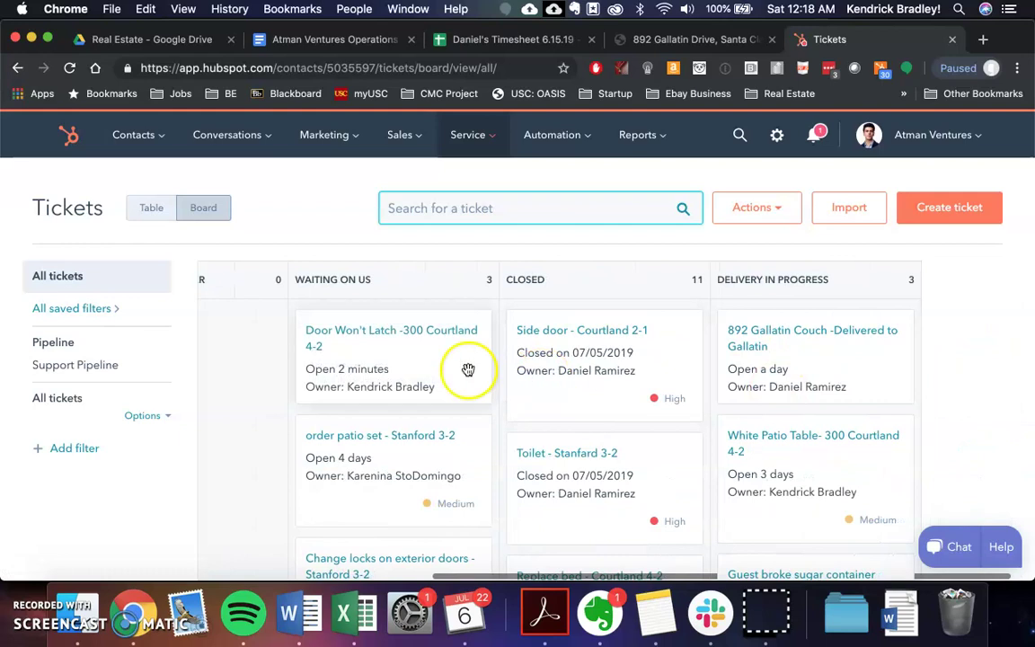
left_click(407, 338)
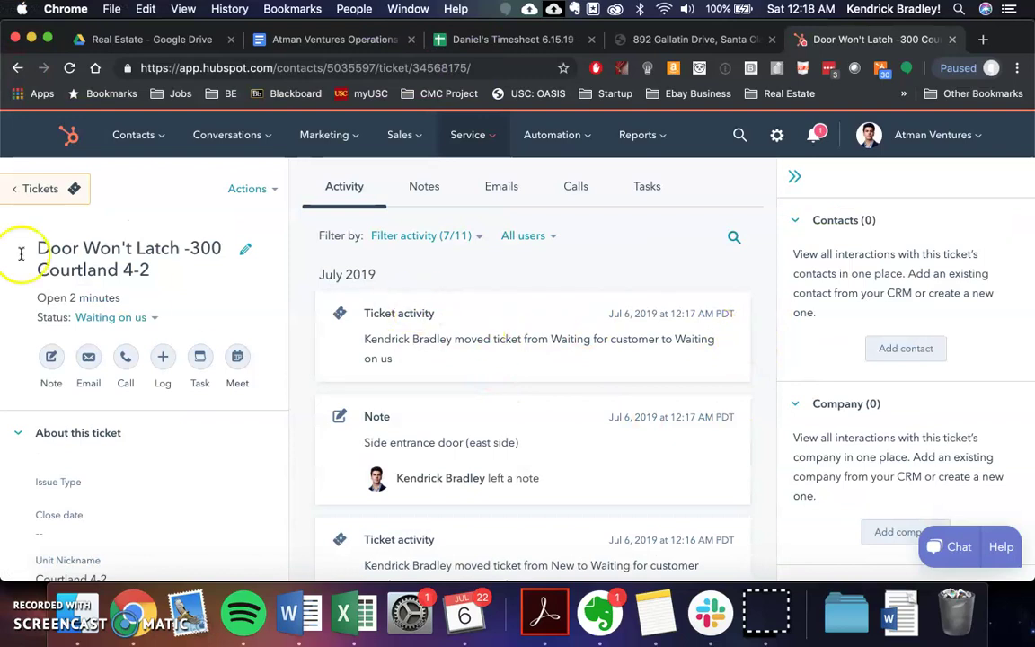
- Go back to the tickets board, then reopen the Door Won't Latch ticket and review its activity history
left_click(29, 190)
scroll(584, 364, "right", 5)
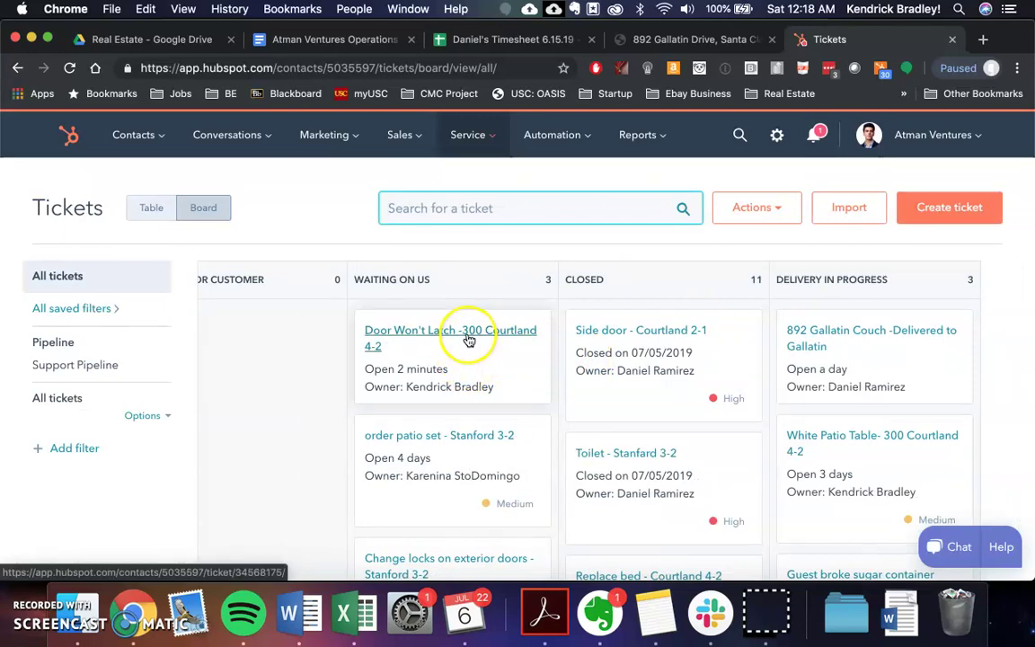
left_click(462, 340)
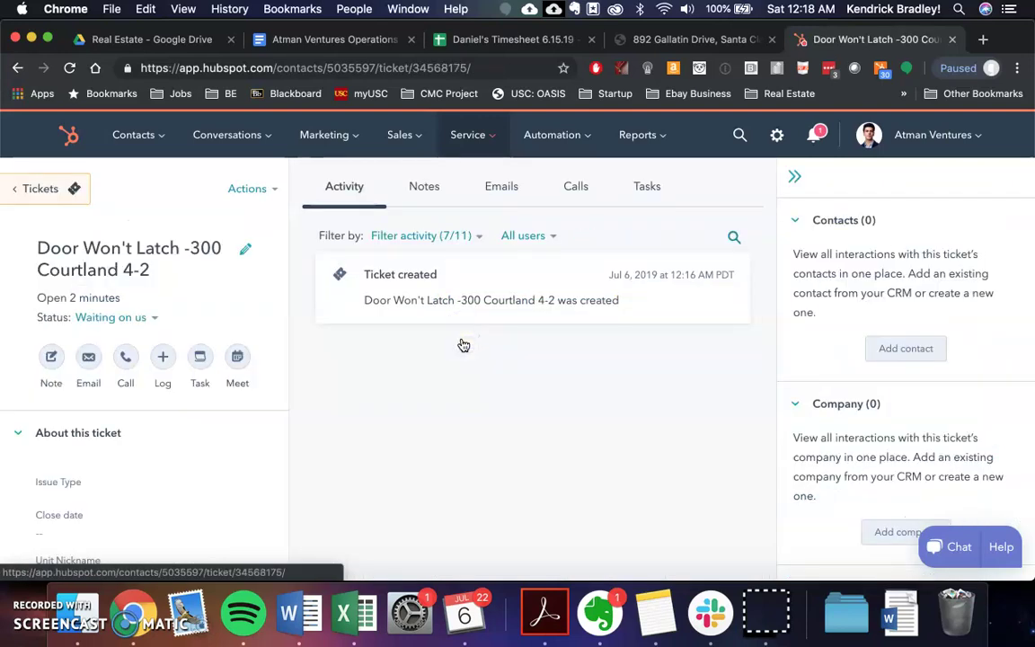
scroll(521, 295, "down", 3)
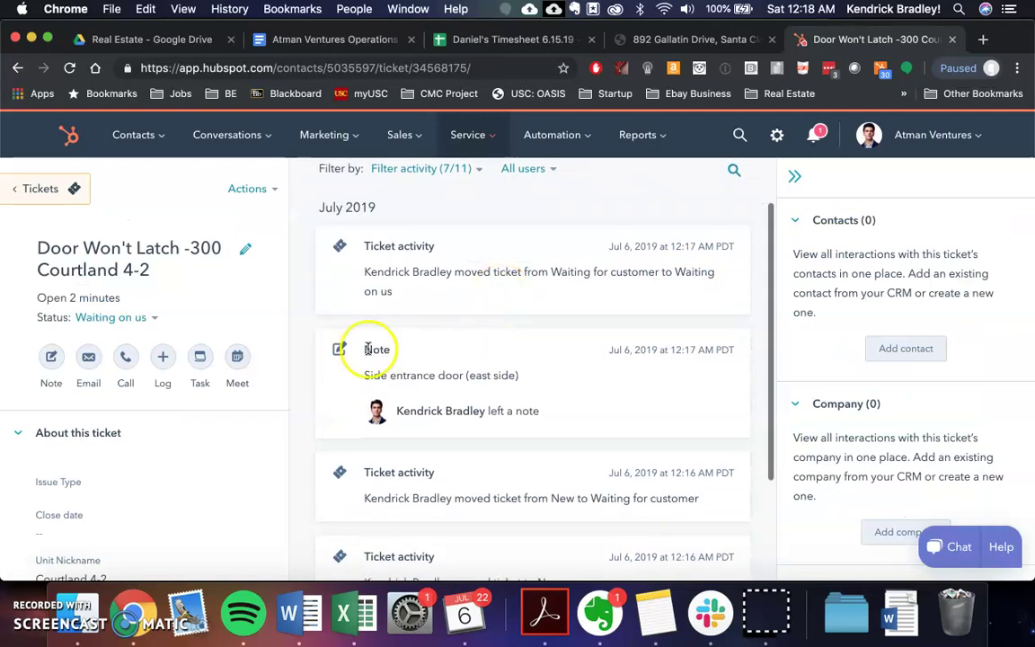
- Start a new task on the Door Won't Latch ticket titled "Install New Door Knob"
left_click(200, 360)
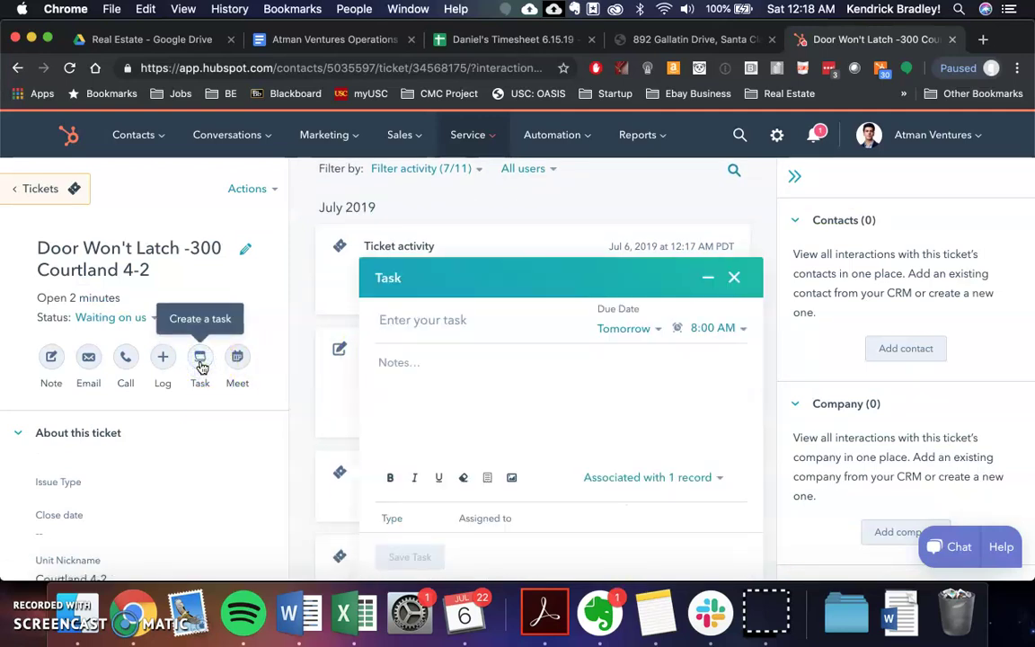
type("S")
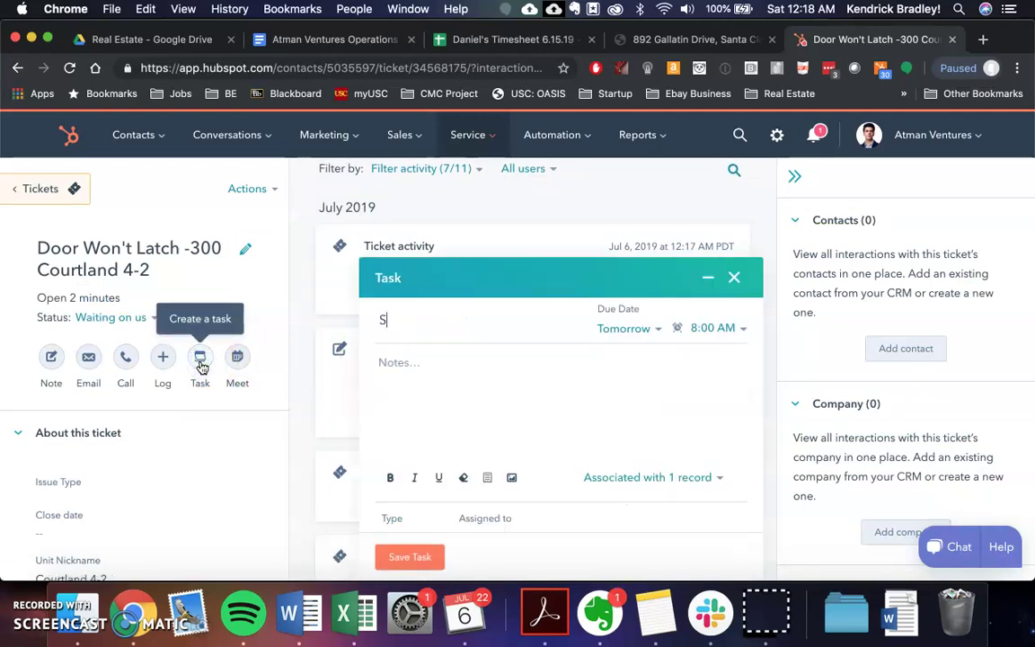
type("et")
key("BackSpace")
key("BackSpace")
key("BackSpace")
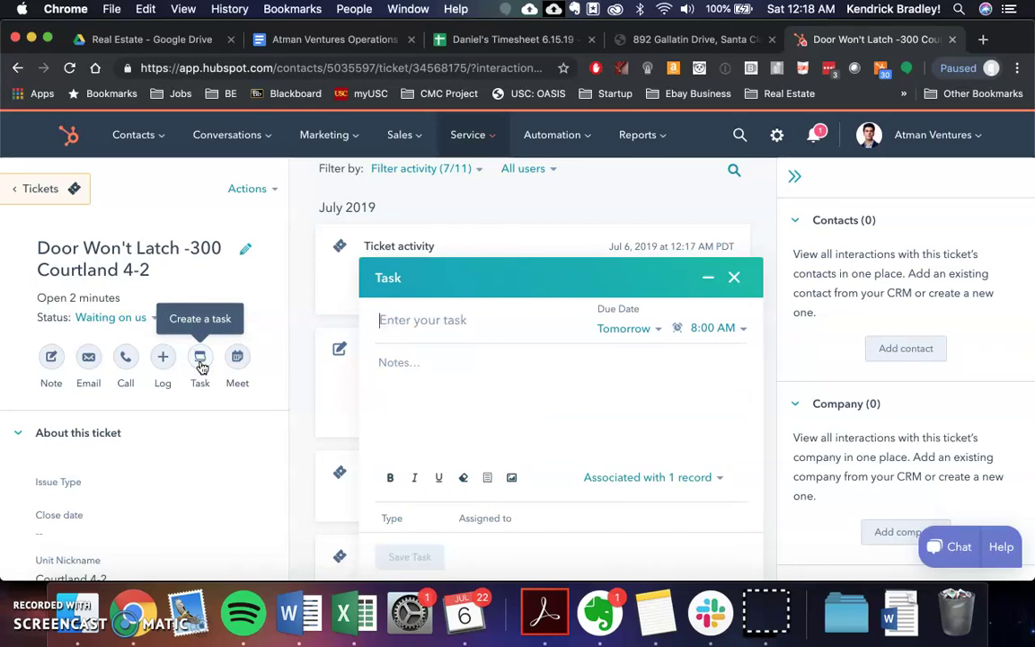
type("Install New Door Knob")
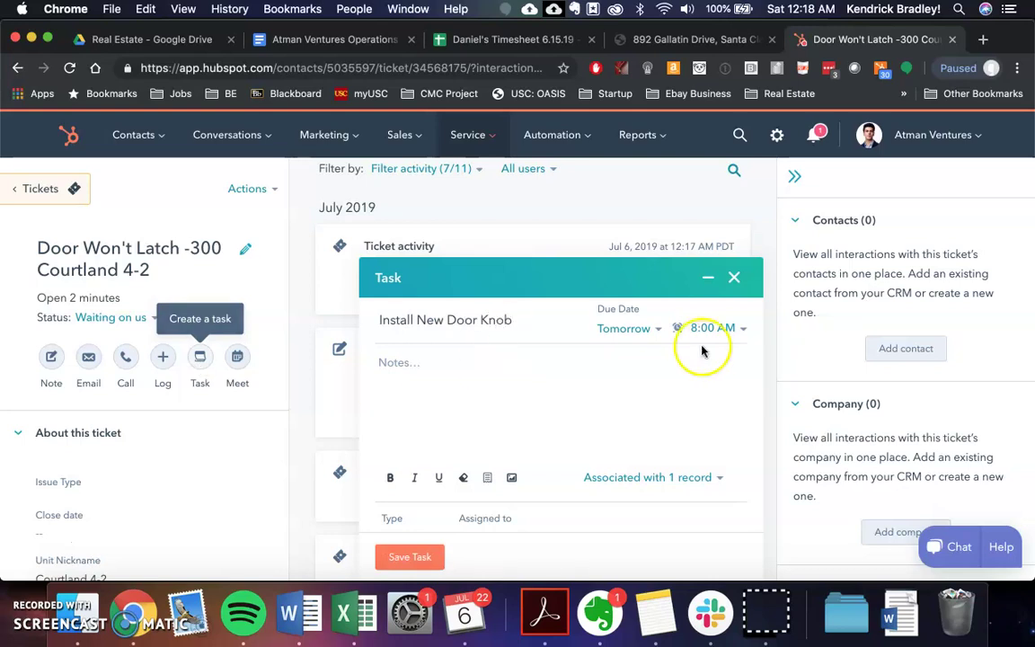
- Look through the due date choices offered for the new task without changing the date
left_click(420, 519)
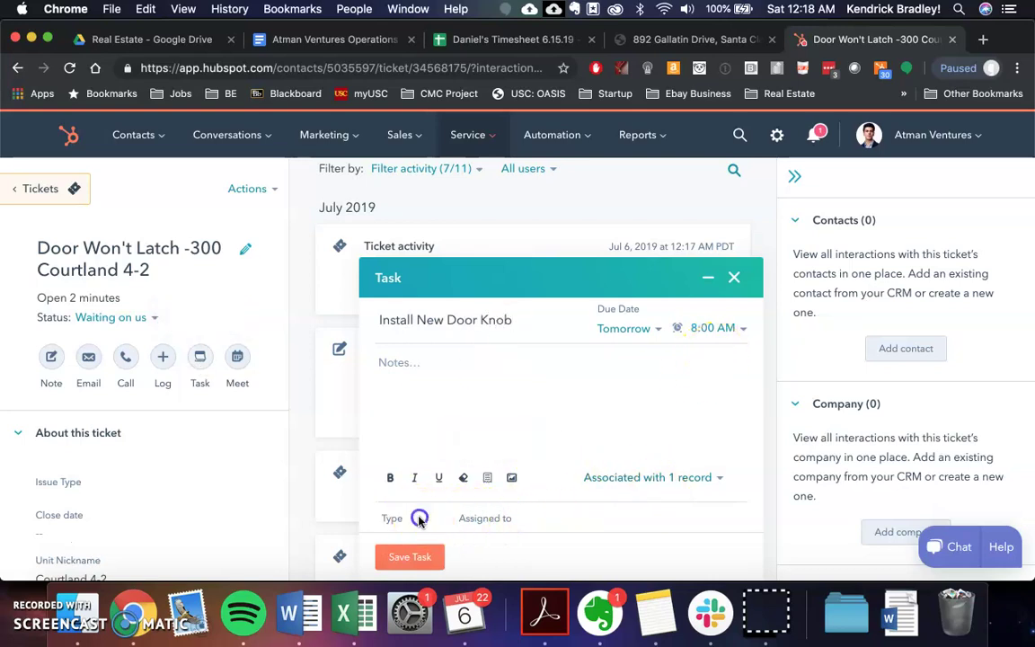
left_click(640, 329)
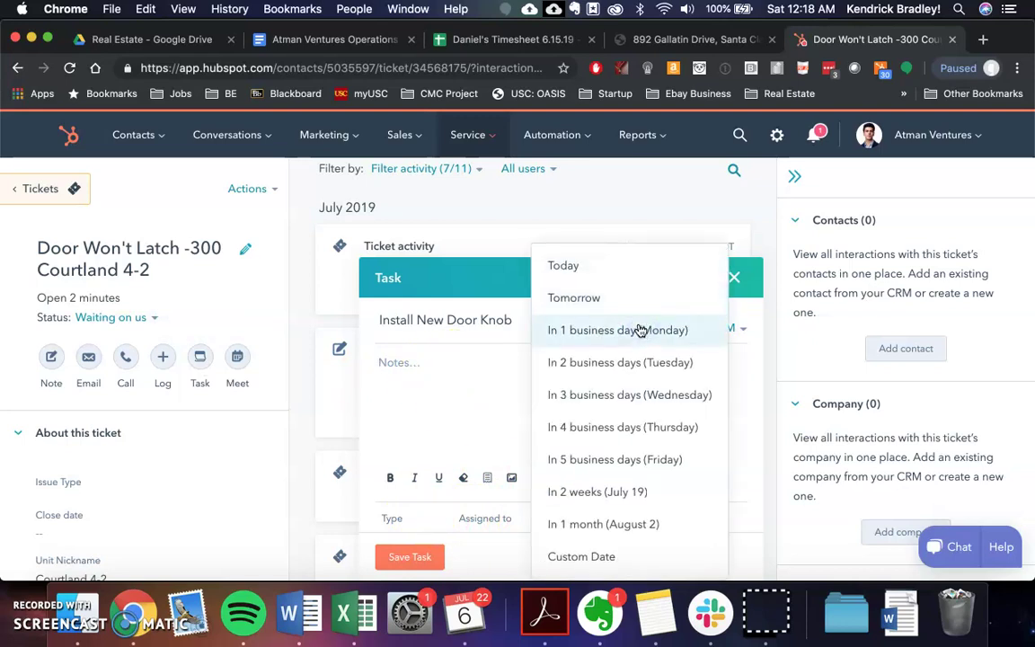
left_click(480, 377)
left_click(505, 515)
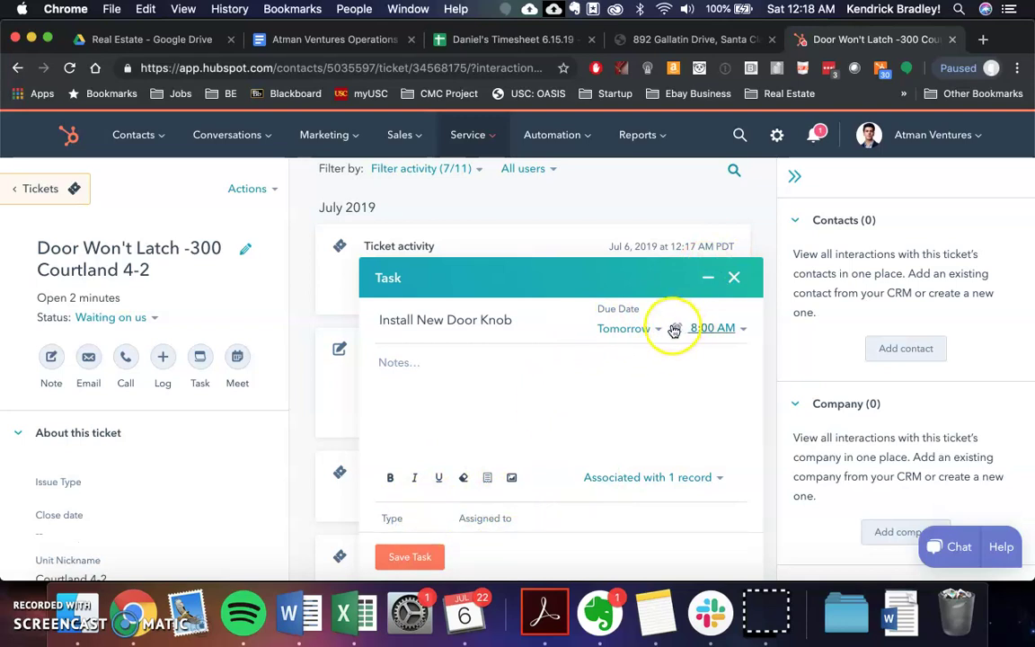
- Remove the Door Won't Latch ticket from the task's associated records and associate it again
left_click(683, 485)
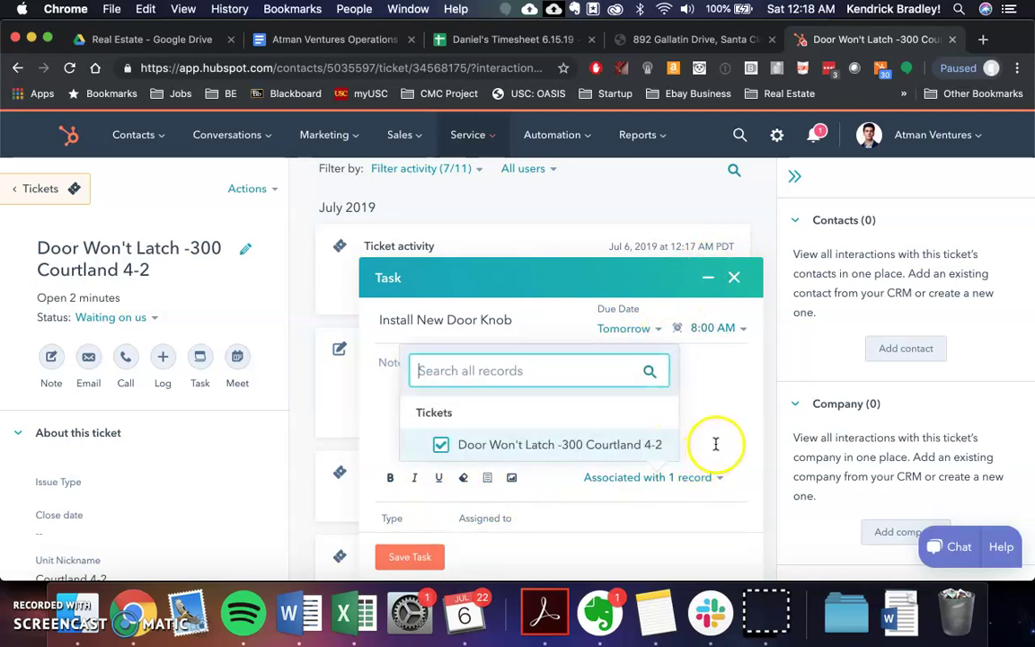
left_click(437, 447)
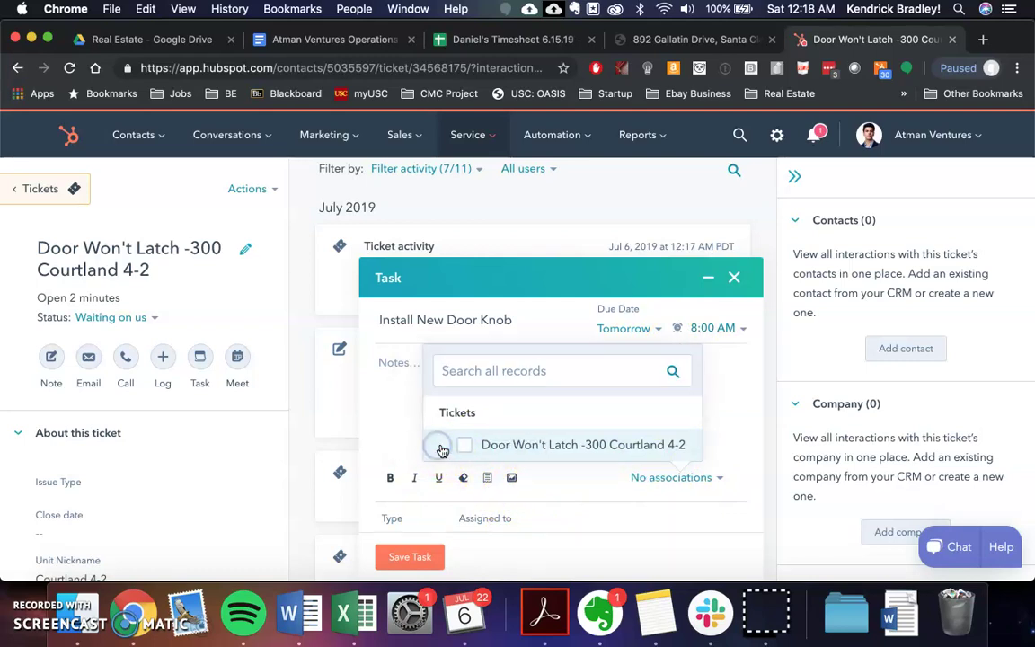
left_click(534, 447)
left_click(720, 400)
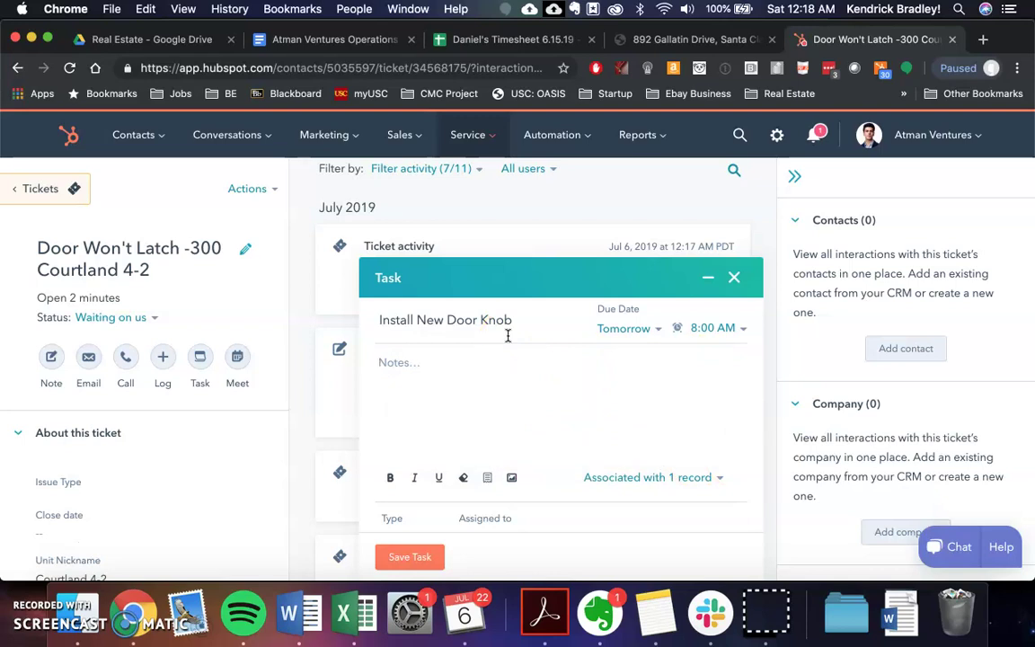
- Check the task type options and assign the task to the first team member in the assignee list
left_click(470, 518)
left_click(401, 520)
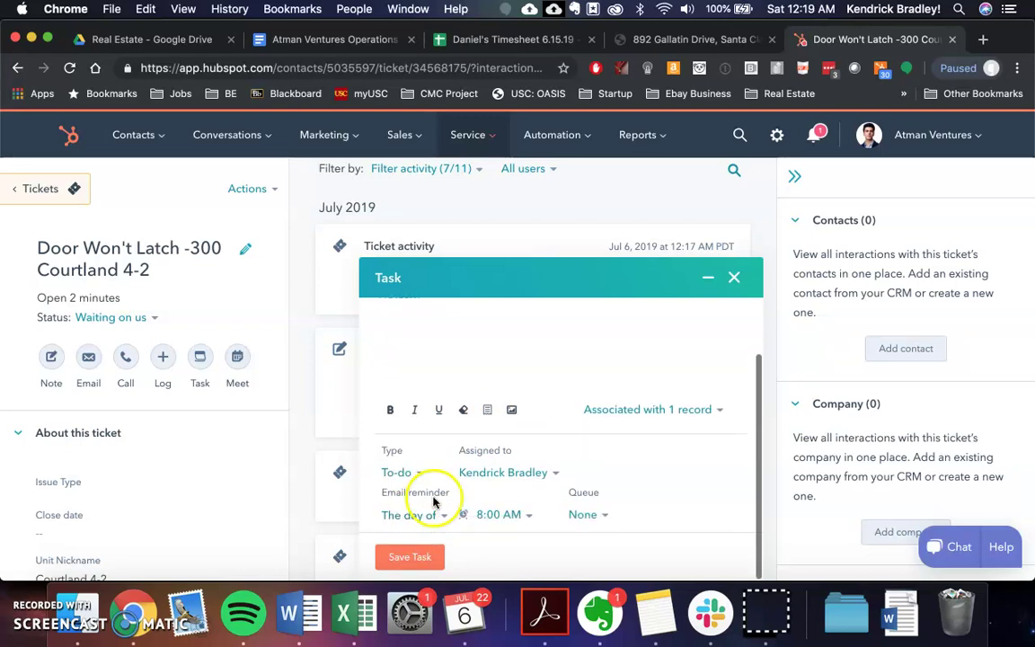
left_click(405, 473)
left_click(407, 478)
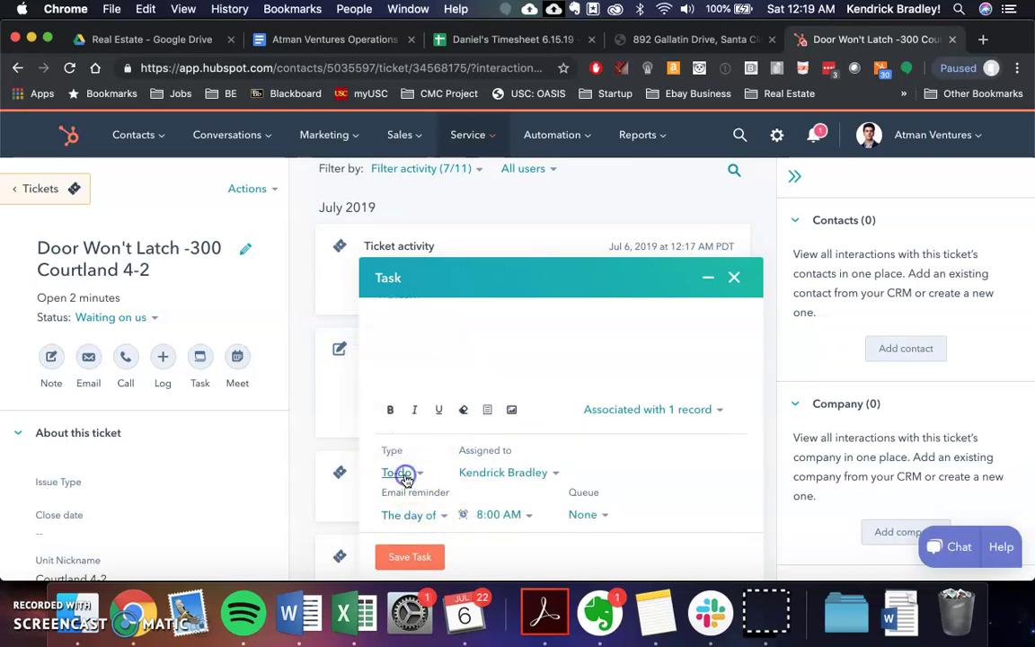
left_click(406, 477)
left_click(493, 473)
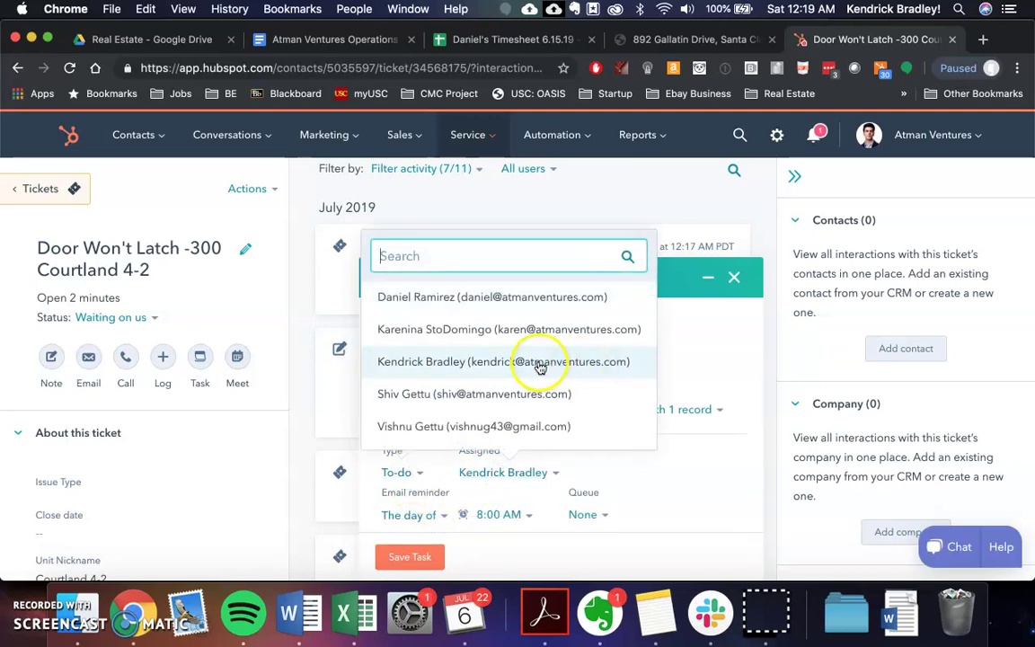
left_click(514, 311)
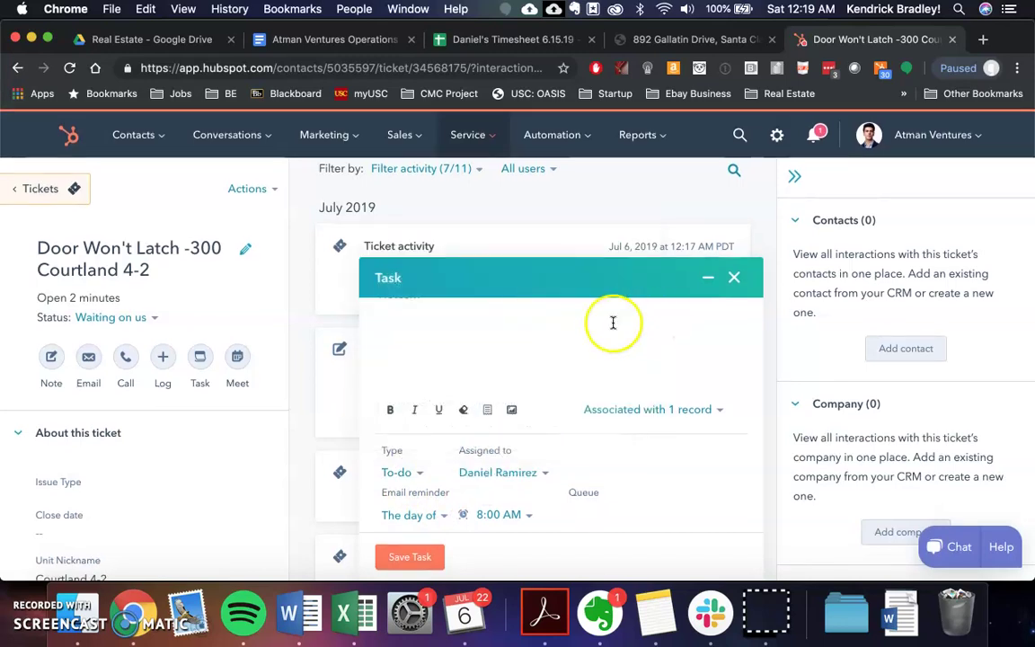
- Enter the task note "Install new door knob after 11am once guest checks out"
left_click(529, 323)
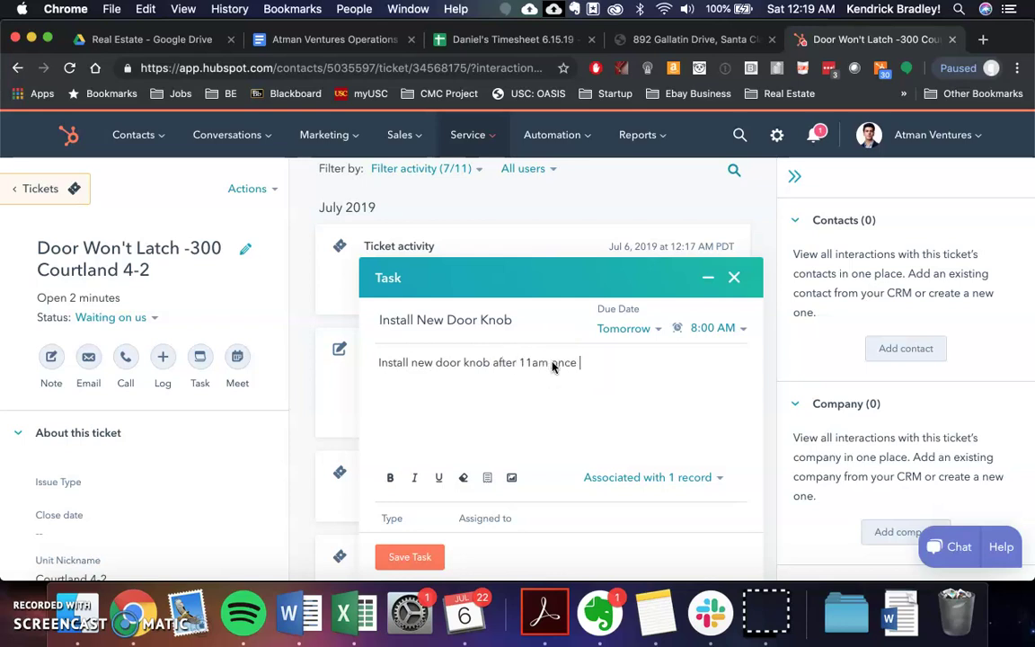
type("guest chec")
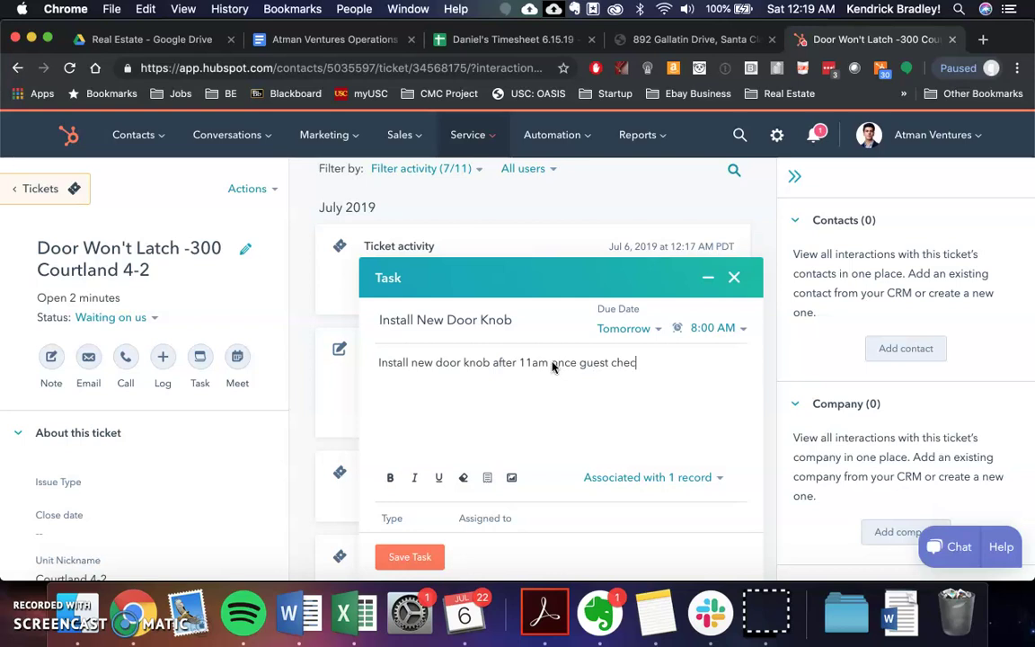
type("ks out")
- Set the task's due date to In 3 business days (Wednesday)
scroll(617, 416, "down", 3)
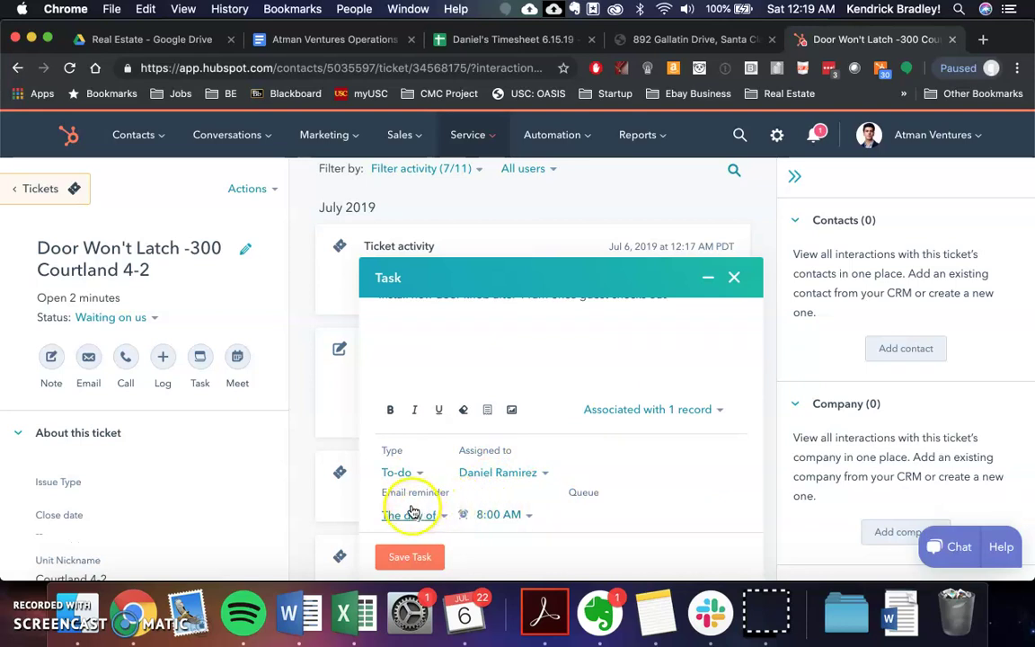
scroll(579, 485, "up", 3)
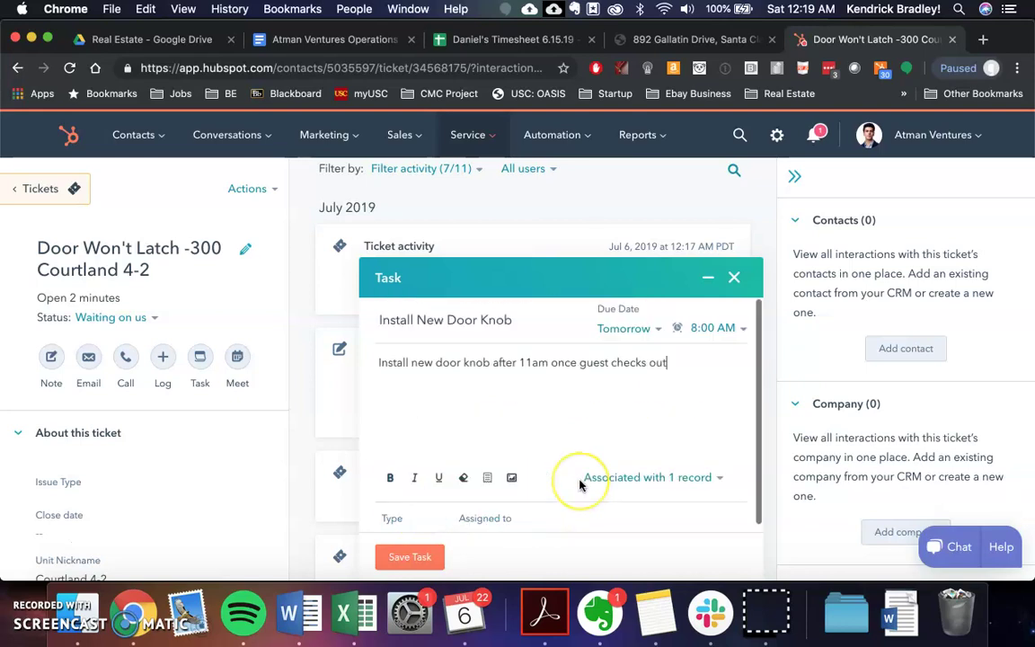
left_click(623, 332)
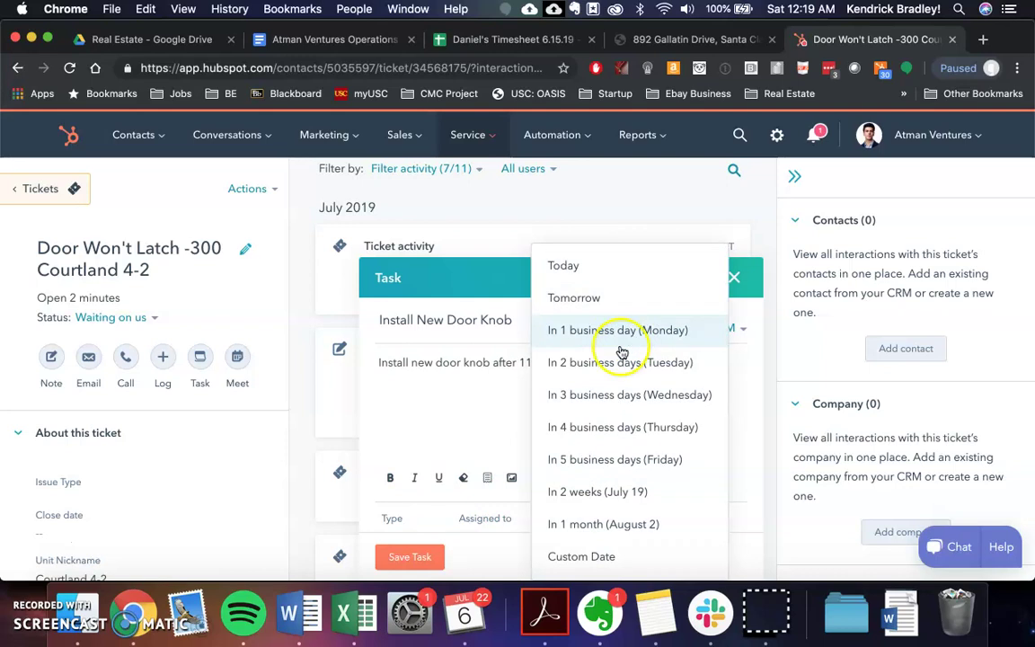
left_click(593, 392)
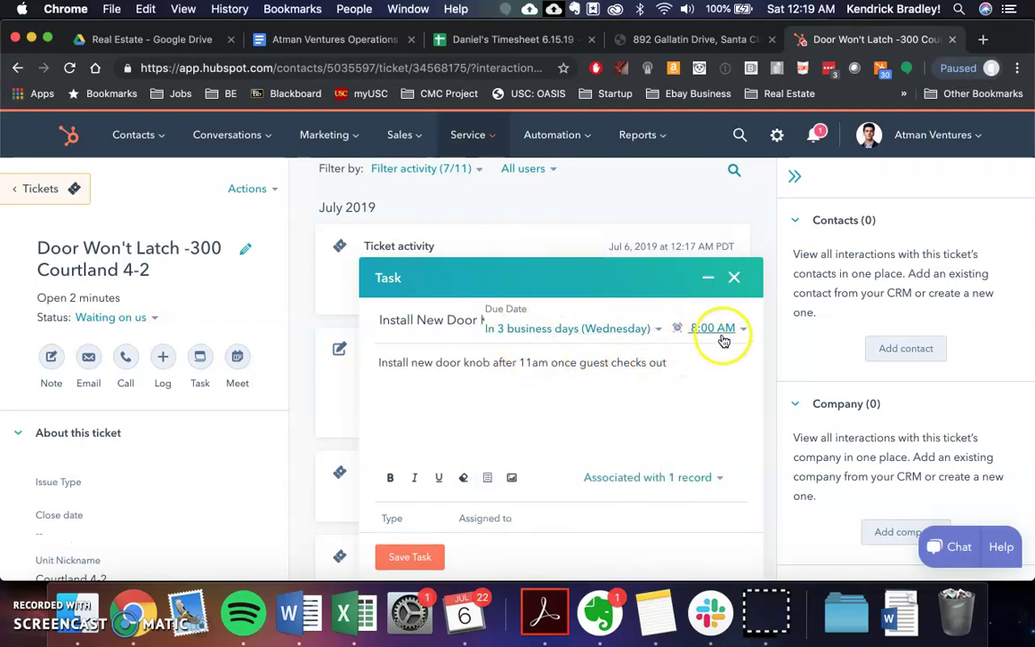
- Set the task's email reminder time to 9:15 AM
scroll(504, 350, "down", 1)
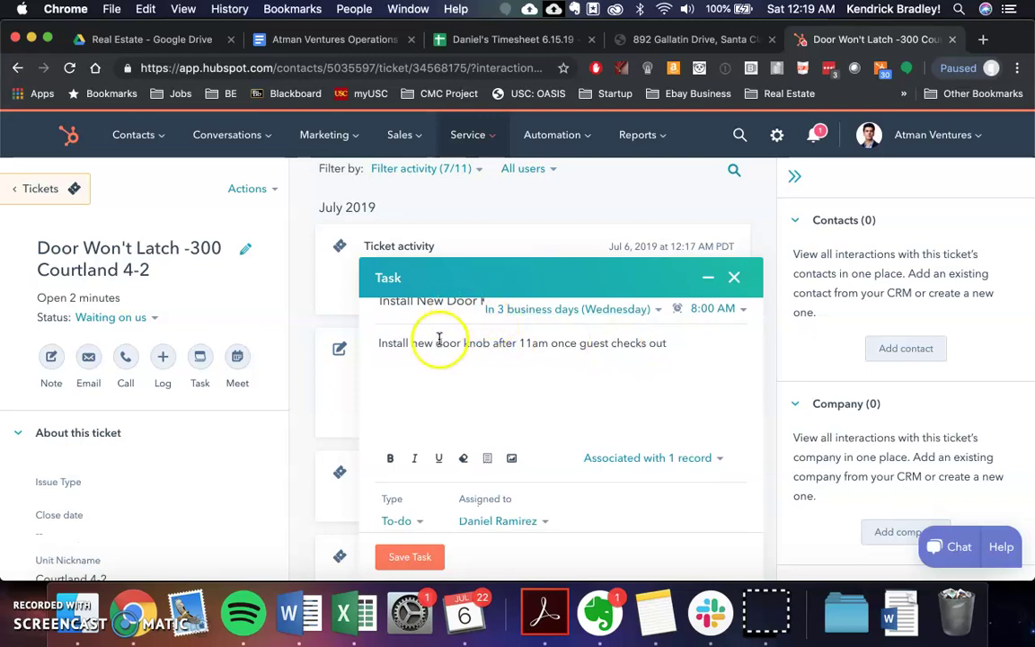
scroll(440, 339, "down", 3)
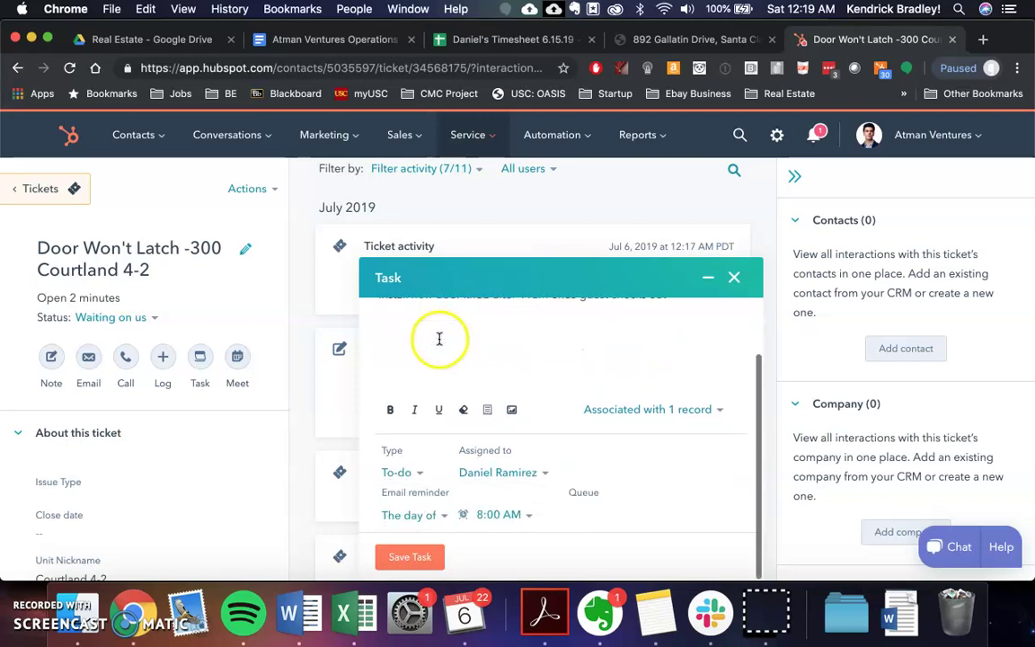
left_click(520, 516)
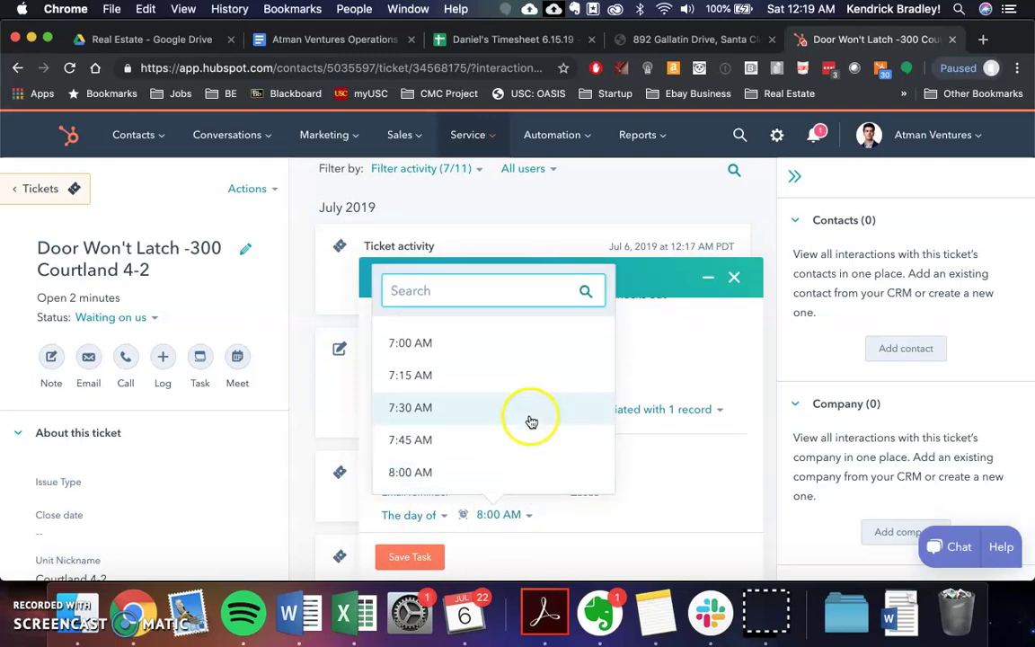
scroll(512, 440, "down", 2)
scroll(494, 461, "down", 2)
left_click(487, 472)
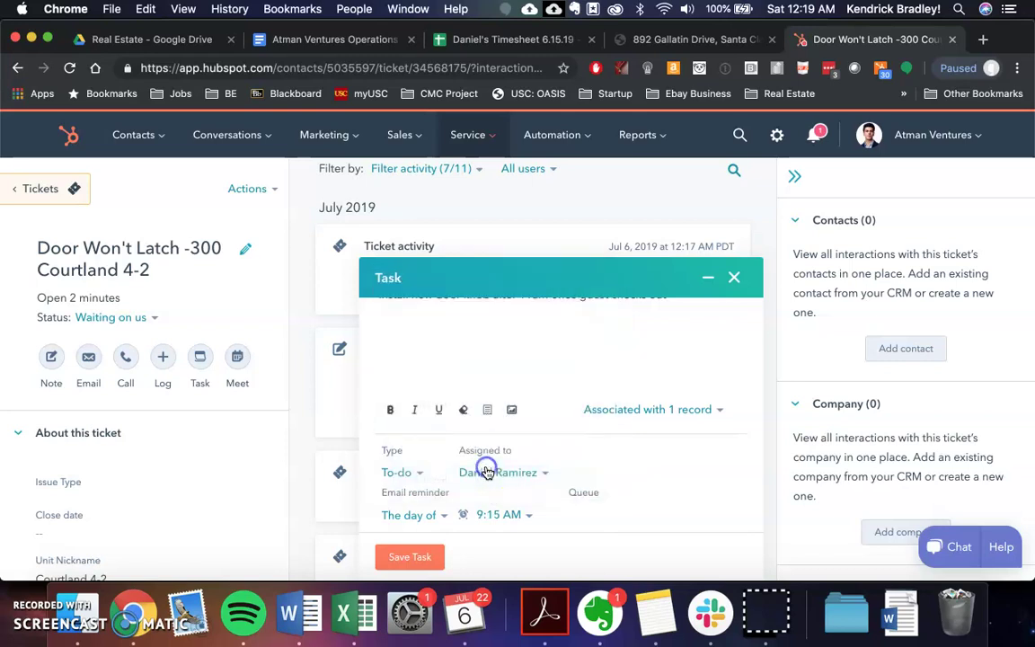
- Review the Install New Door Knob task's note and settings, and save the task to the ticket
scroll(605, 488, "up", 2)
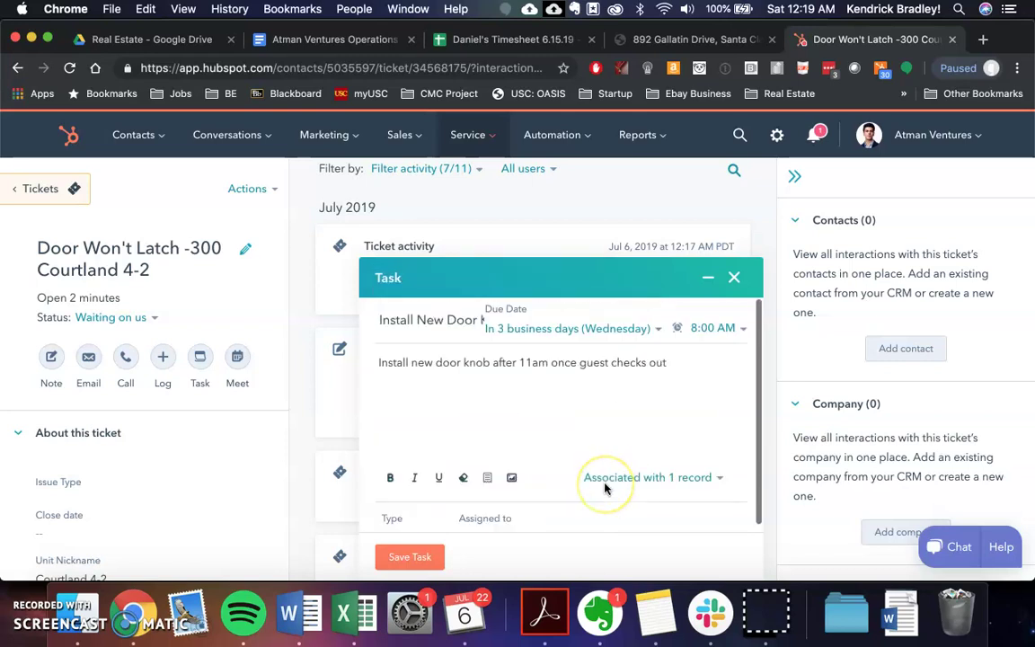
triple_click(542, 364)
left_click(615, 381)
scroll(519, 409, "down", 2)
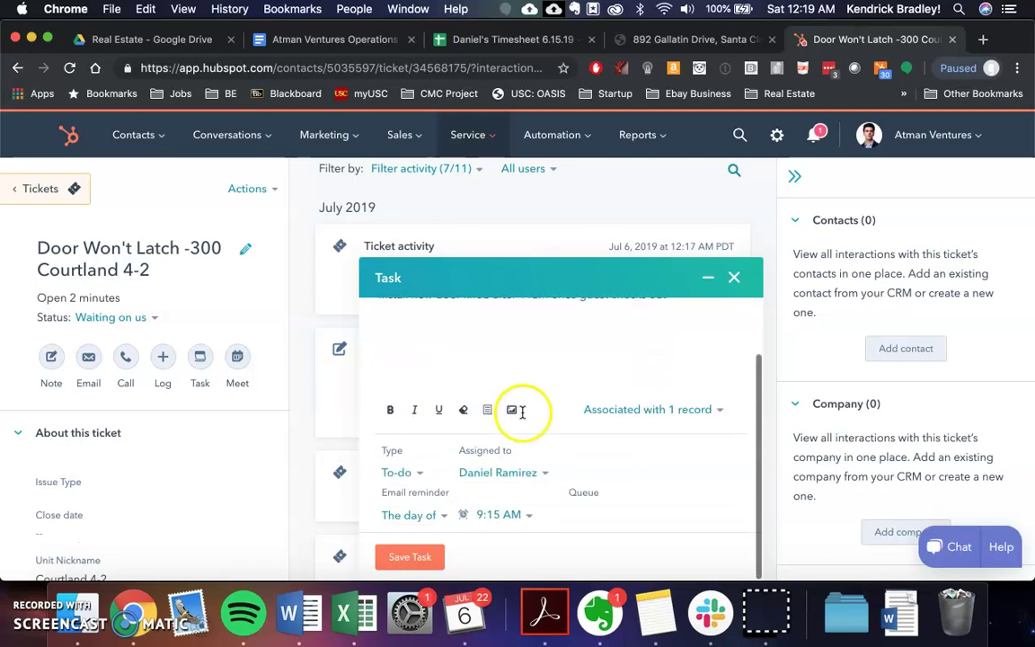
left_click(395, 557)
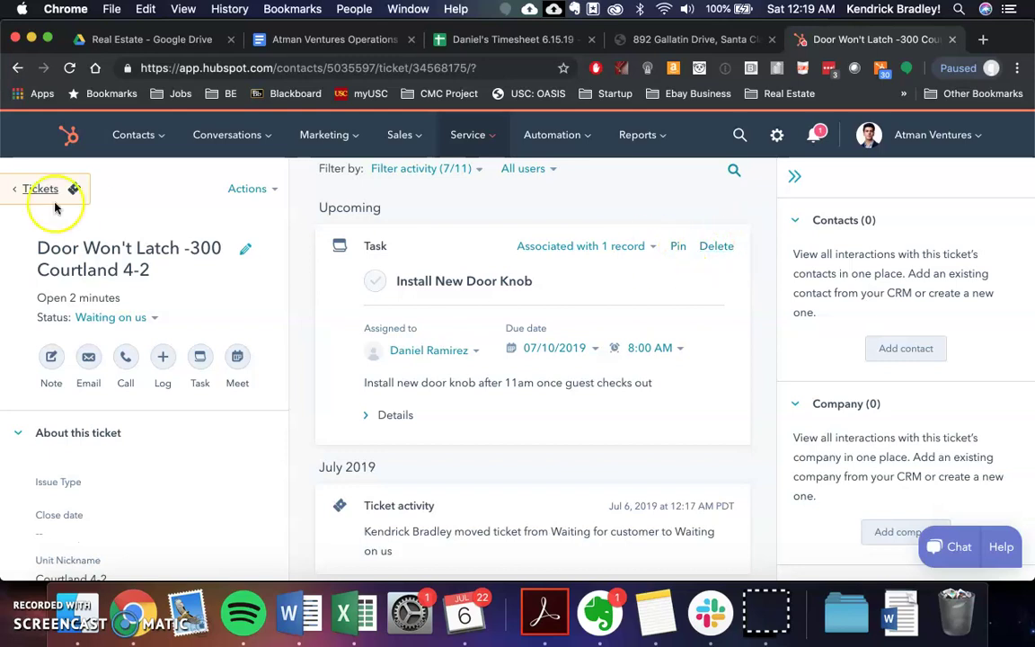
- Return to the board and reopen the Door Won't Latch ticket to check its upcoming task and ticket details
left_click(14, 190)
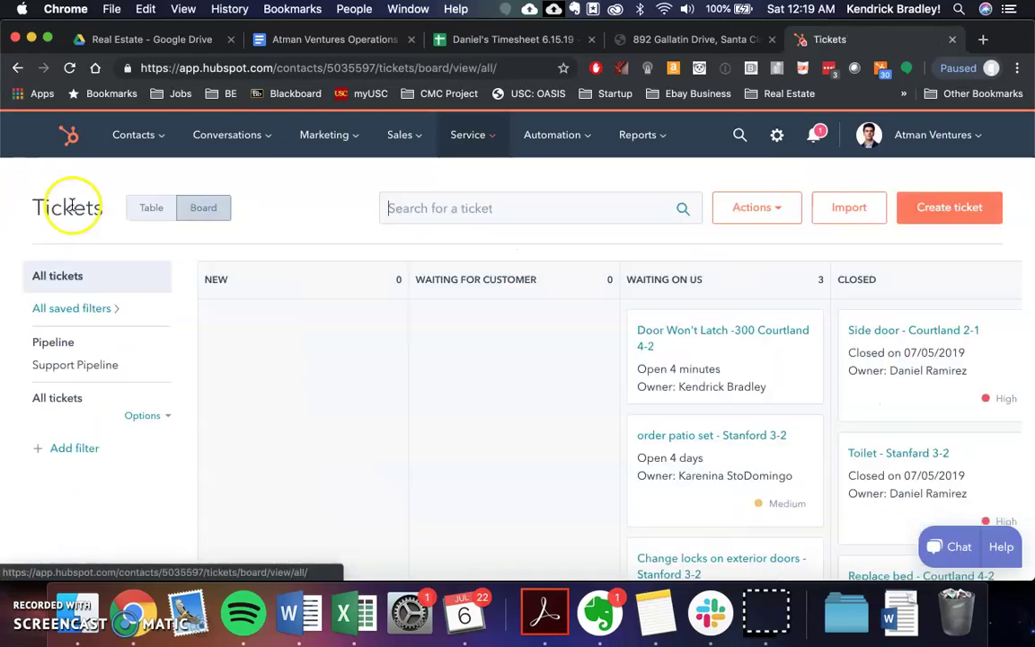
left_click(751, 333)
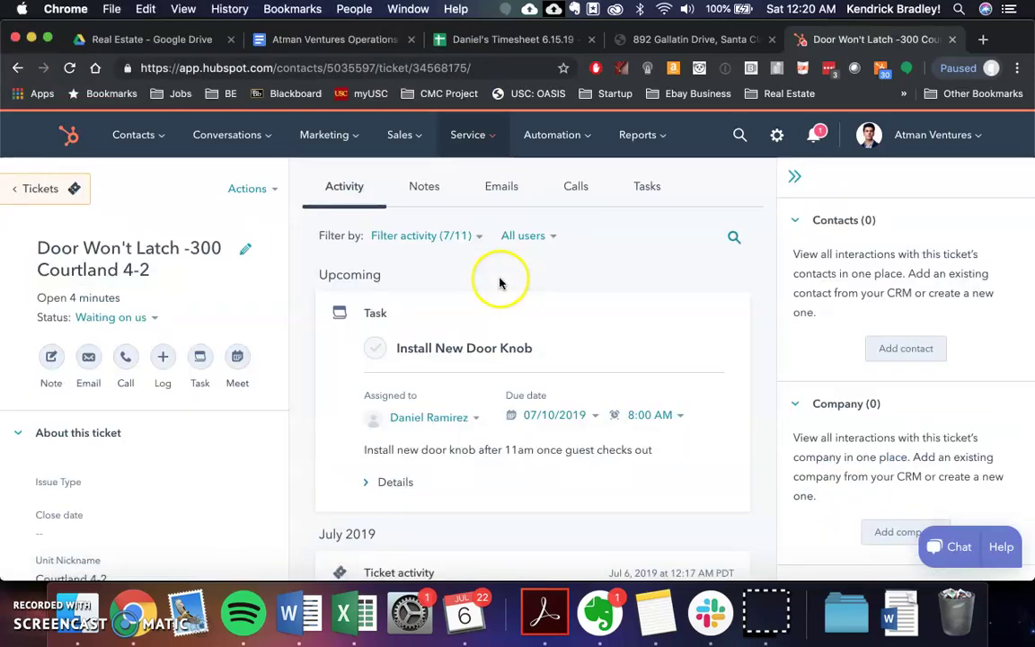
scroll(275, 393, "down", 5)
scroll(278, 384, "down", 1)
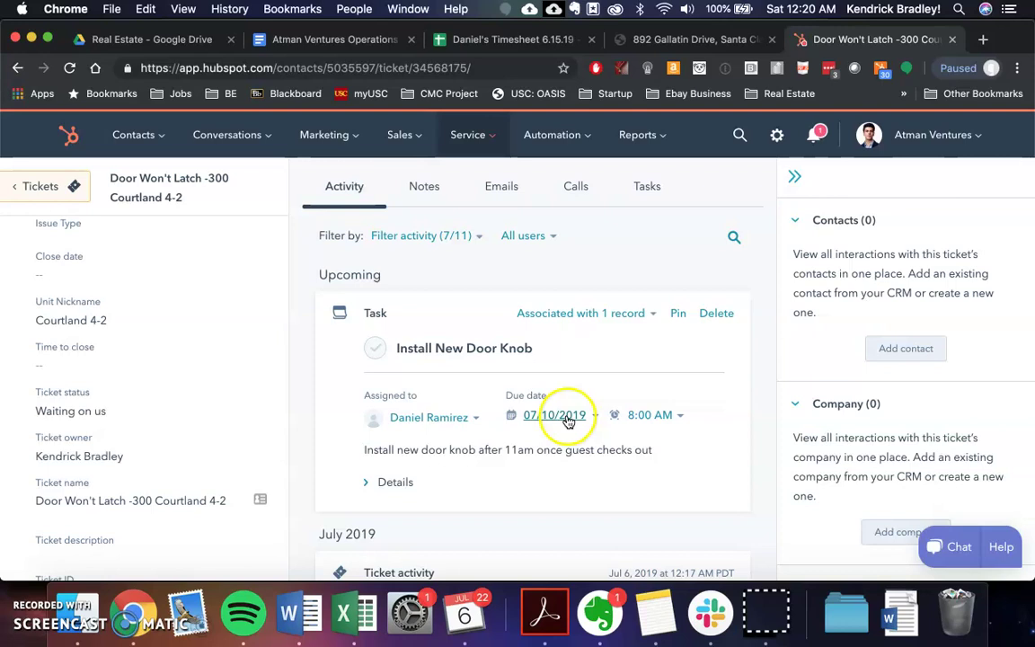
left_click(34, 186)
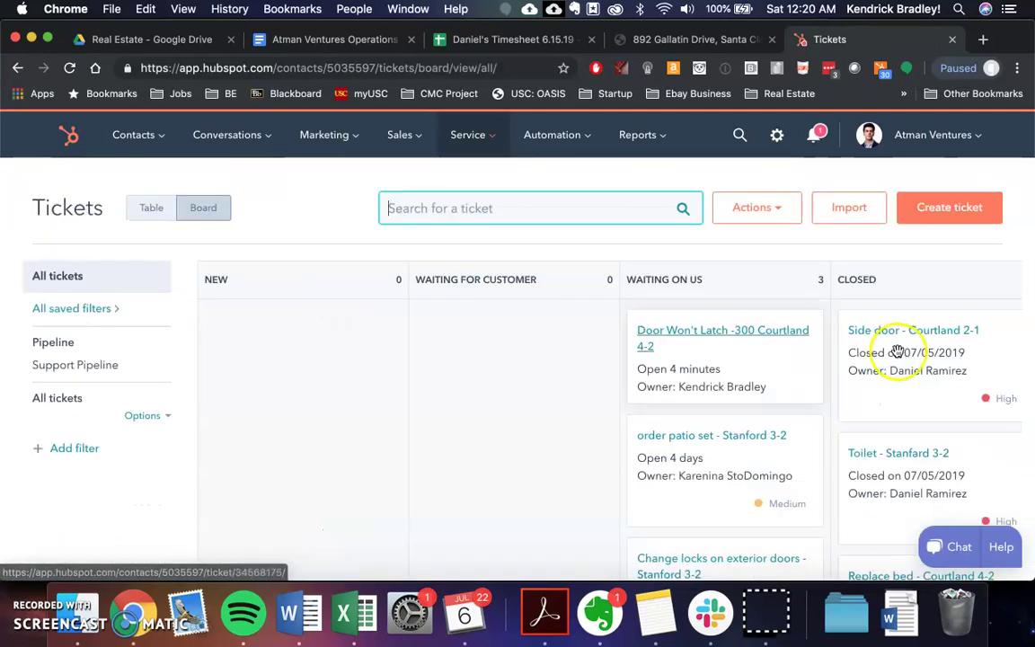
scroll(813, 388, "right", 5)
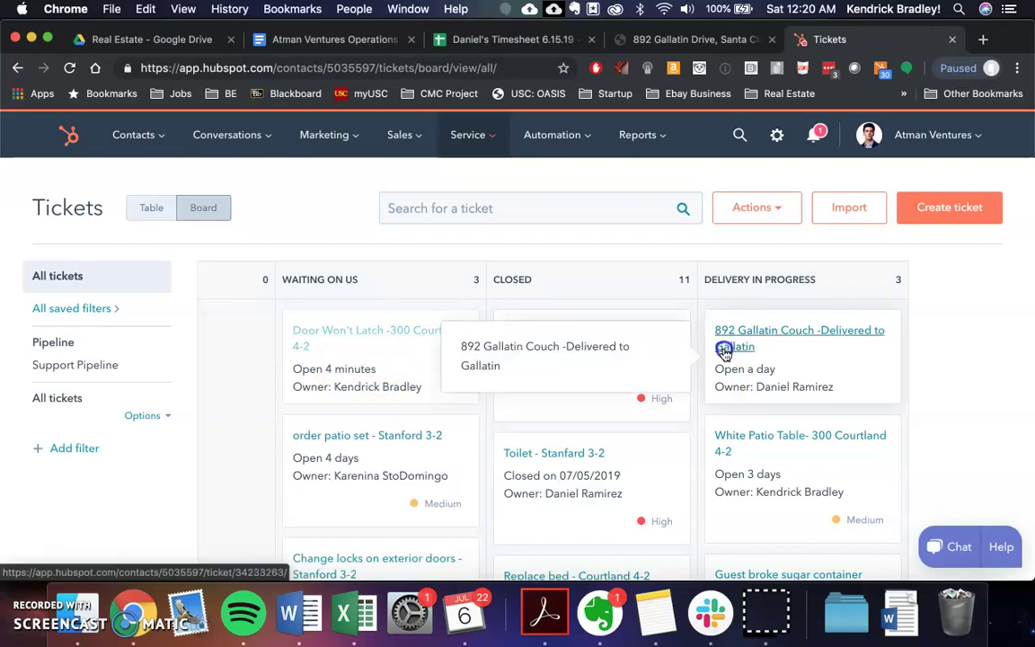
left_click_drag(455, 369, 813, 349)
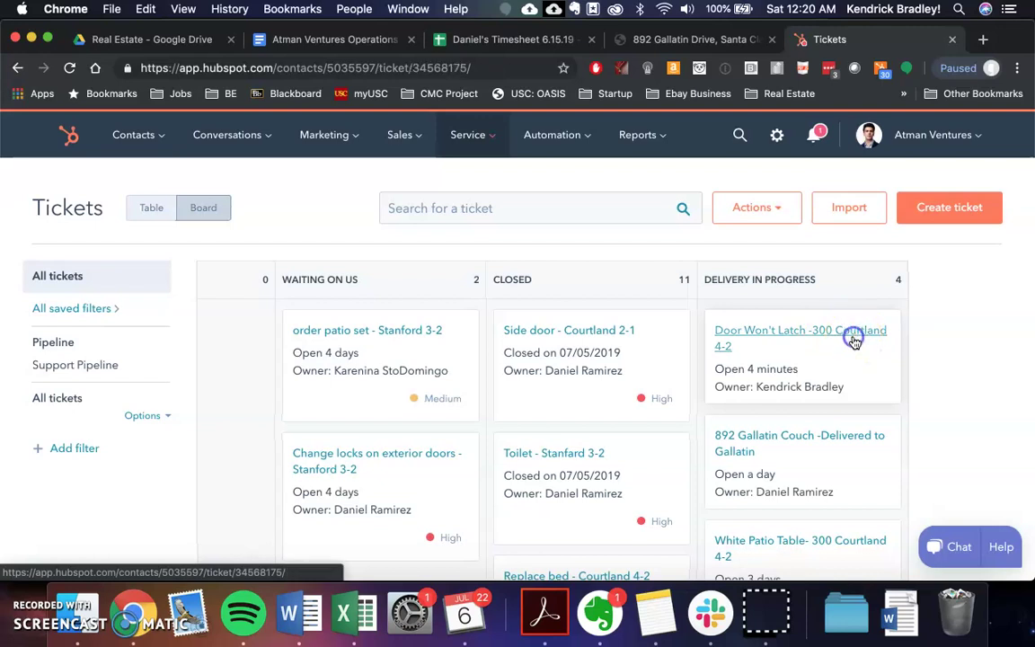
- Open the Door Won't Latch ticket from the board, check its Install New Door Knob task and activity history, and reopen it for a second look
left_click(853, 339)
scroll(557, 341, "down", 3)
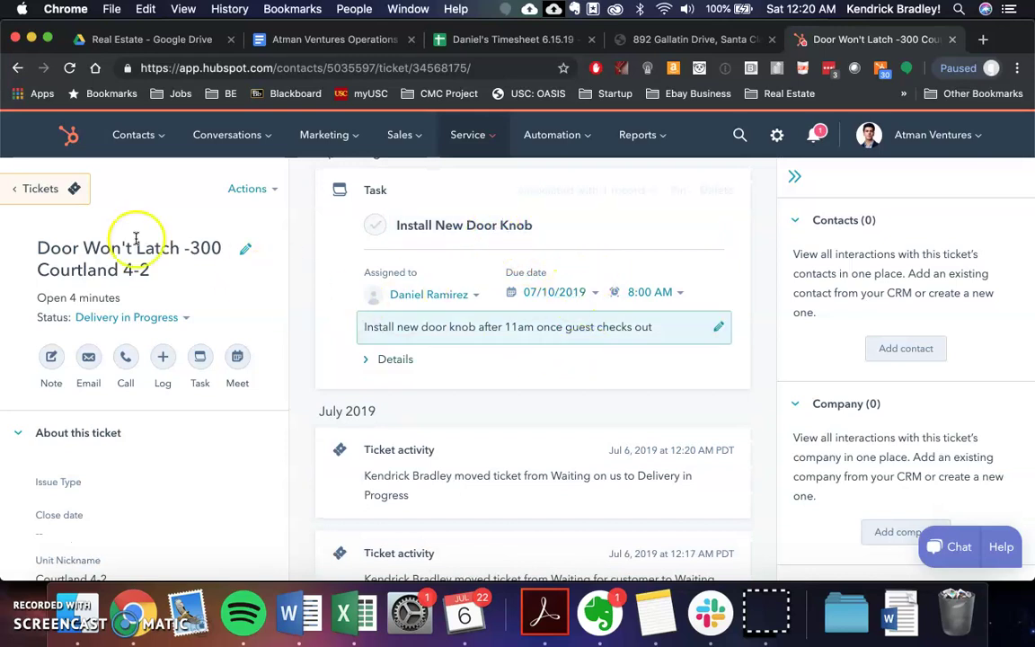
left_click(49, 189)
scroll(956, 344, "right", 5)
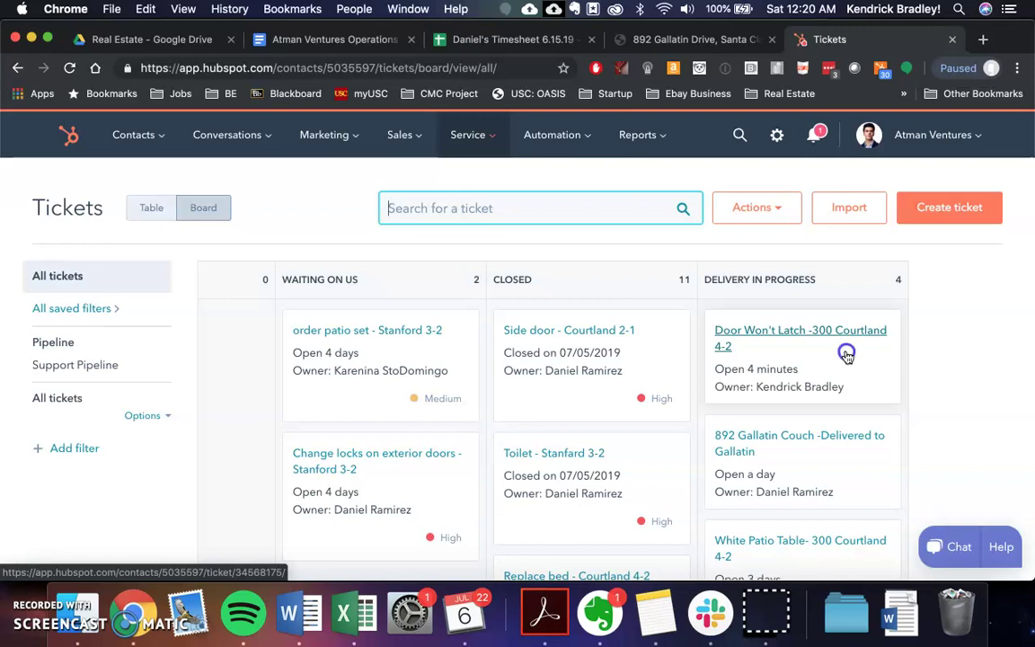
left_click(846, 355)
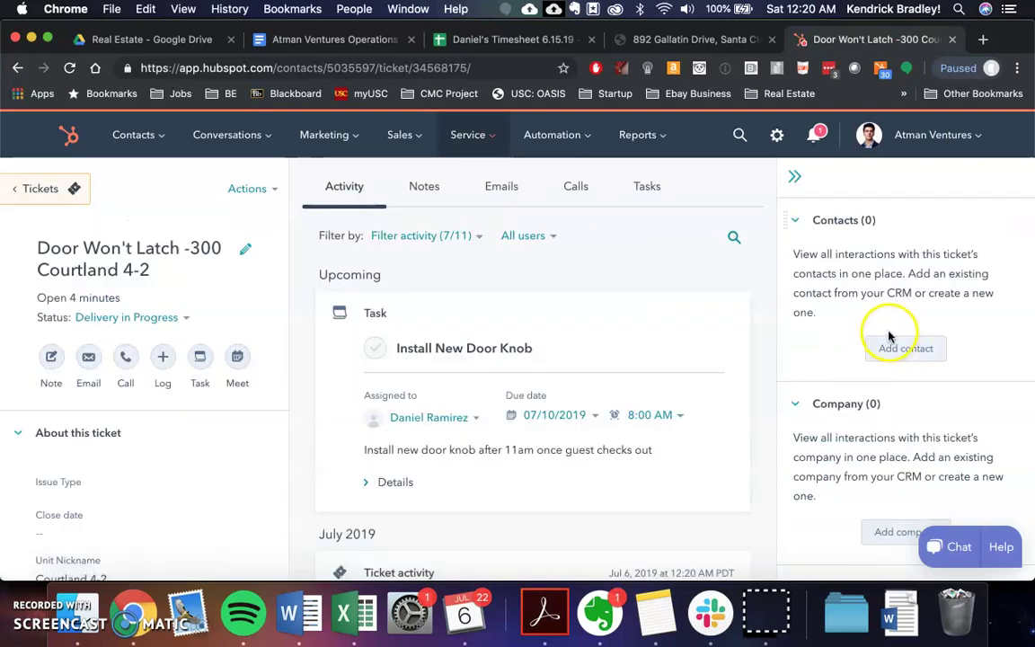
scroll(628, 432, "down", 3)
scroll(467, 396, "up", 3)
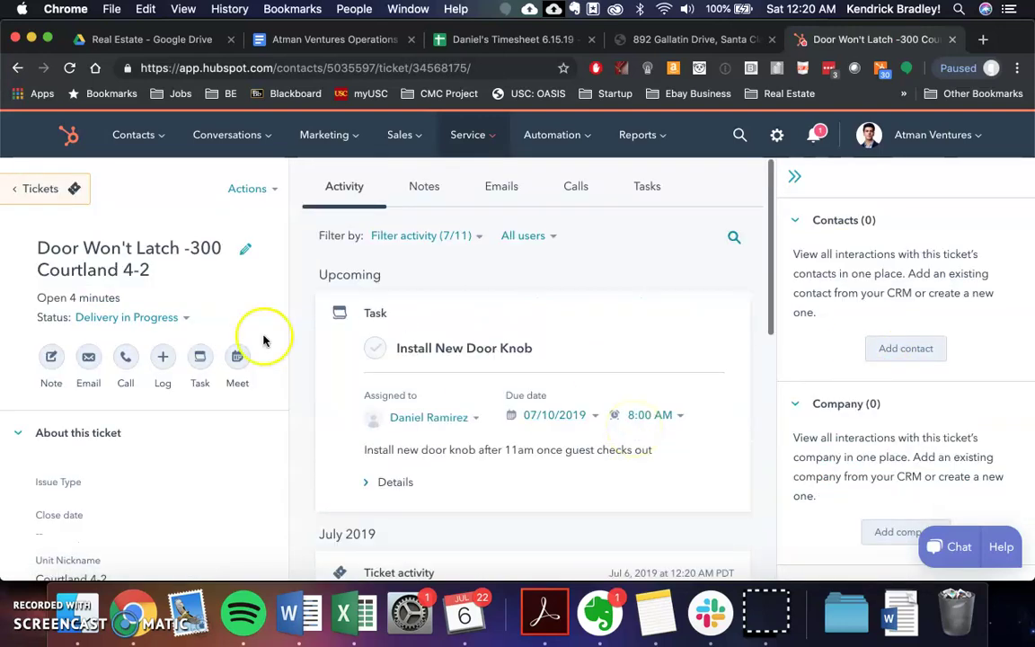
- Go back to the board and move the Door Won't Latch ticket from Delivery in progress to Closed
left_click(34, 188)
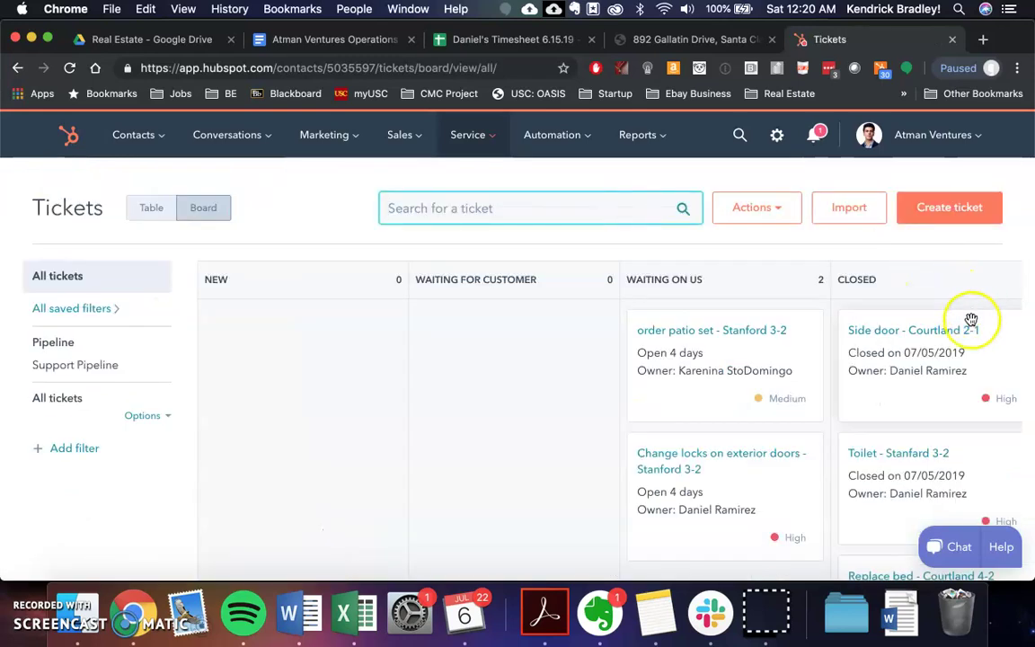
scroll(972, 319, "right", 5)
left_click_drag(858, 372, 644, 330)
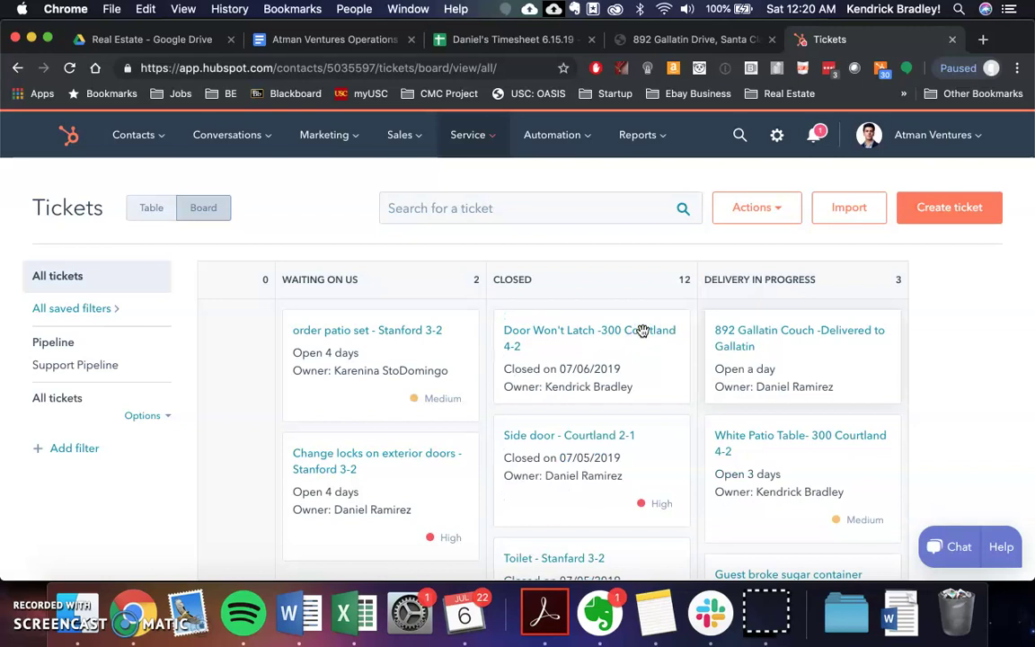
left_click(584, 374)
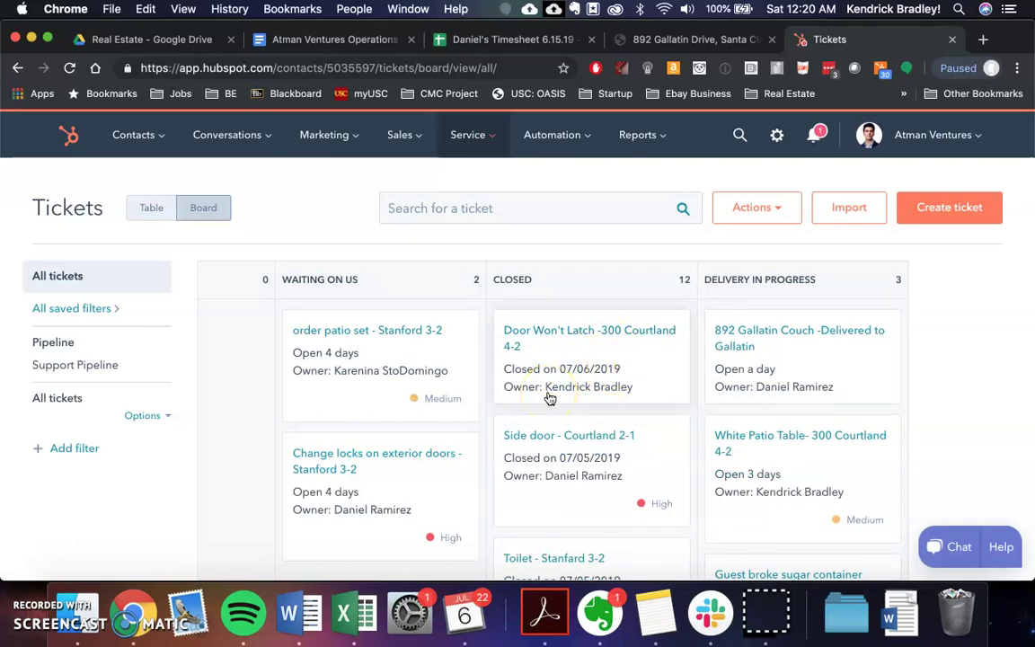
- Look over the tickets in the board's Waiting on us, Closed and Delivery in progress columns
scroll(836, 337, "down", 2)
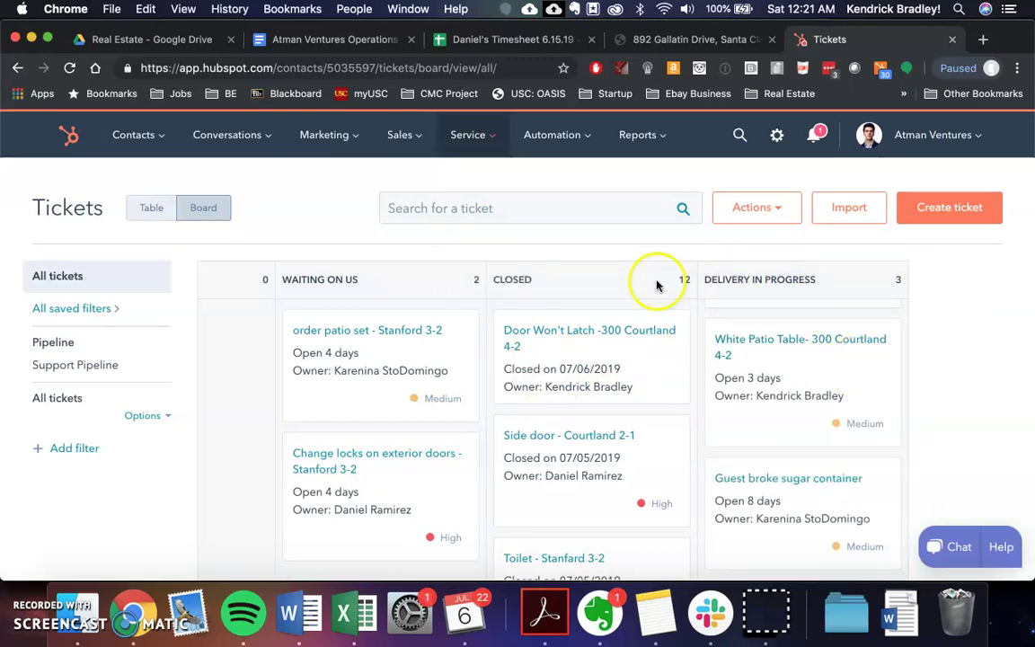
scroll(529, 178, "left", 3)
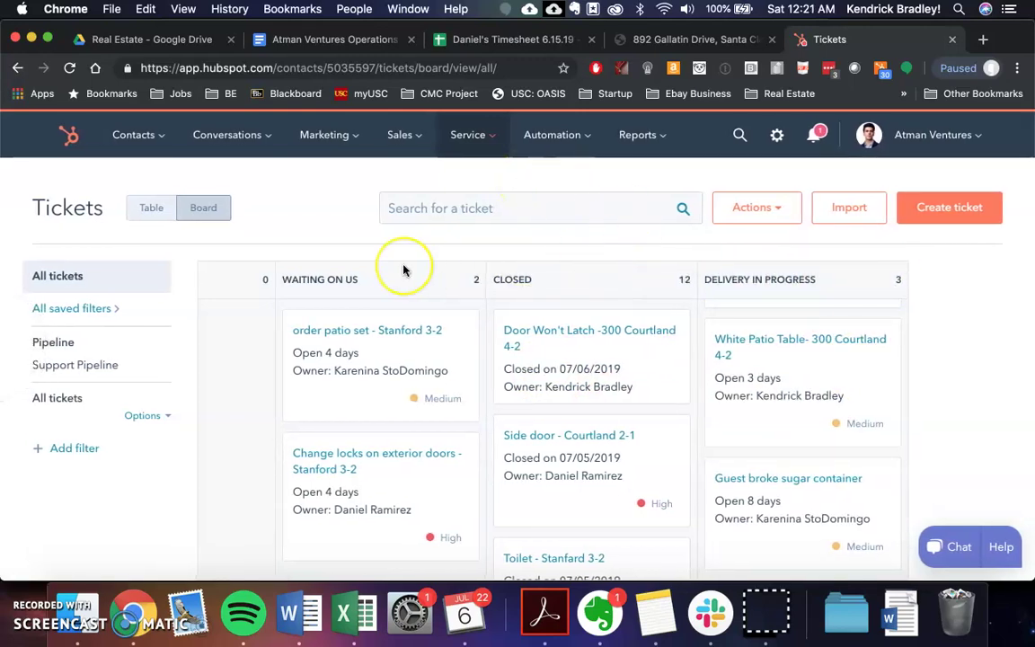
scroll(406, 270, "left", 5)
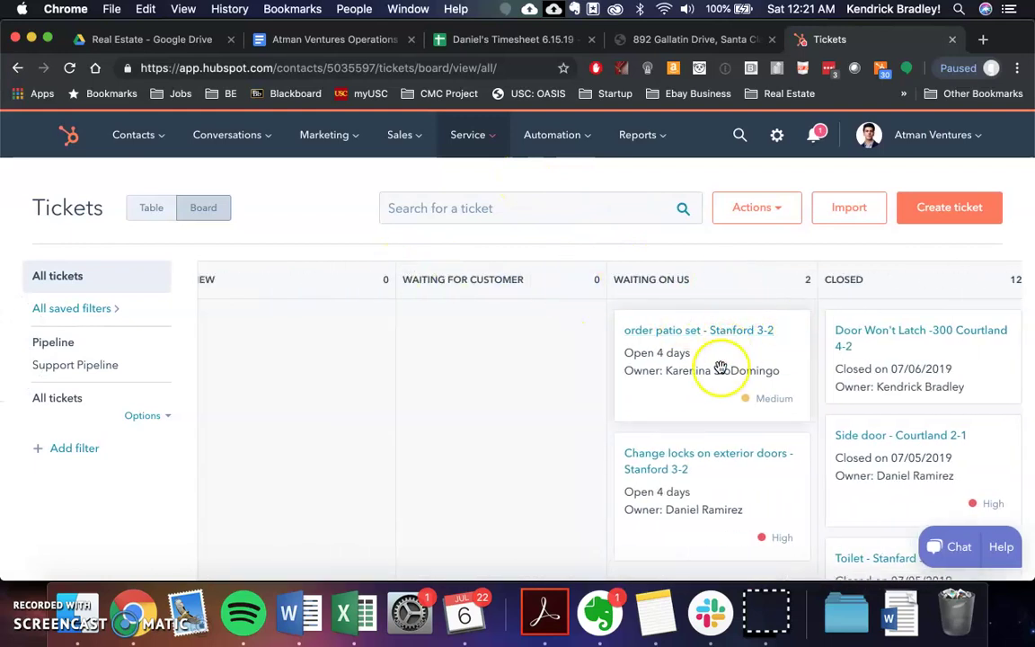
scroll(719, 364, "right", 5)
scroll(784, 376, "up", 2)
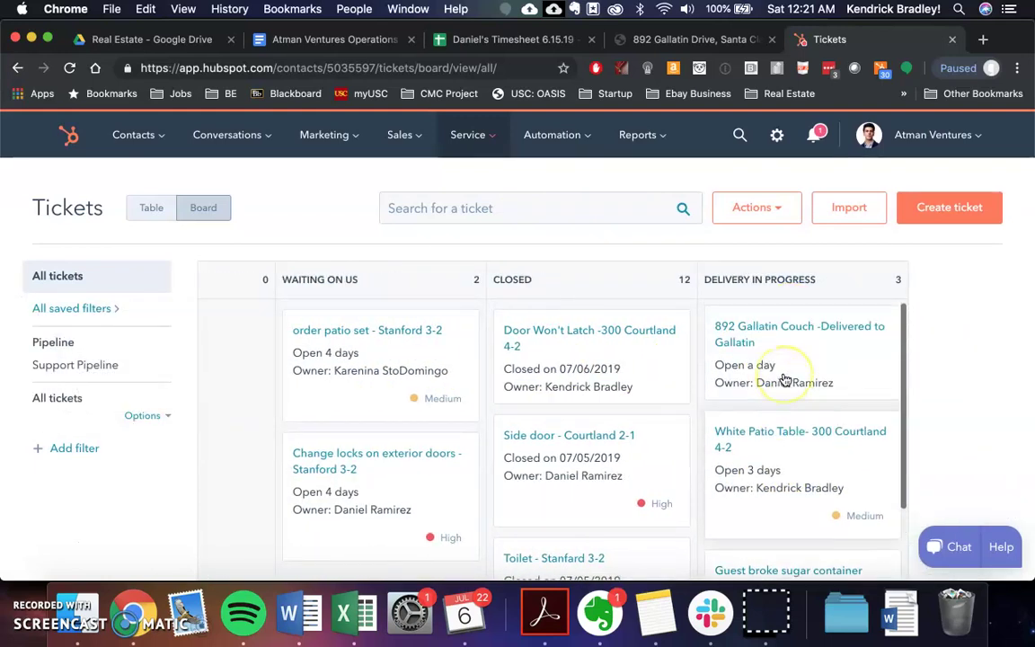
scroll(580, 342, "left", 5)
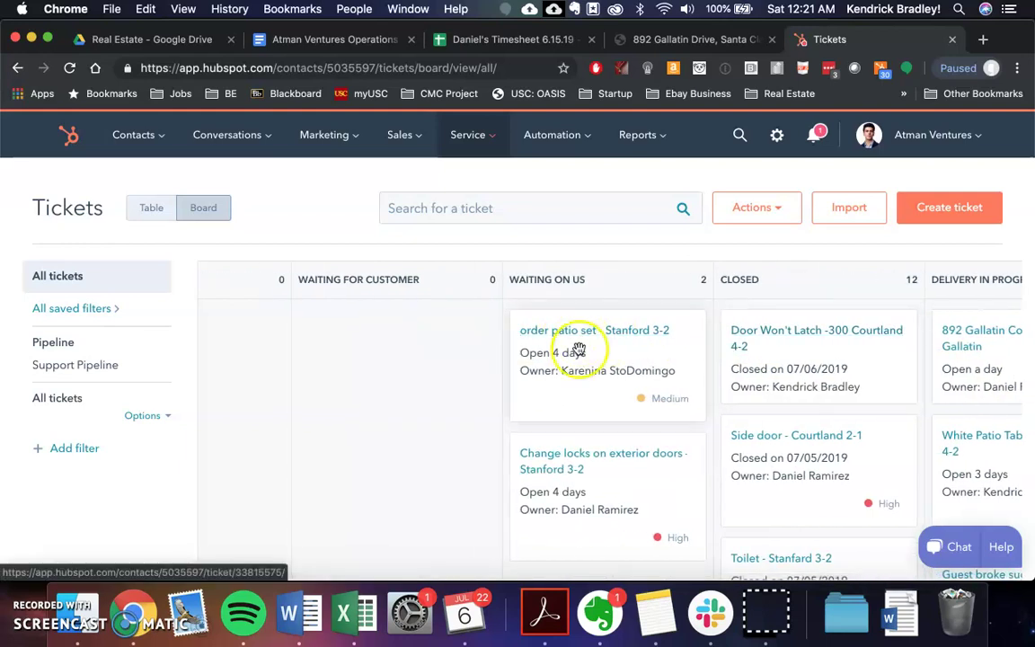
scroll(593, 349, "right", 3)
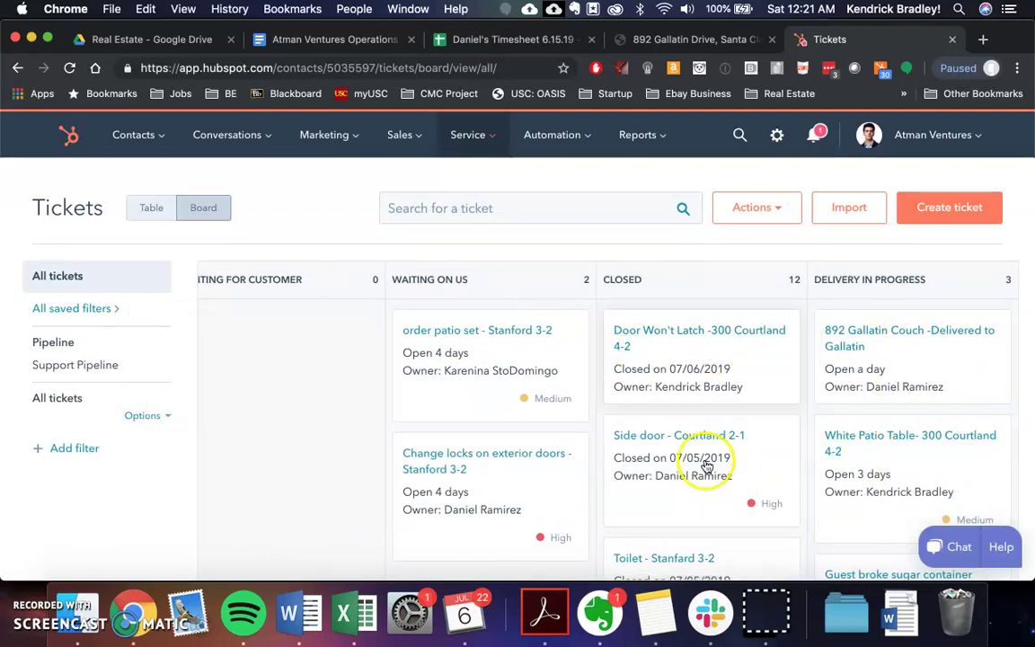